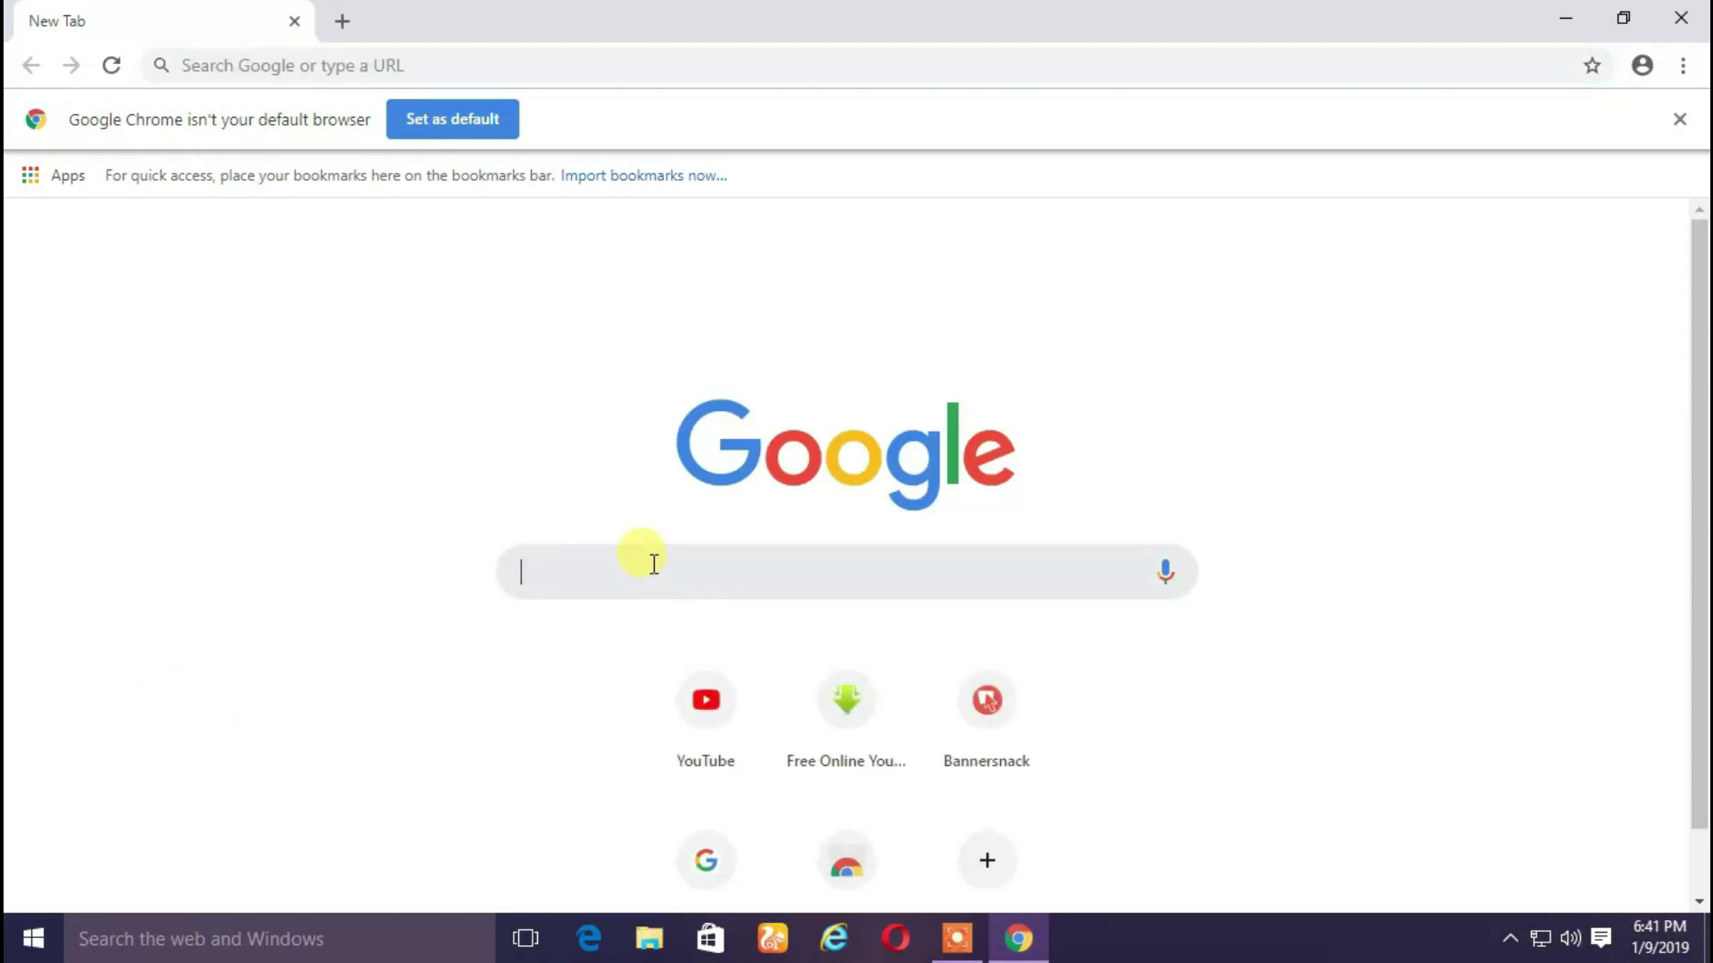
Search Google for getintopc and open the igetintopc.com result
{"action": "type", "text": "get"}
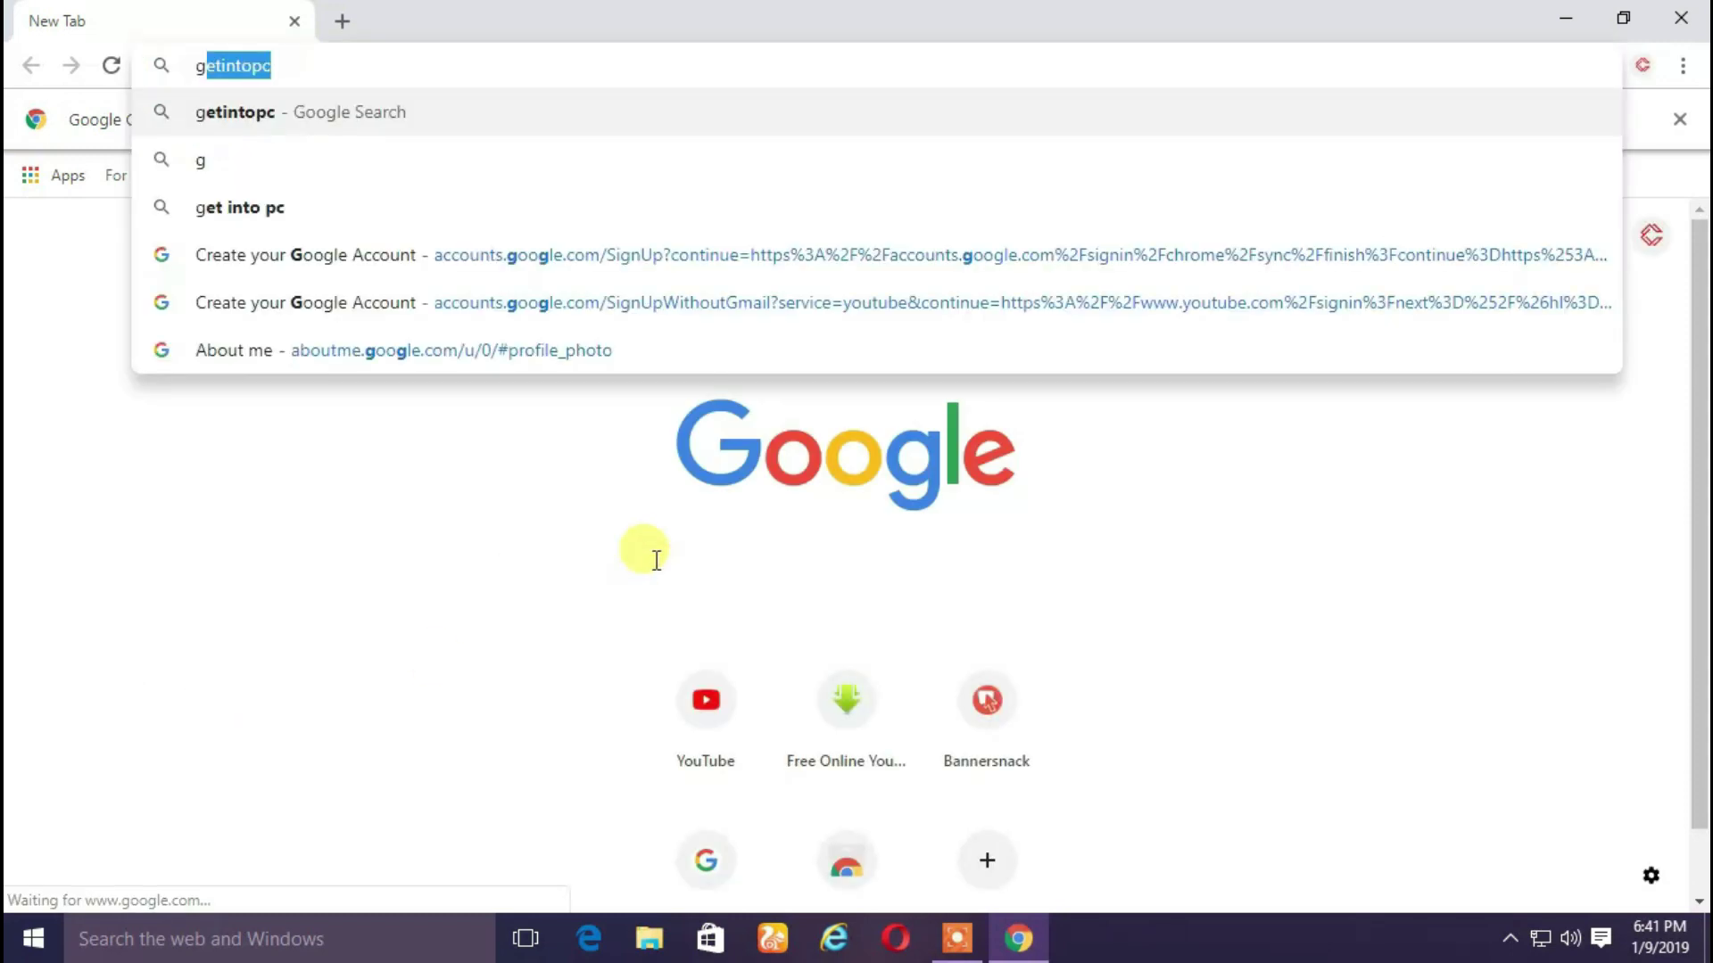
{"action": "type", "text": "i"}
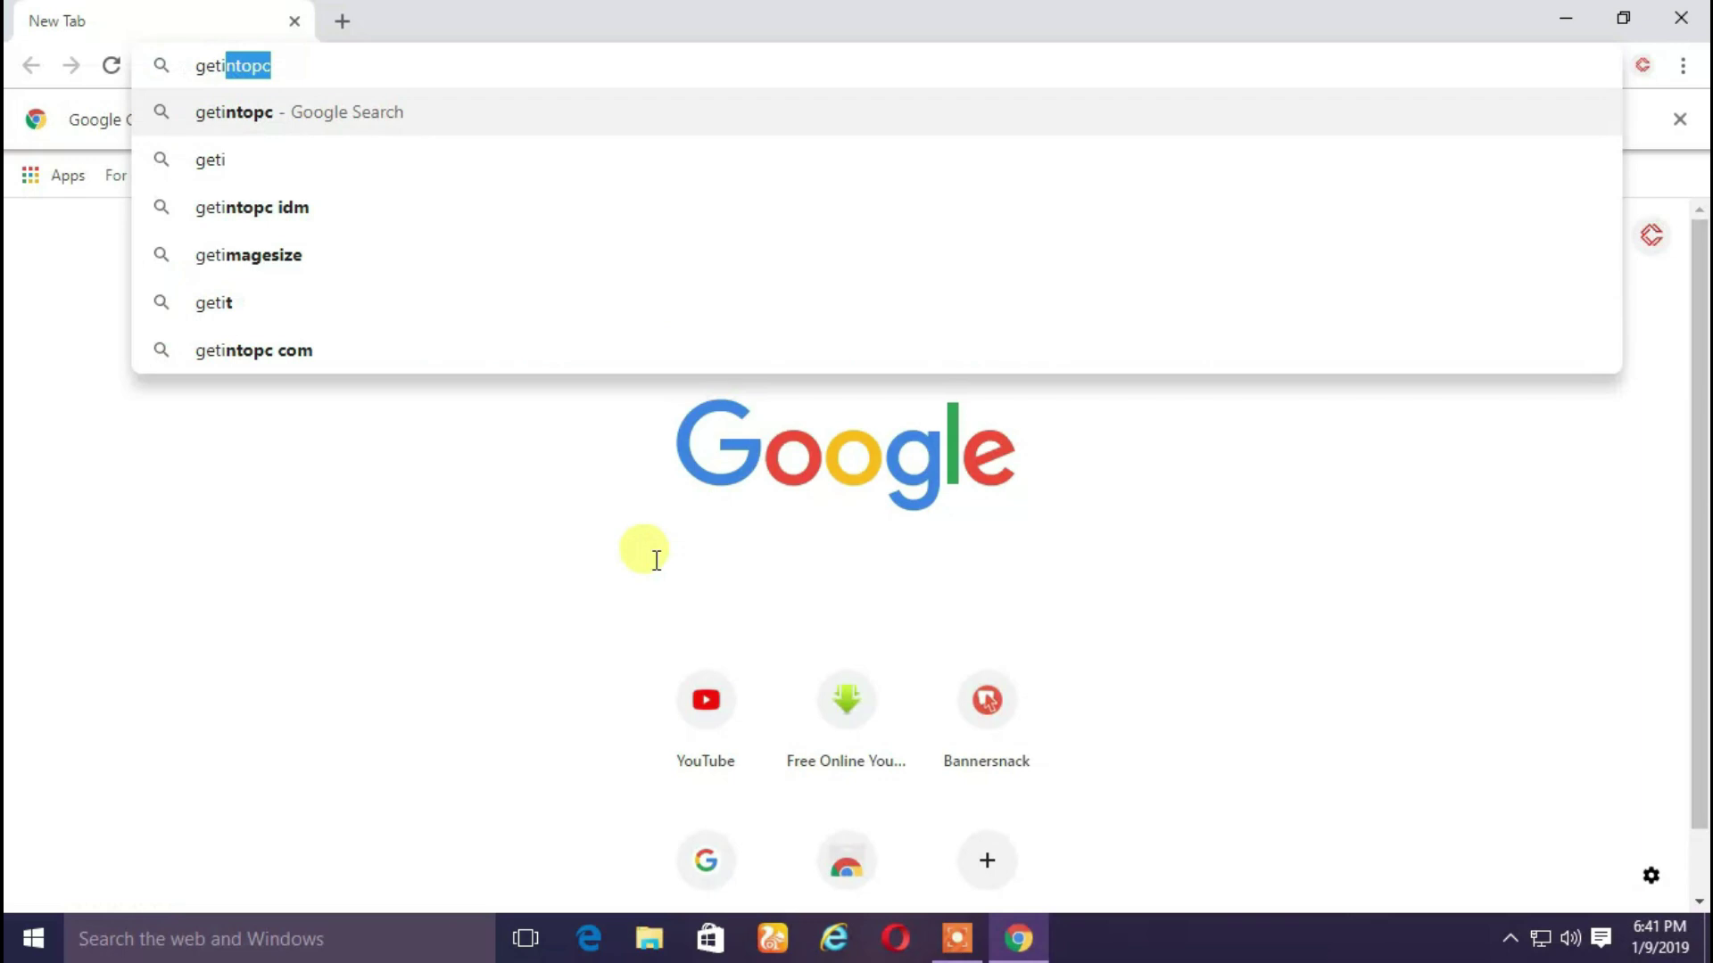
{"action": "key", "text": "Return"}
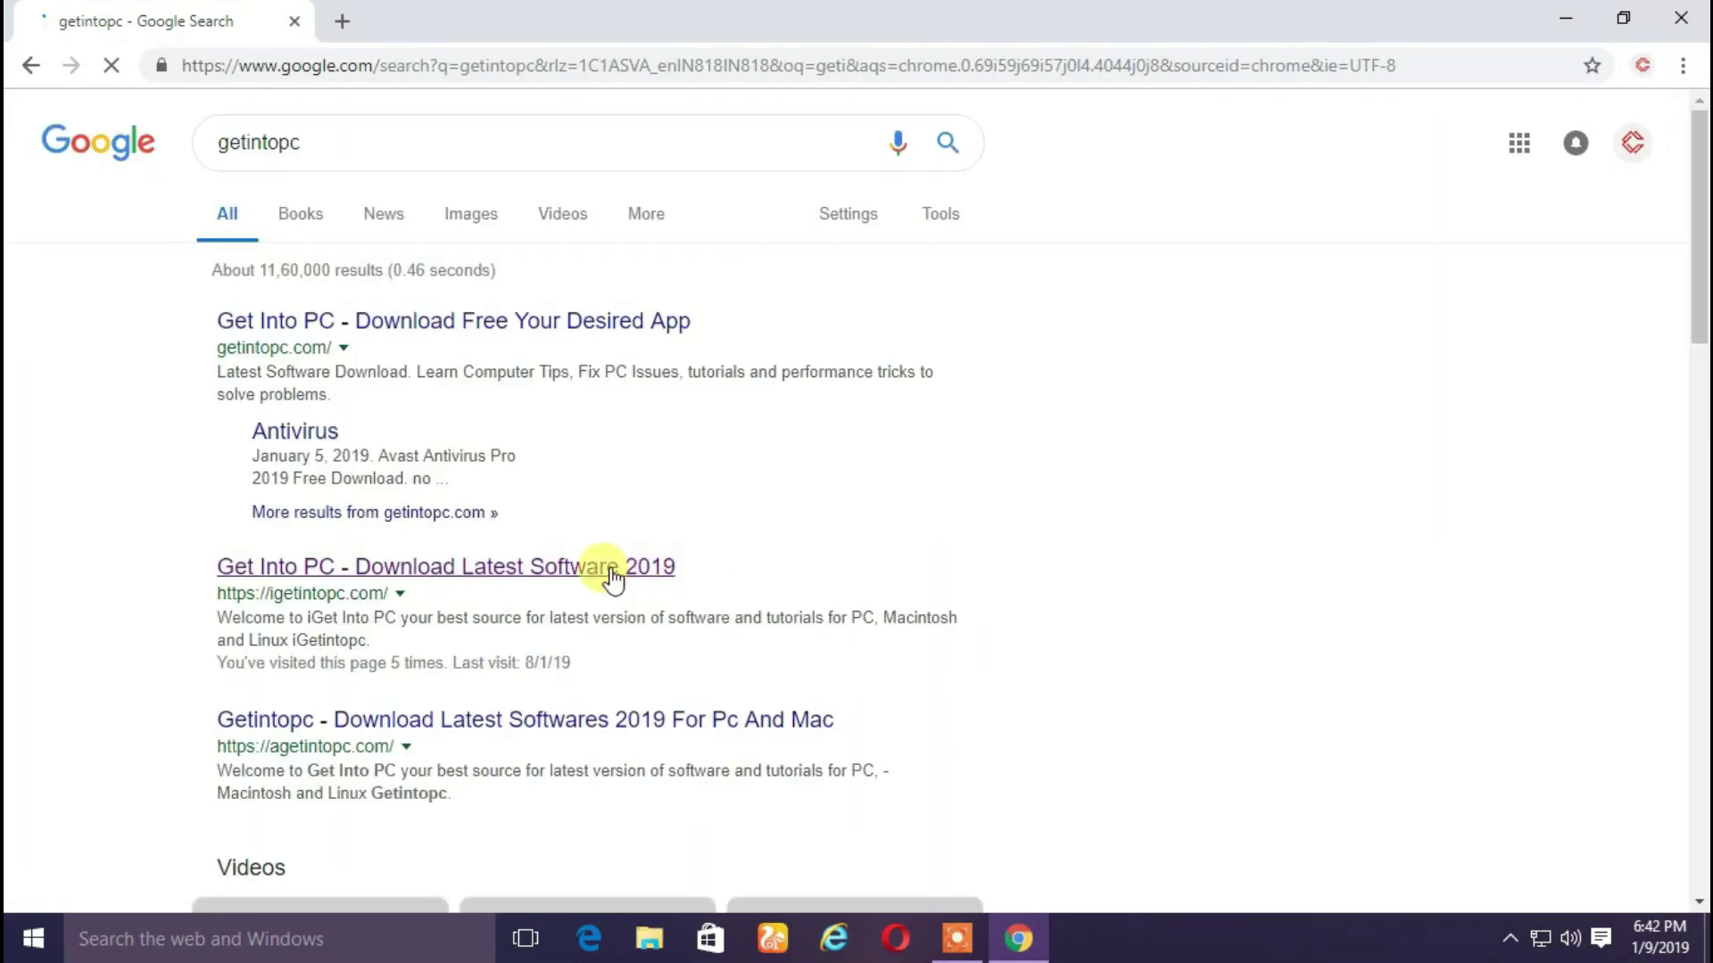
{"action": "left_click", "coordinate": [350, 575]}
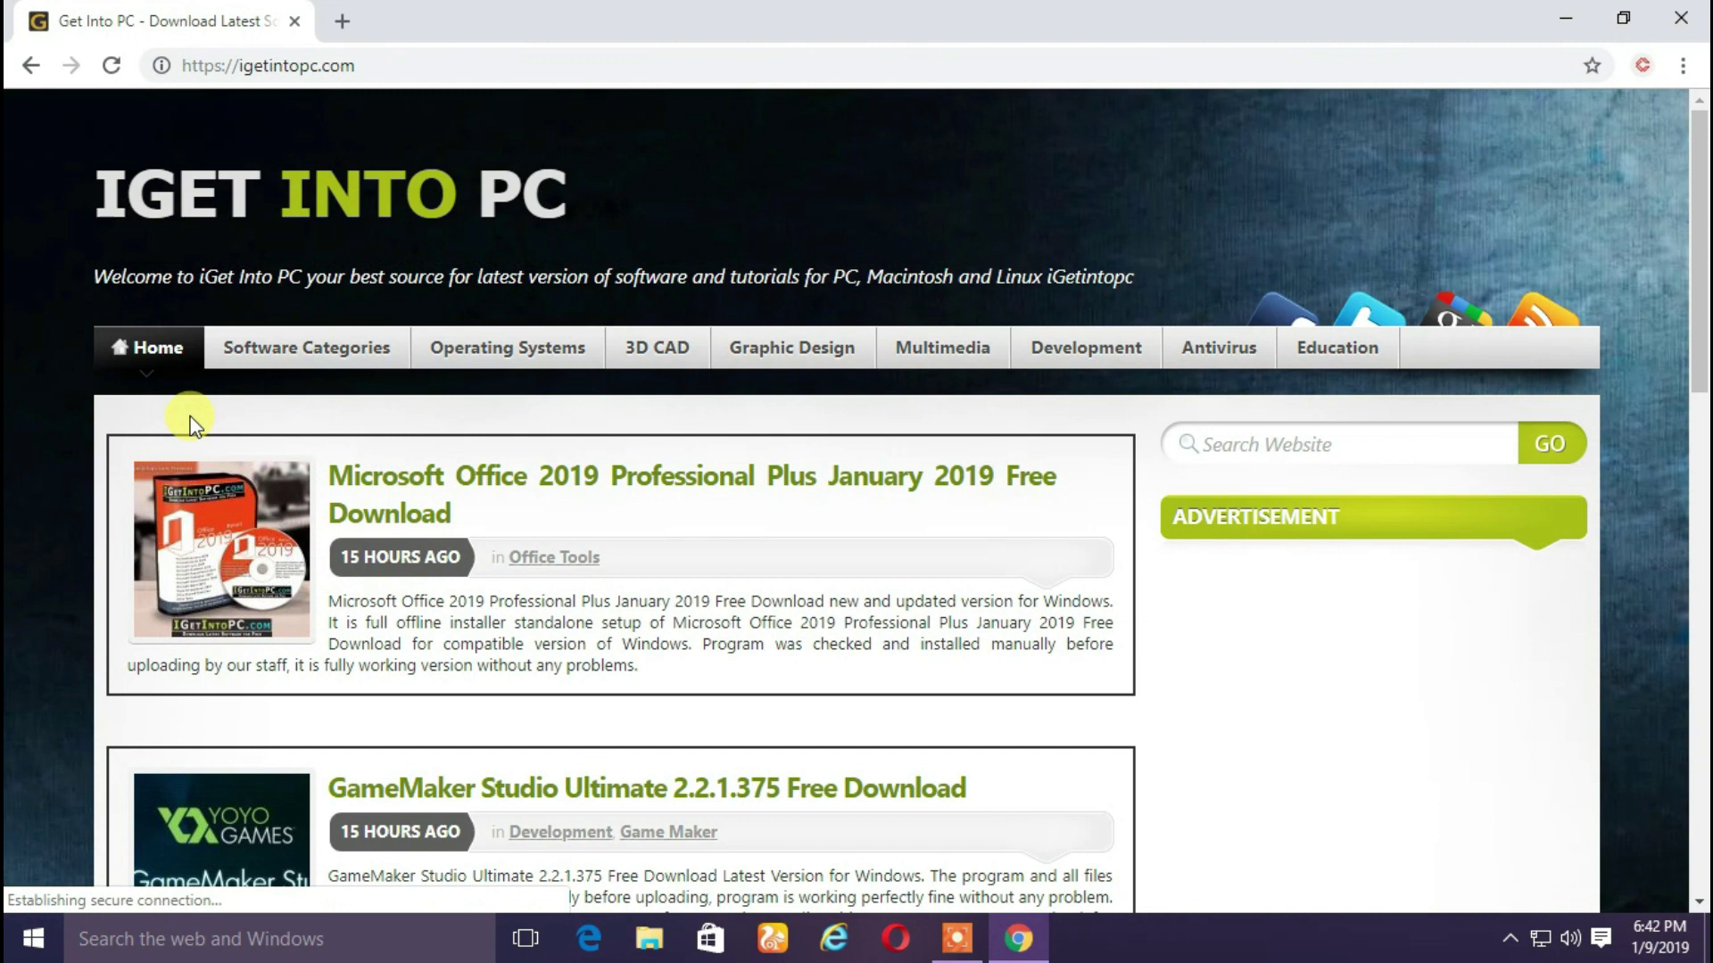
Search the site for "filmora 9" and open the Wondershare Filmora 9.0.4.4 Free Download page
{"action": "left_click", "coordinate": [1276, 444]}
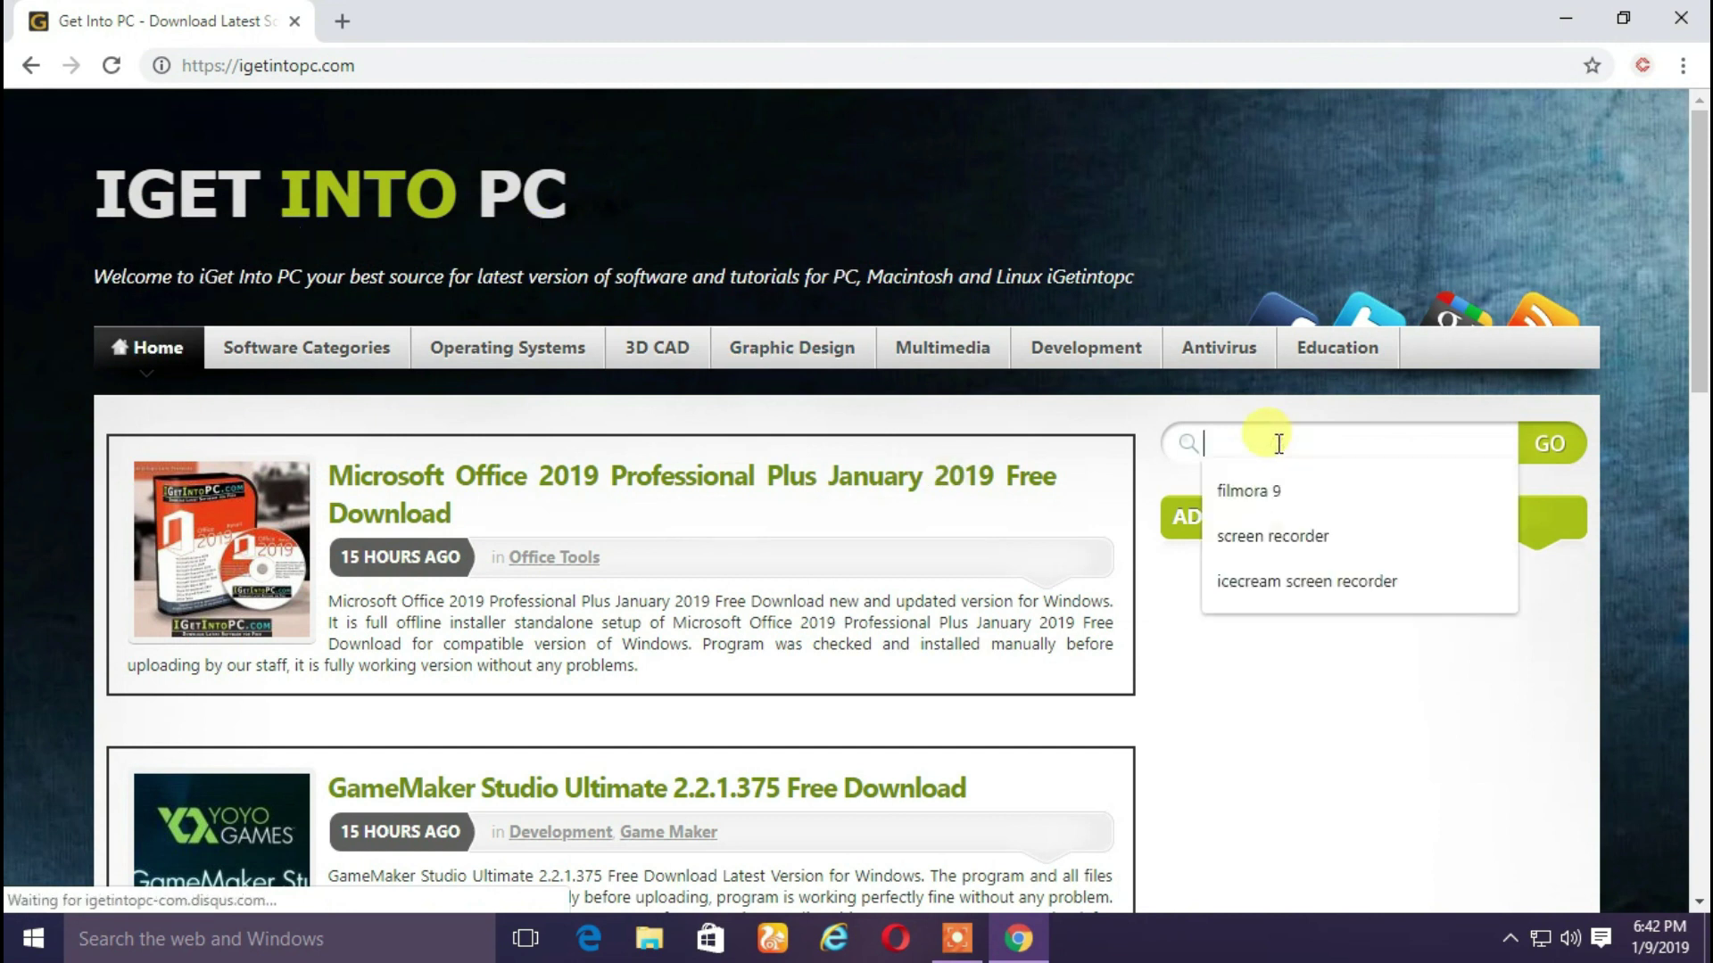
{"action": "type", "text": "filmora 9"}
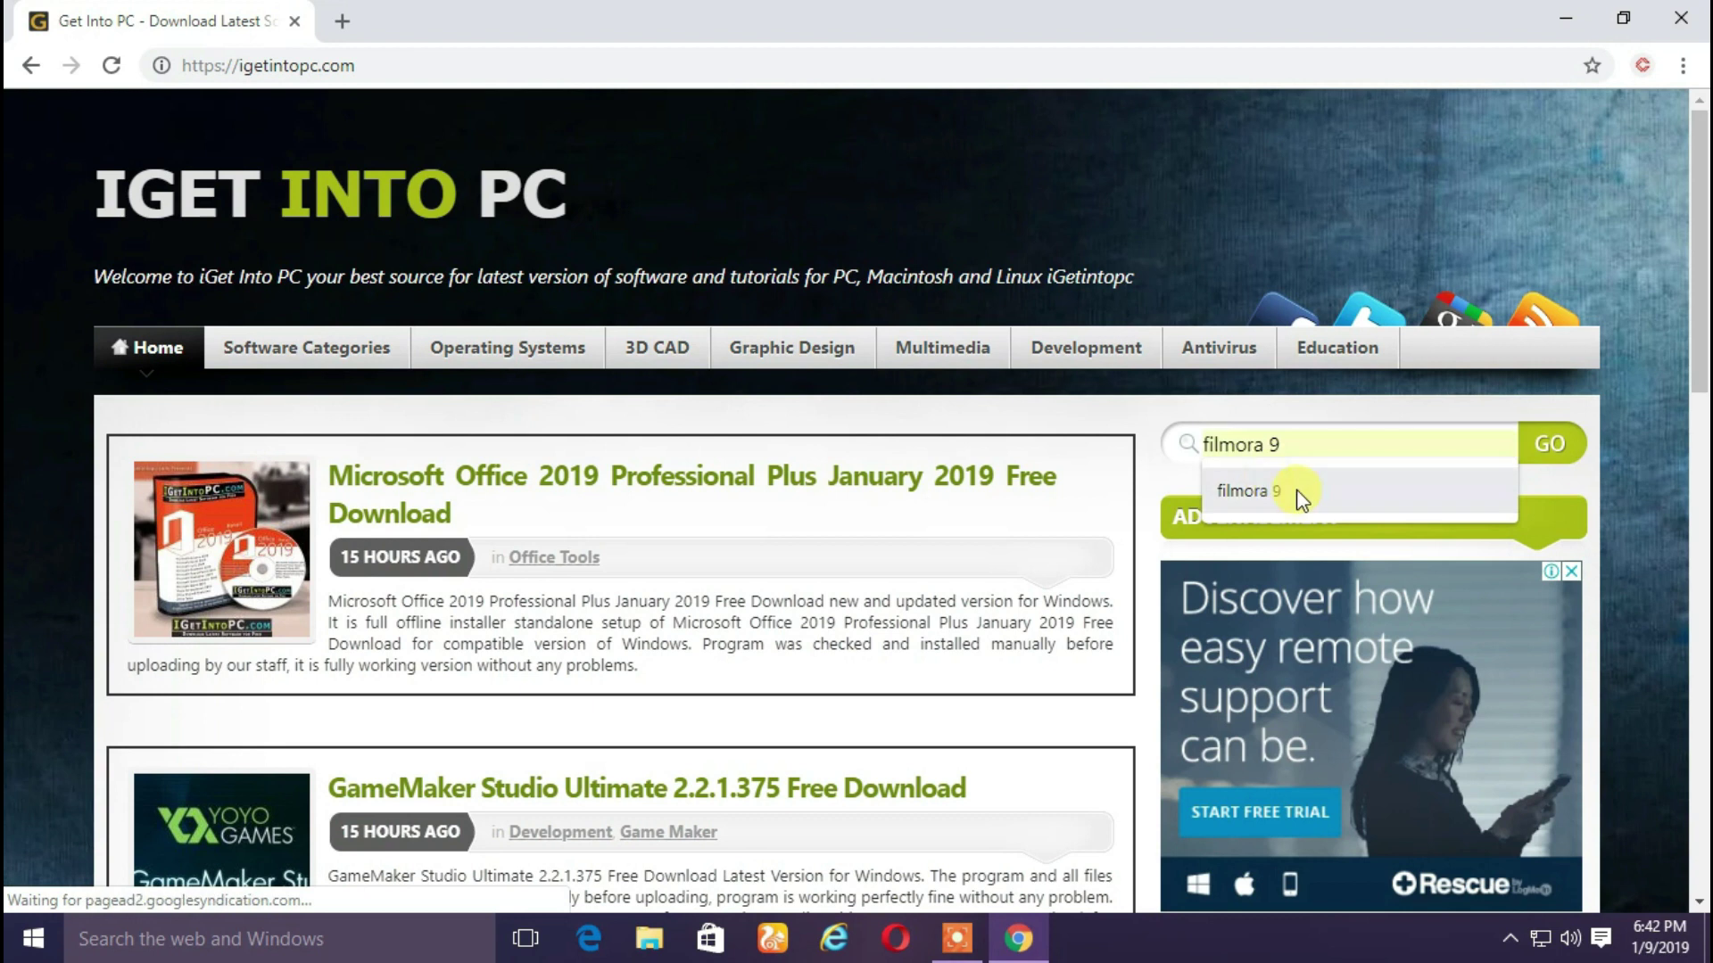
{"action": "left_click", "coordinate": [1294, 488]}
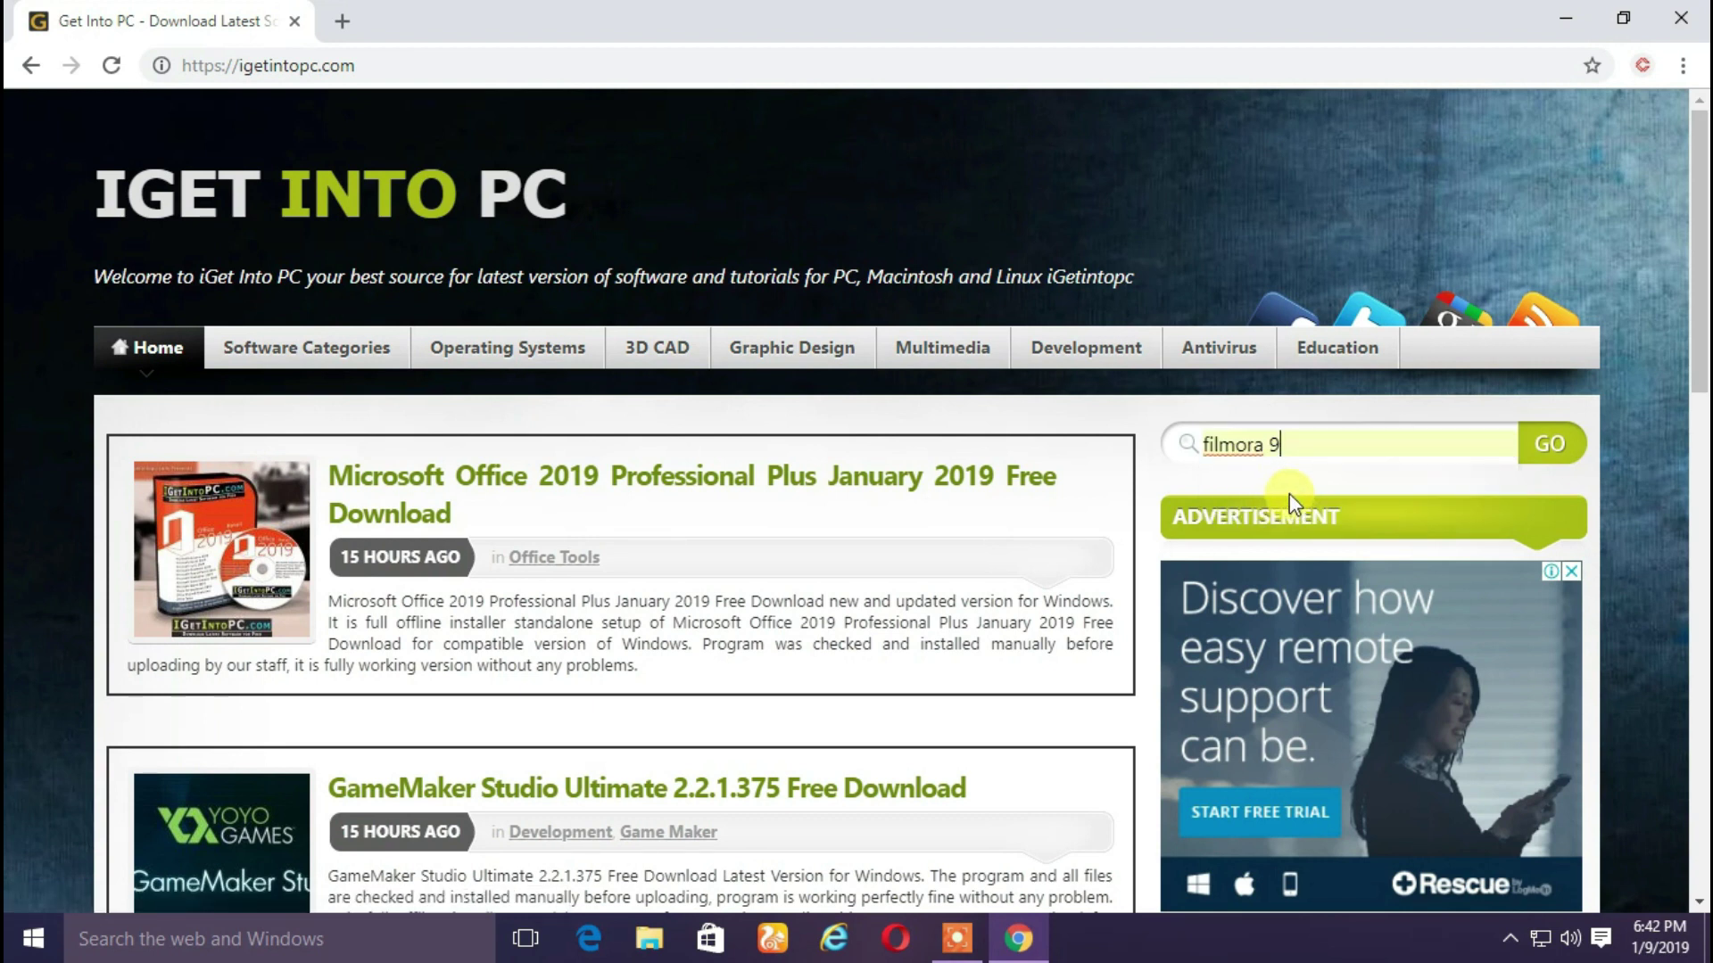
{"action": "left_click", "coordinate": [1536, 445]}
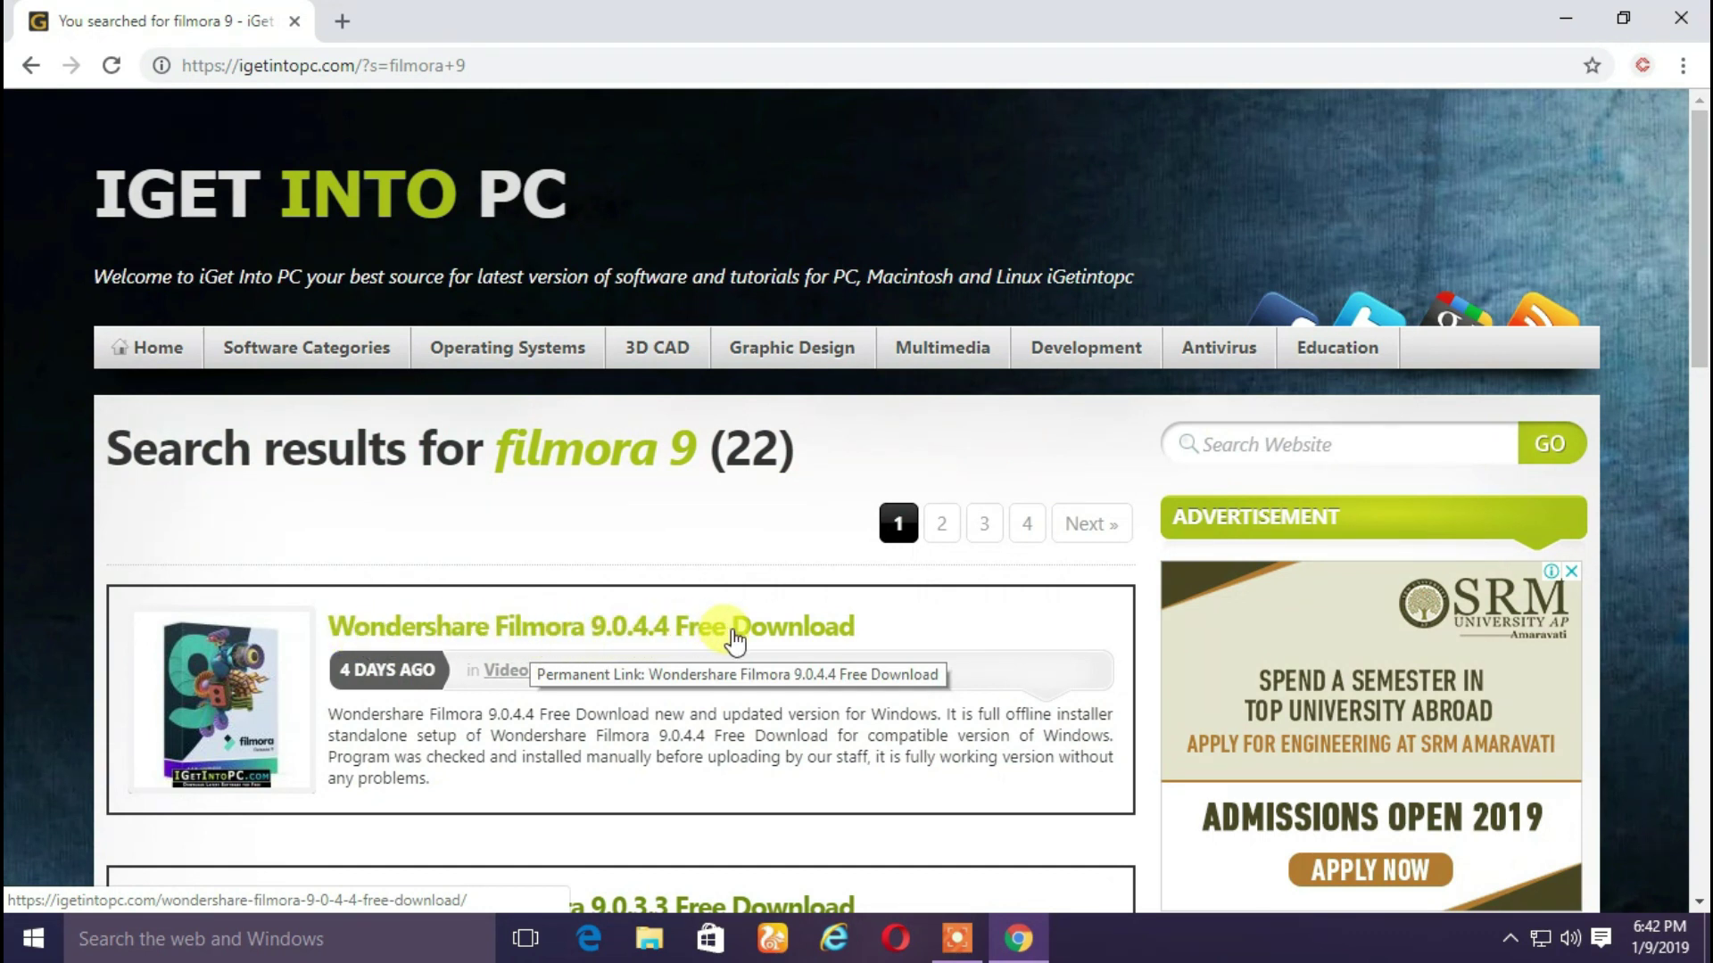
{"action": "left_click", "coordinate": [531, 638]}
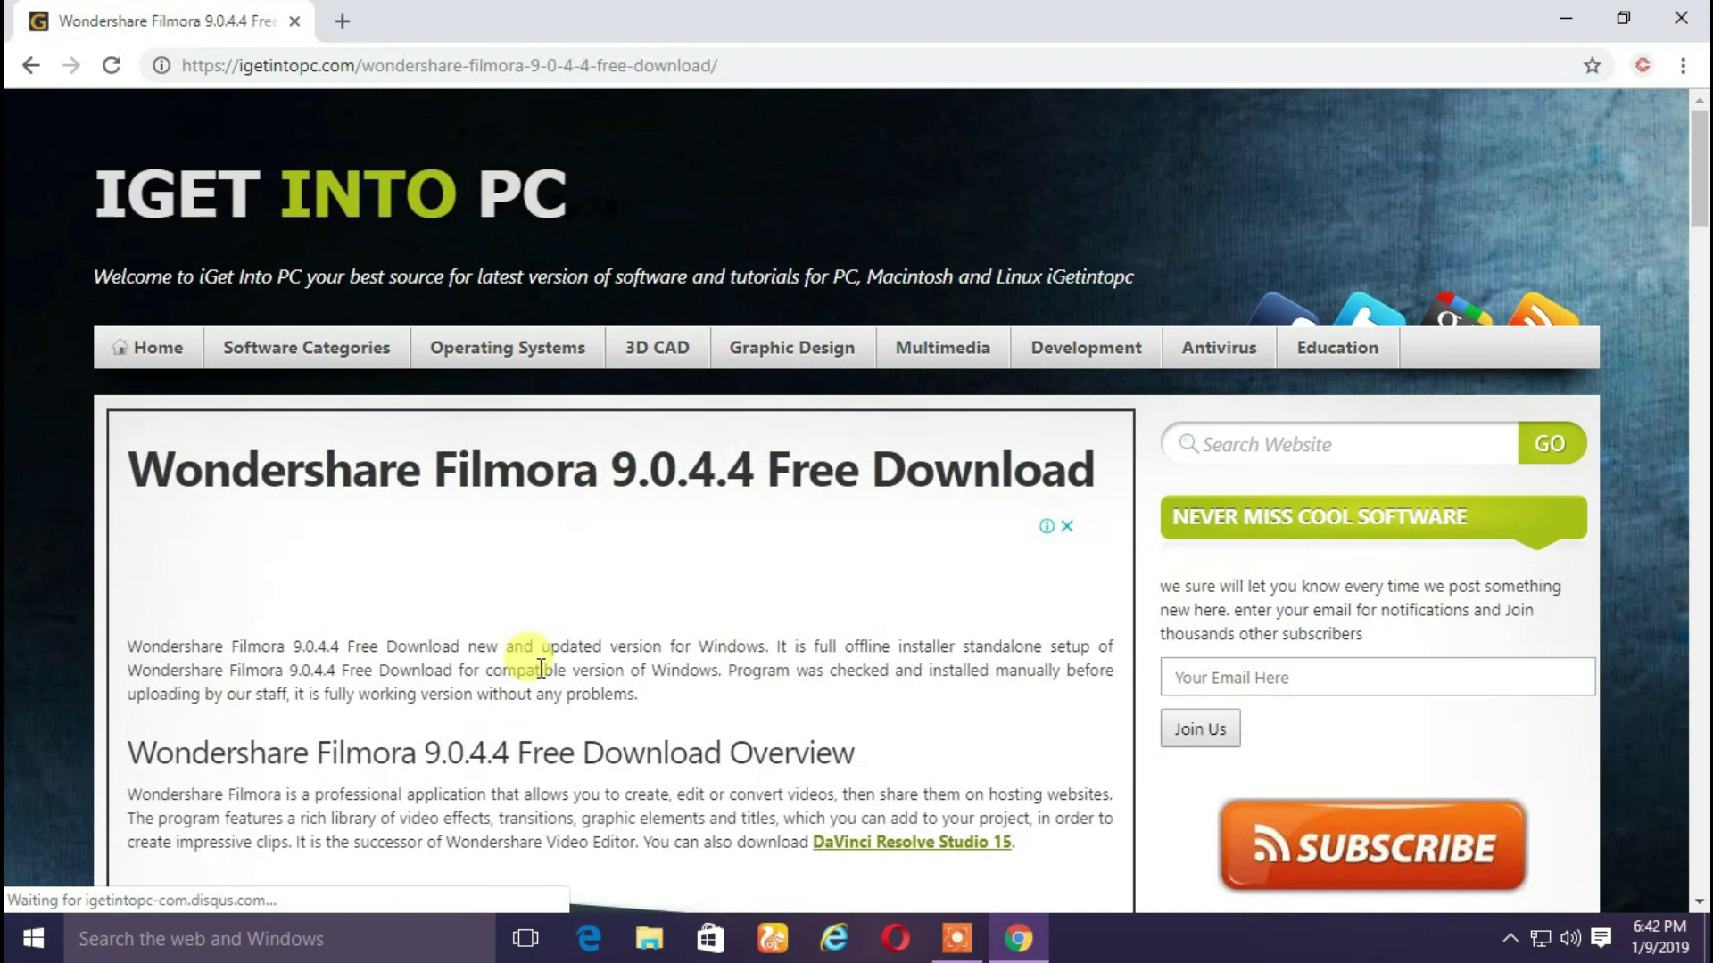
Start downloading the Wondershare Filmora 9.0.4.4 zip file from its download page and the waiting page that follows
{"action": "scroll", "coordinate": [540, 669], "scroll_direction": "down", "scroll_amount": 15}
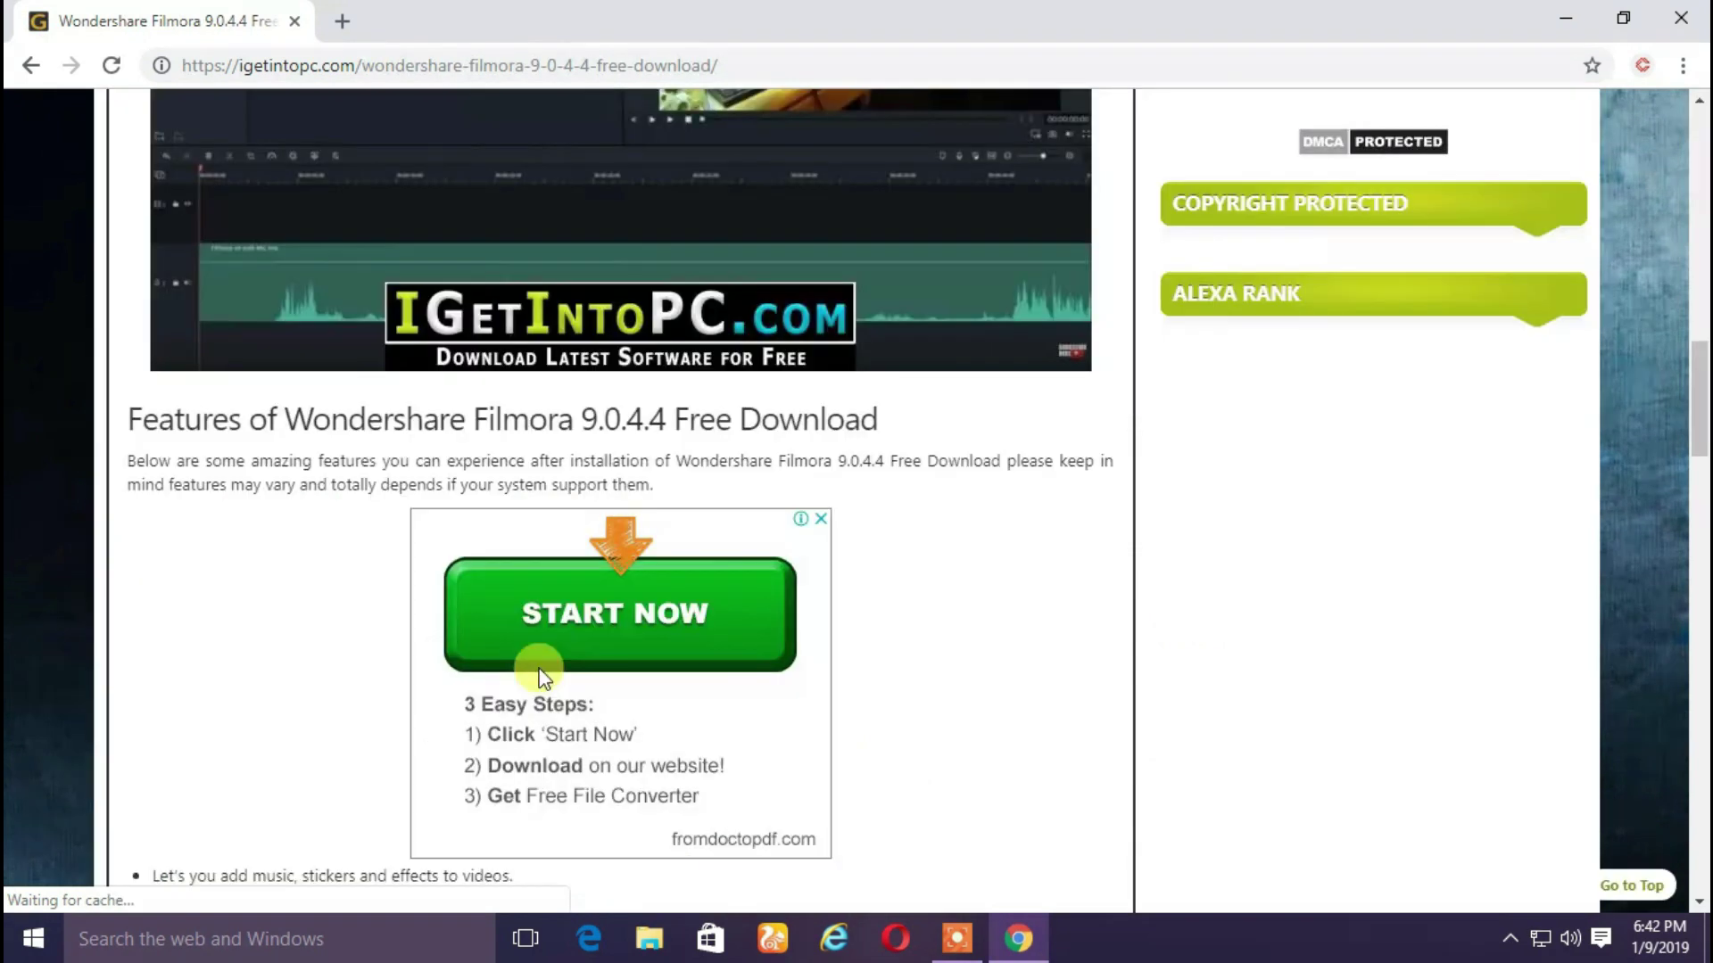
{"action": "scroll", "coordinate": [540, 670], "scroll_direction": "down", "scroll_amount": 10}
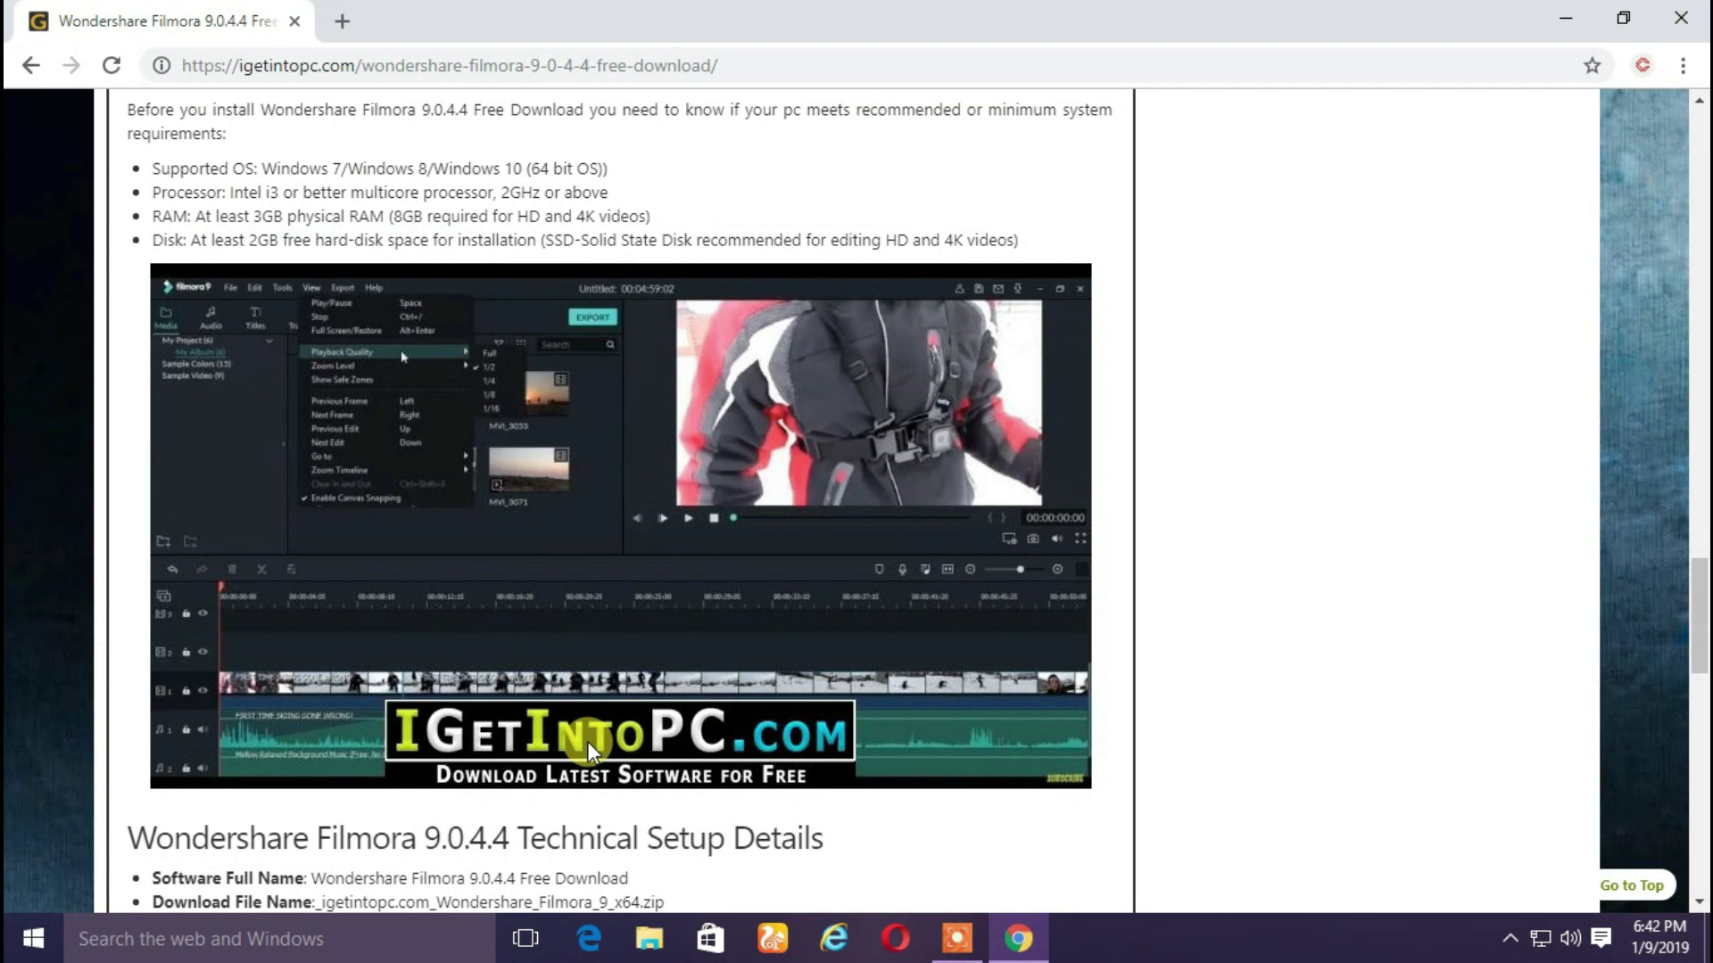
{"action": "scroll", "coordinate": [589, 752], "scroll_direction": "down", "scroll_amount": 15}
{"action": "scroll", "coordinate": [619, 731], "scroll_direction": "up", "scroll_amount": 8}
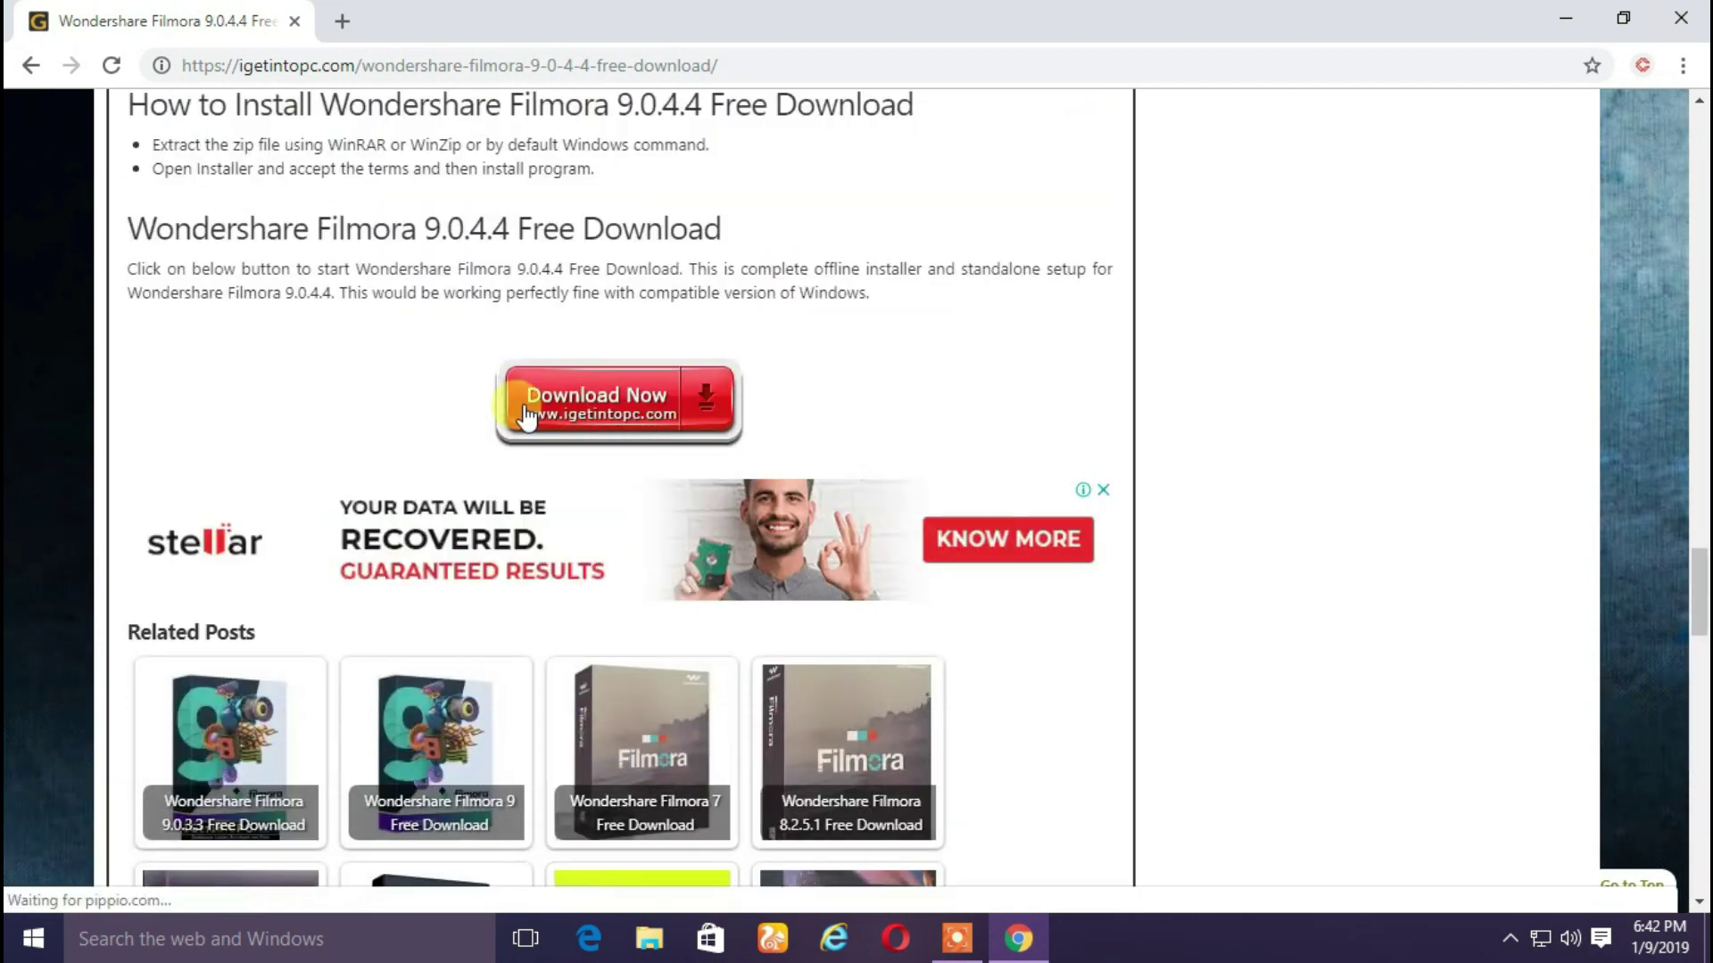
{"action": "left_click", "coordinate": [651, 415]}
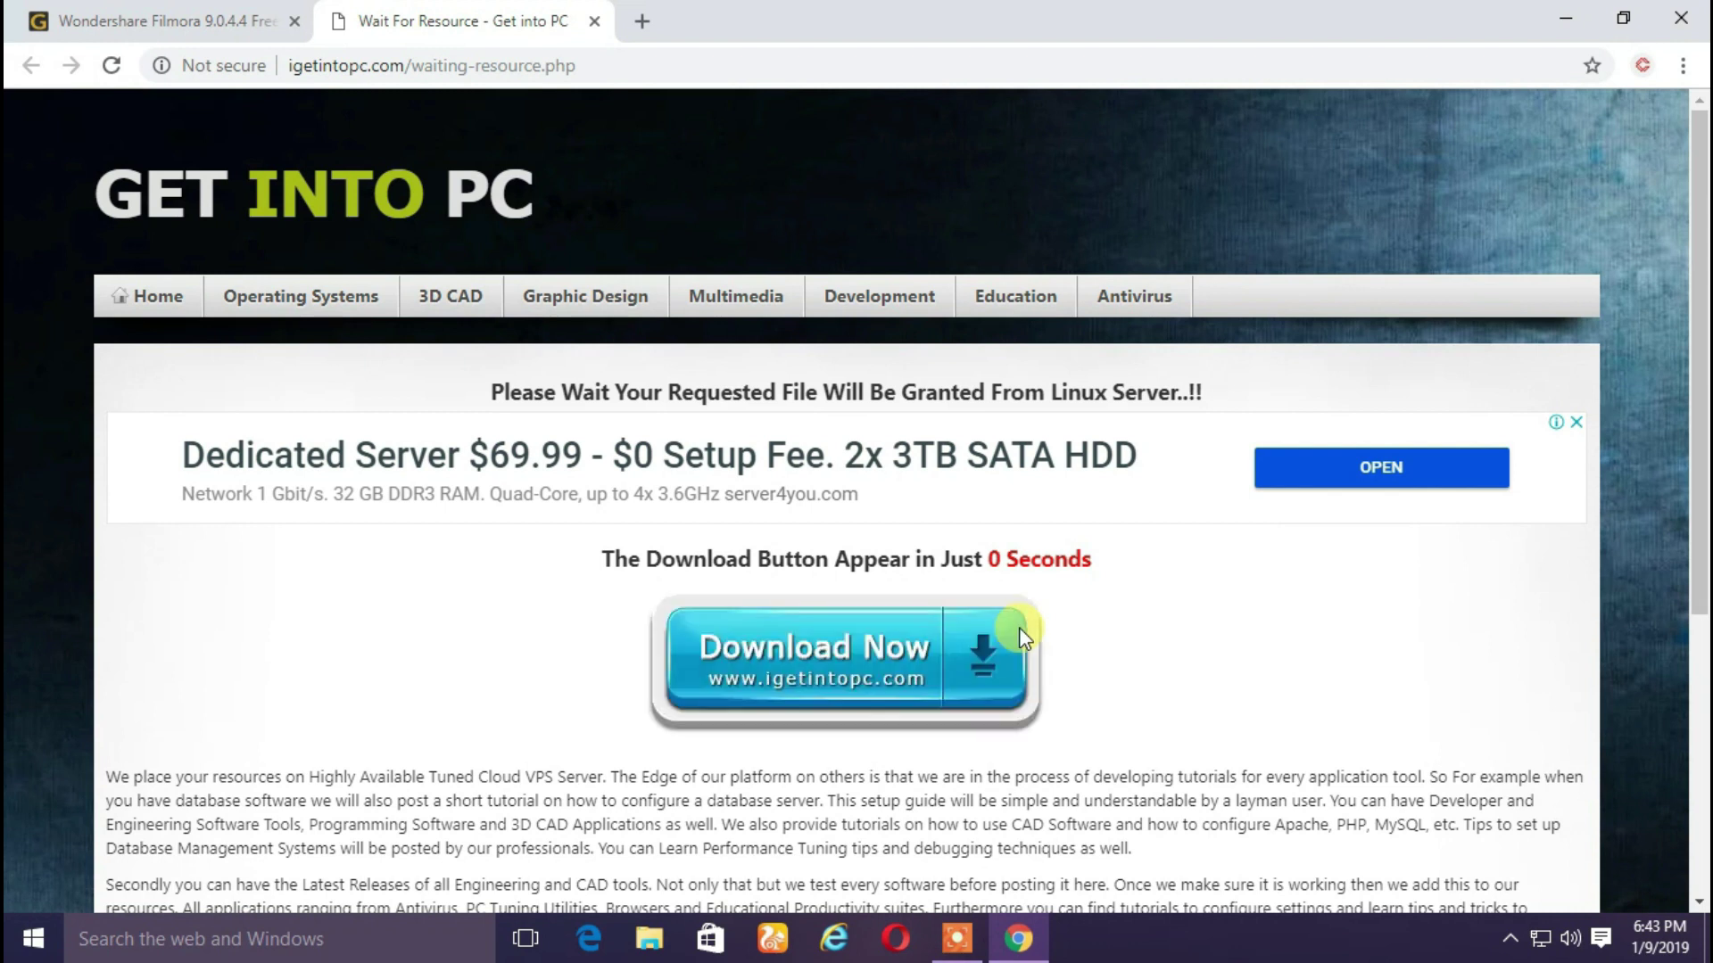
{"action": "left_click", "coordinate": [884, 681]}
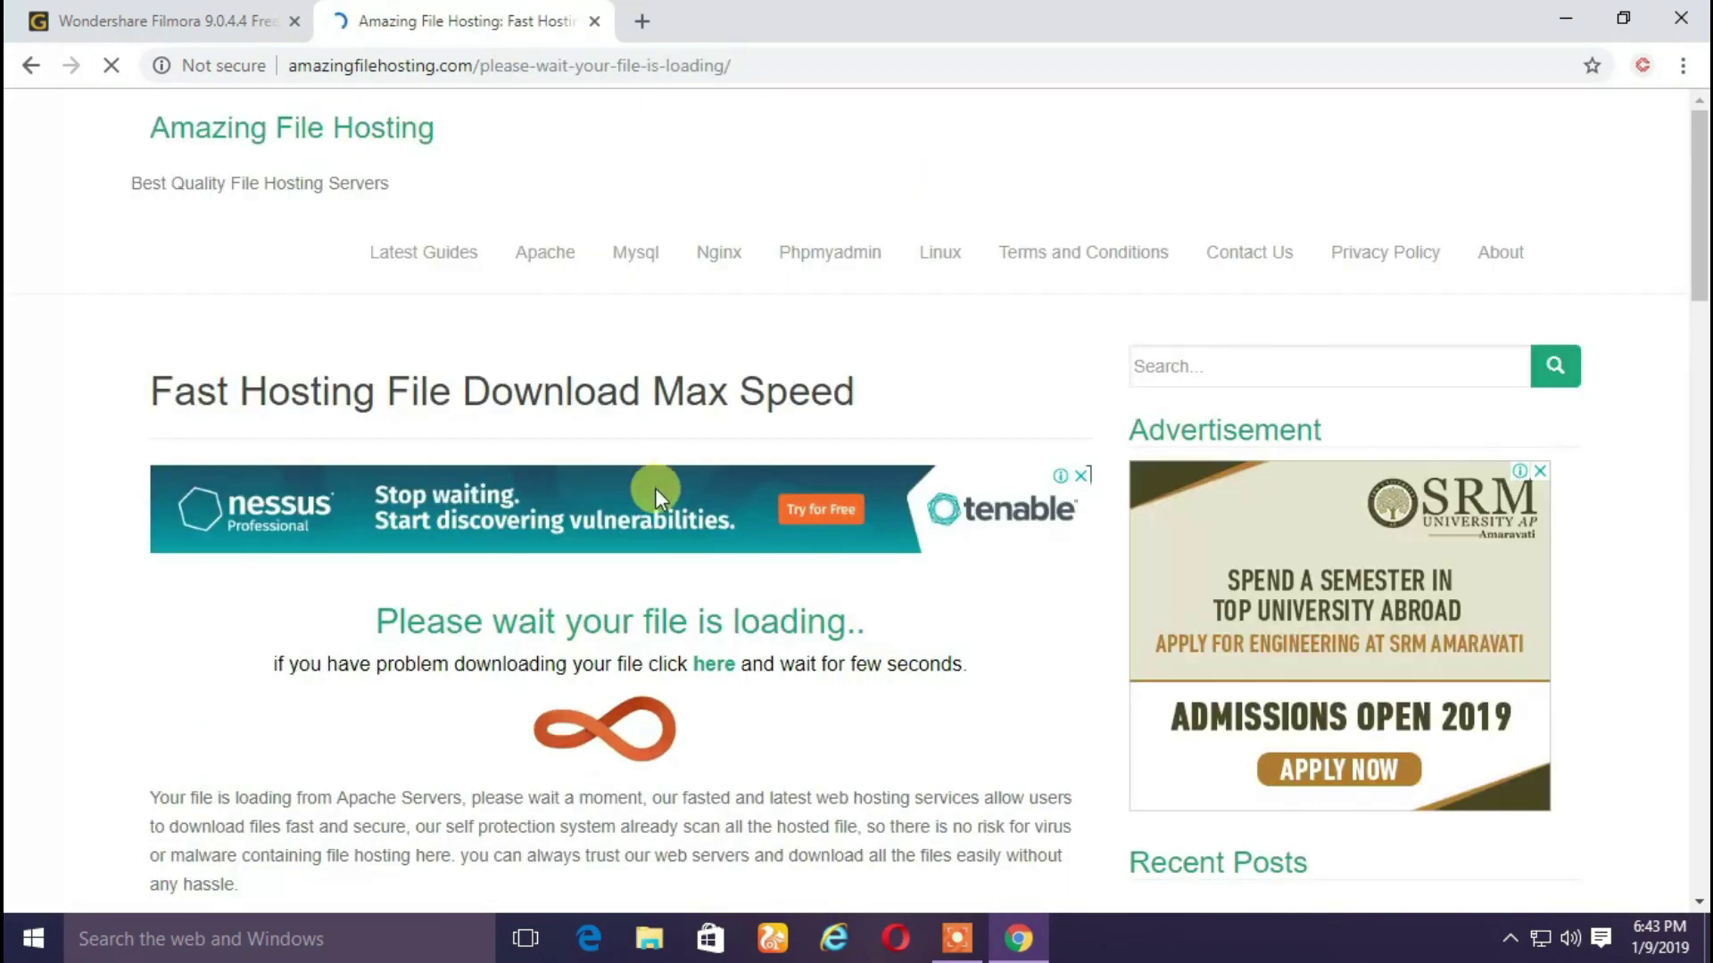
{"action": "scroll", "coordinate": [115, 764], "scroll_direction": "down", "scroll_amount": 2}
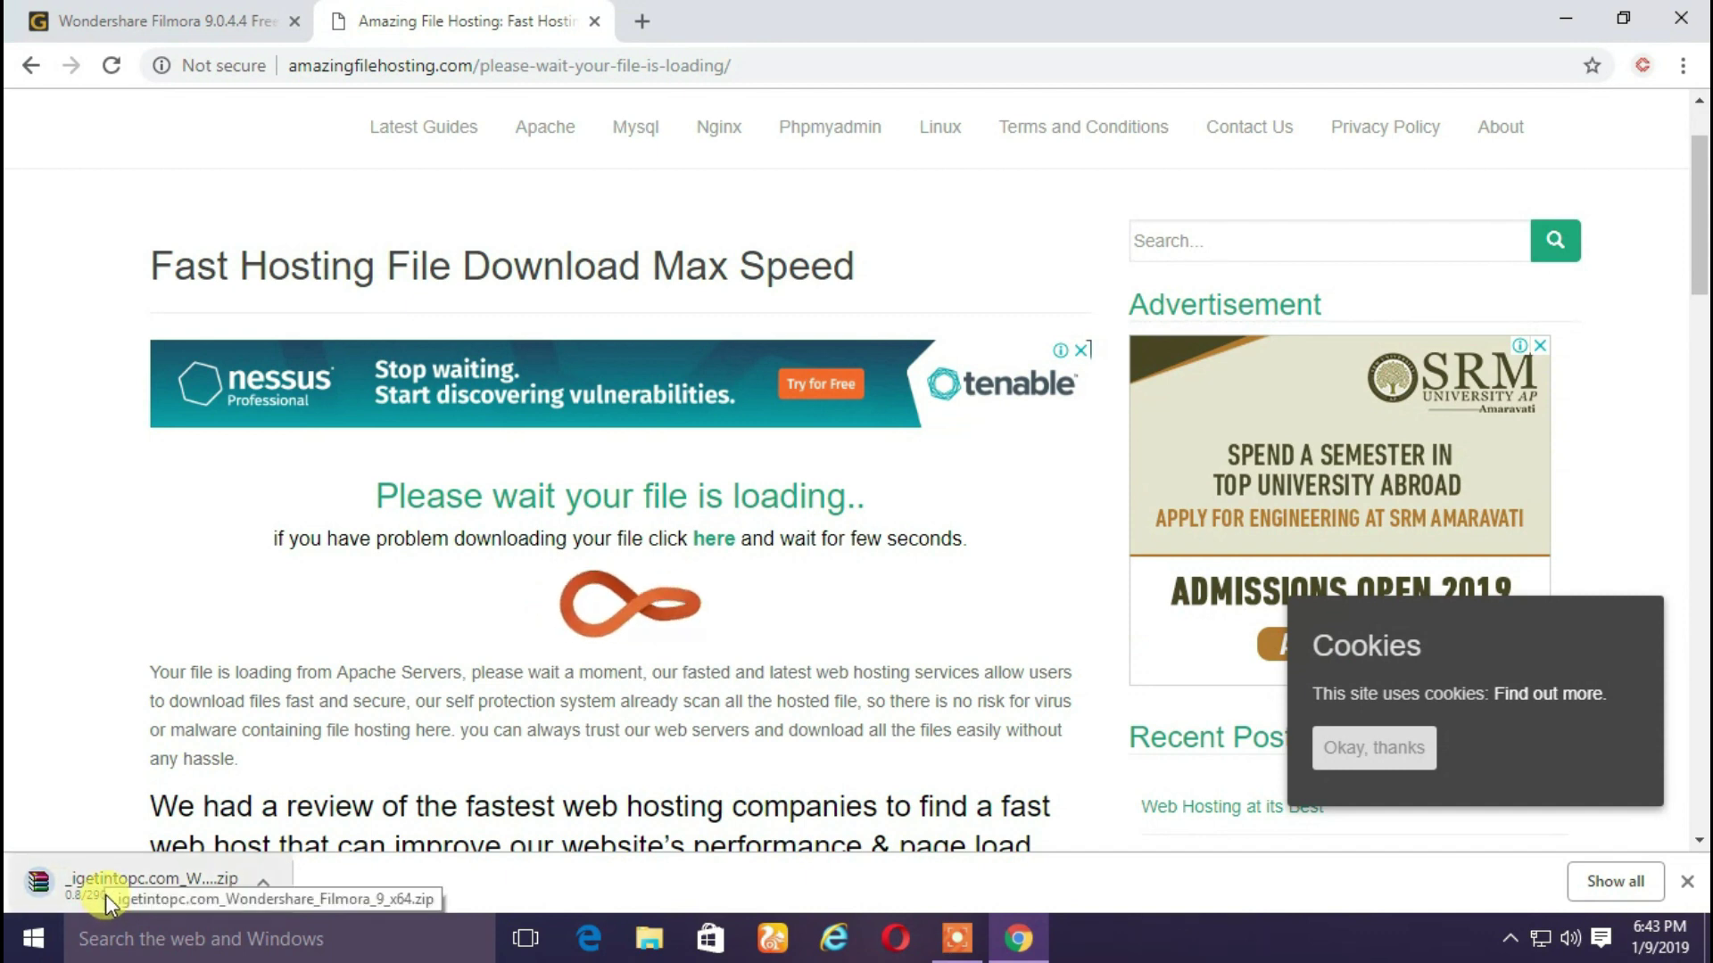
Cancel the running Filmora zip download and close the browser
{"action": "left_click", "coordinate": [264, 883]}
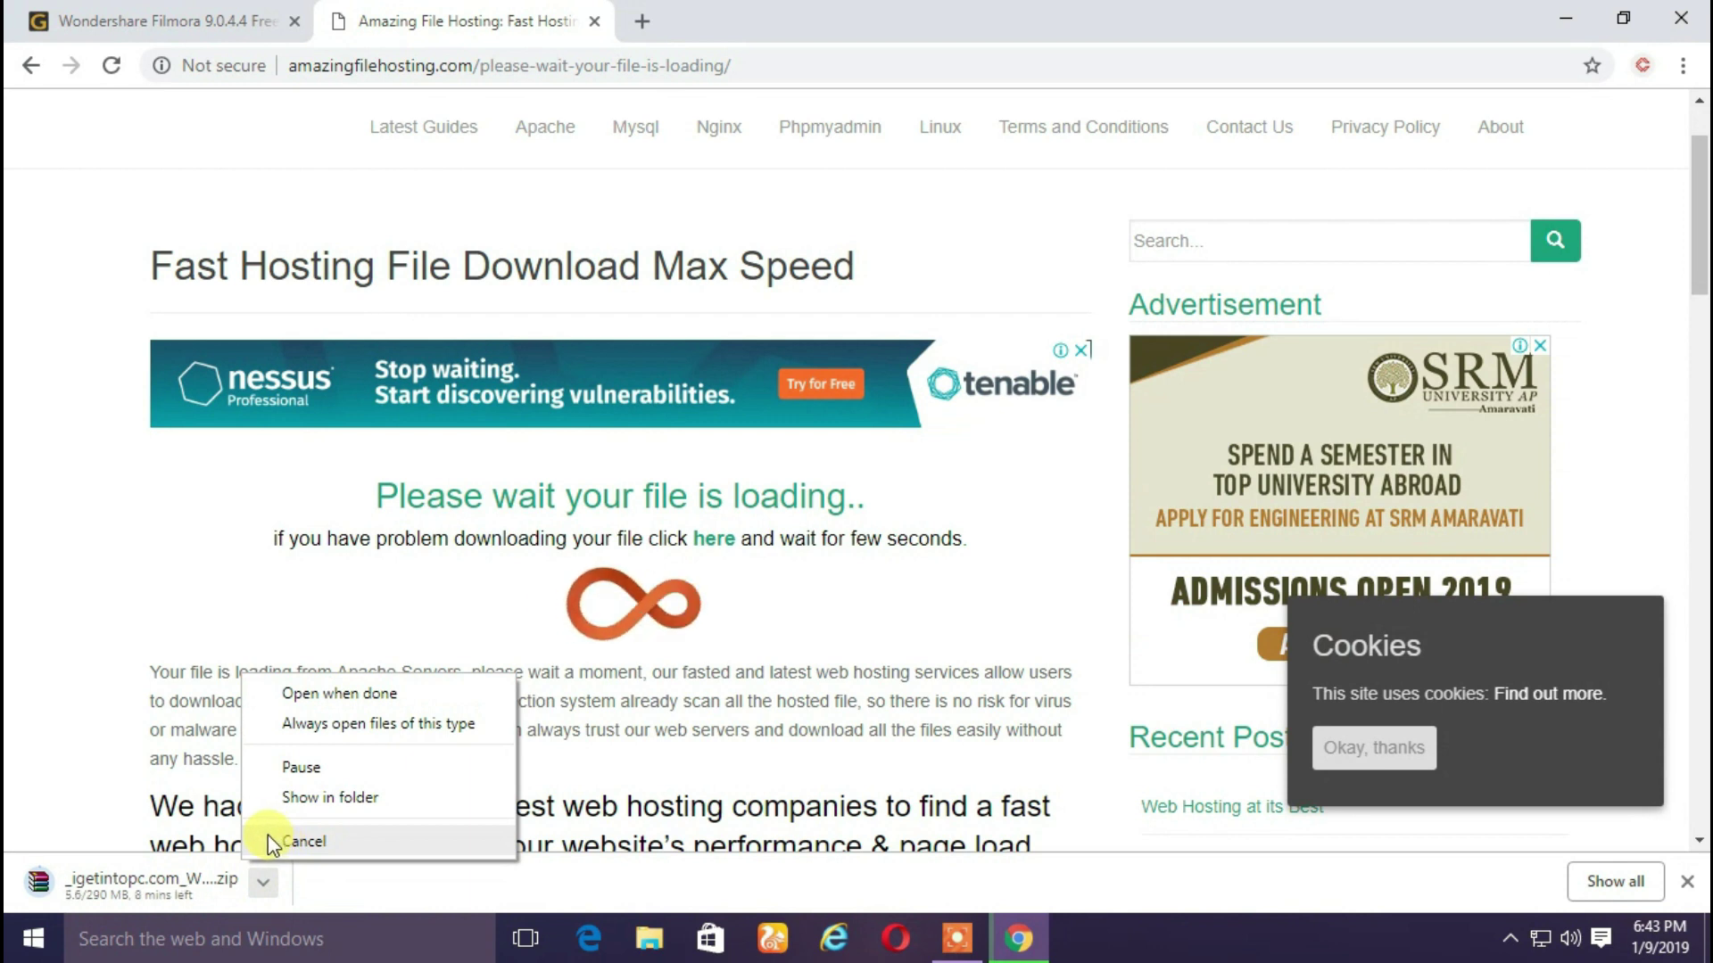
{"action": "left_click", "coordinate": [270, 842]}
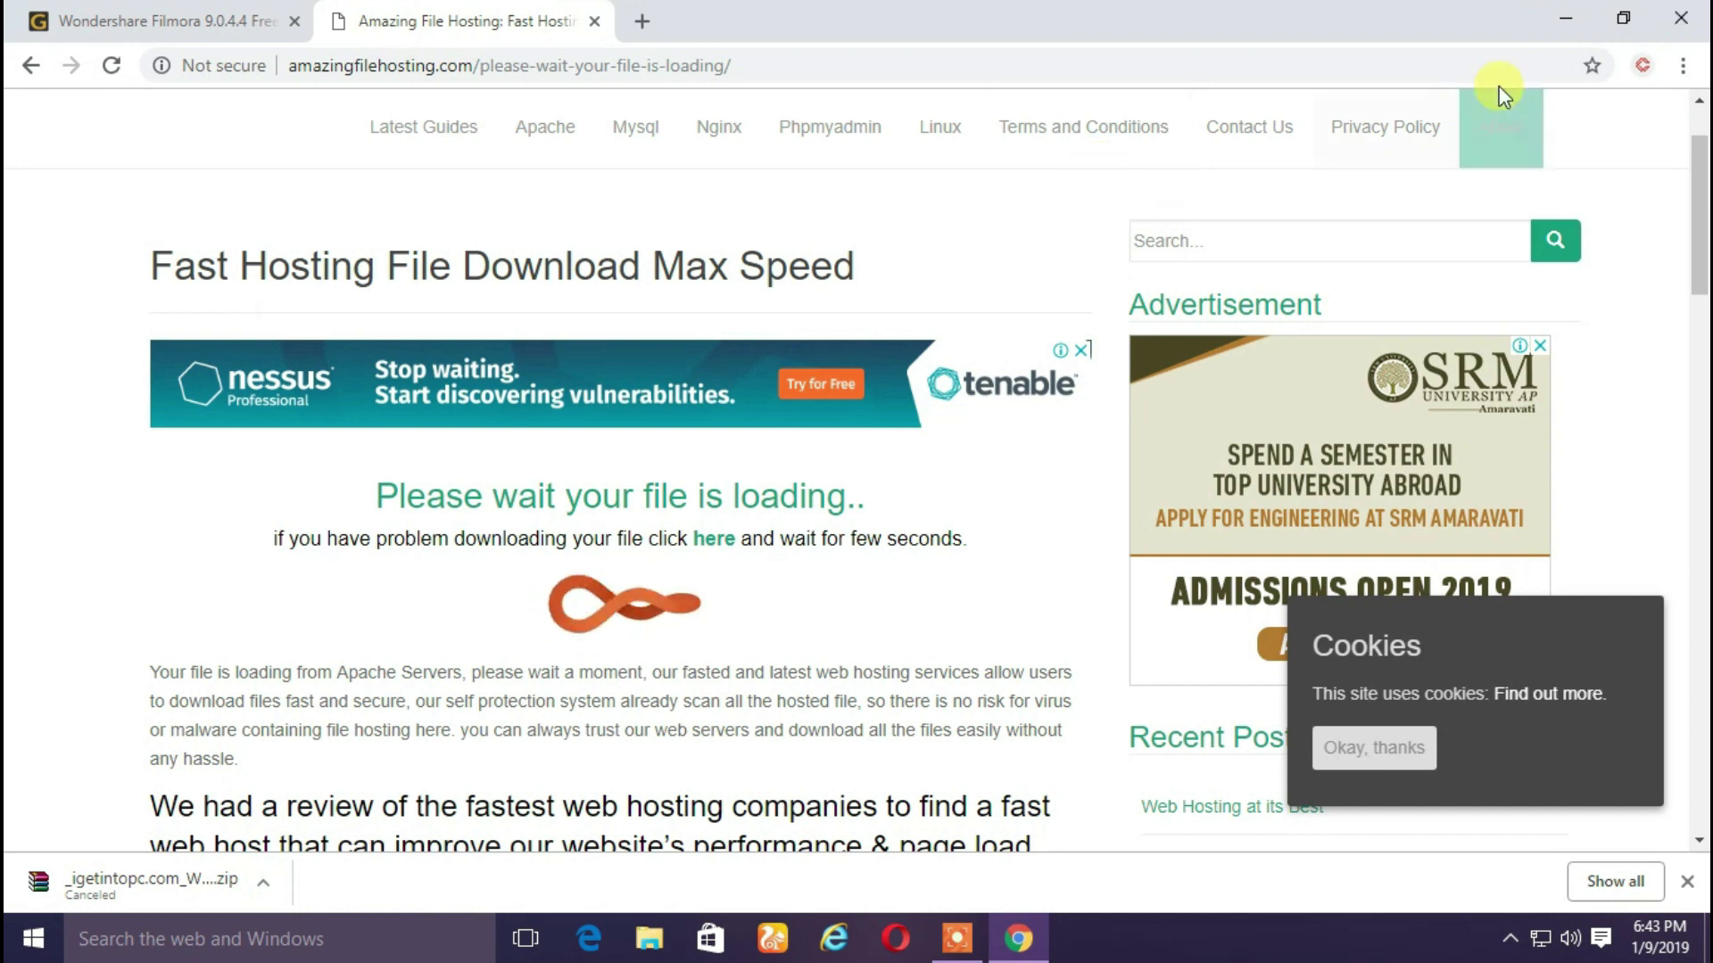
{"action": "left_click", "coordinate": [1680, 18]}
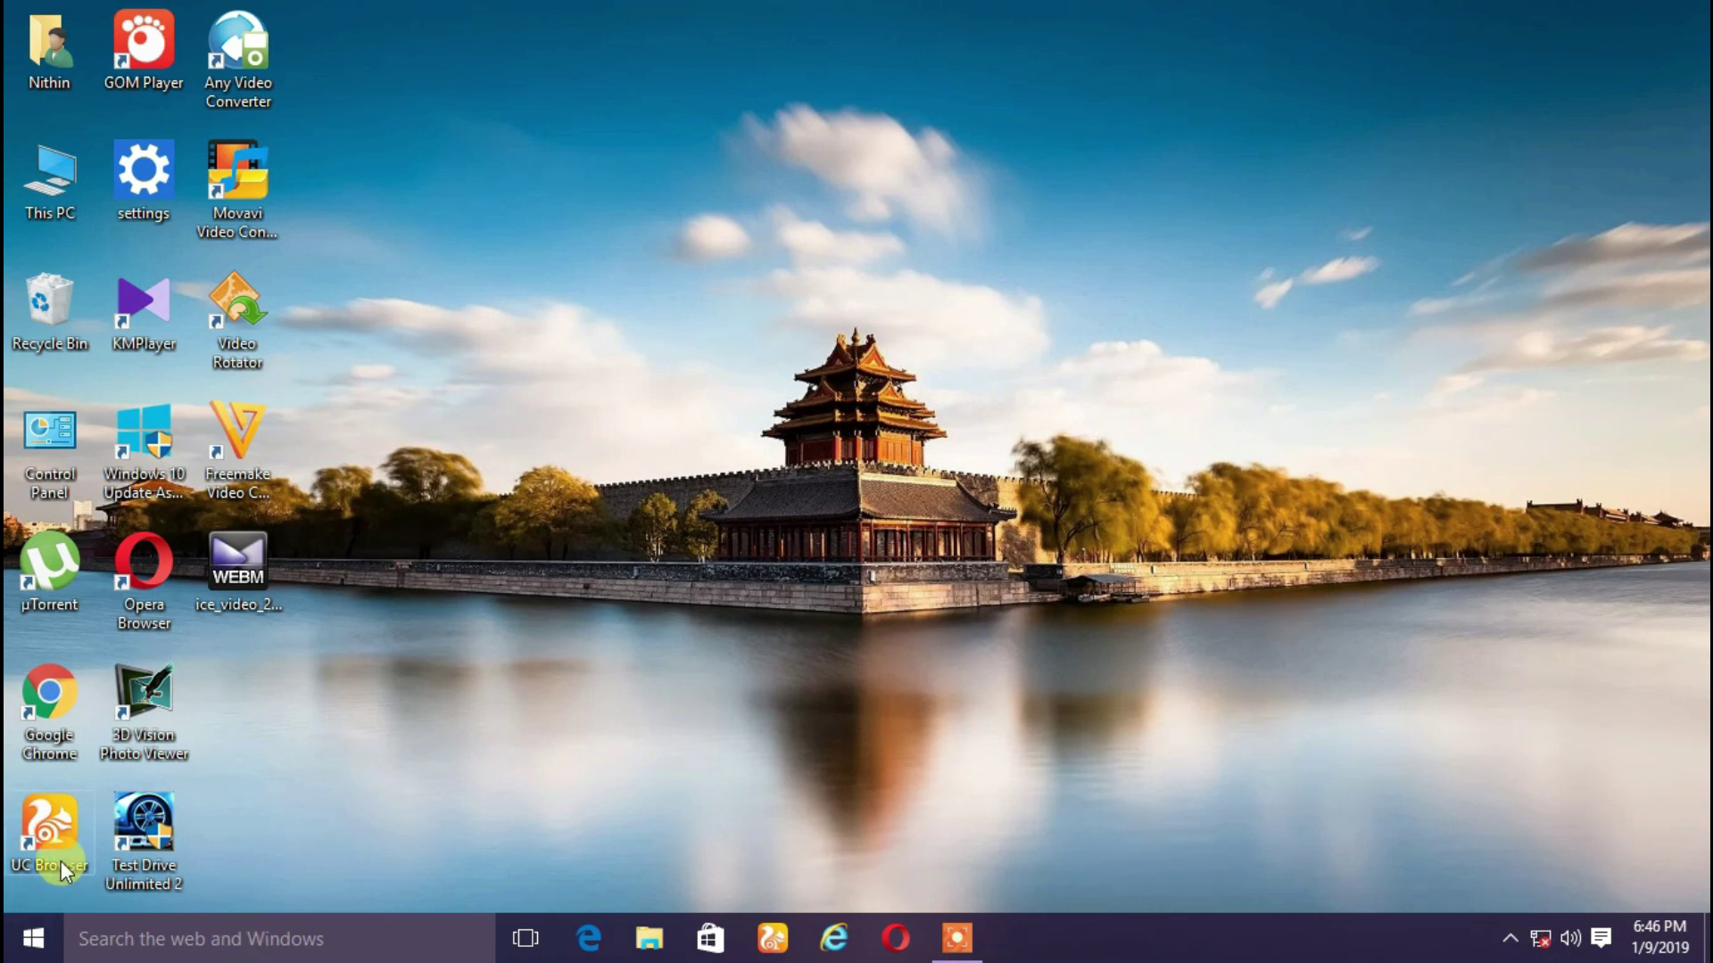
Search Windows for "windows" and open Windows Defender
{"action": "left_click", "coordinate": [19, 937]}
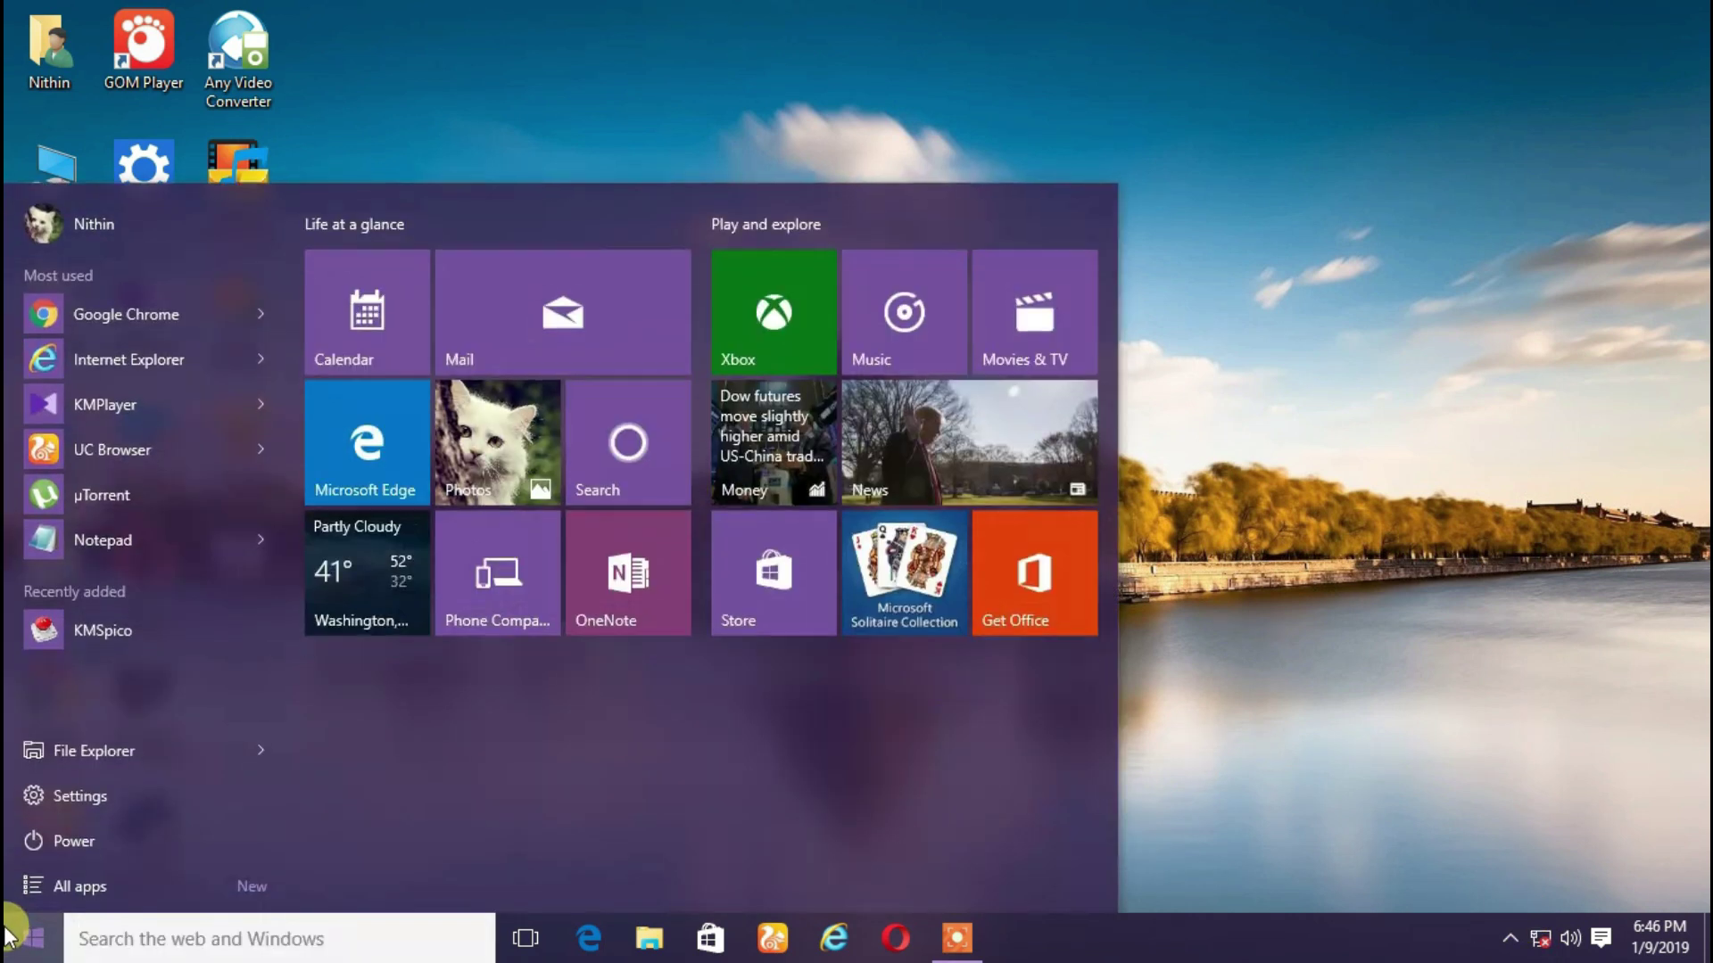
{"action": "left_click", "coordinate": [89, 938]}
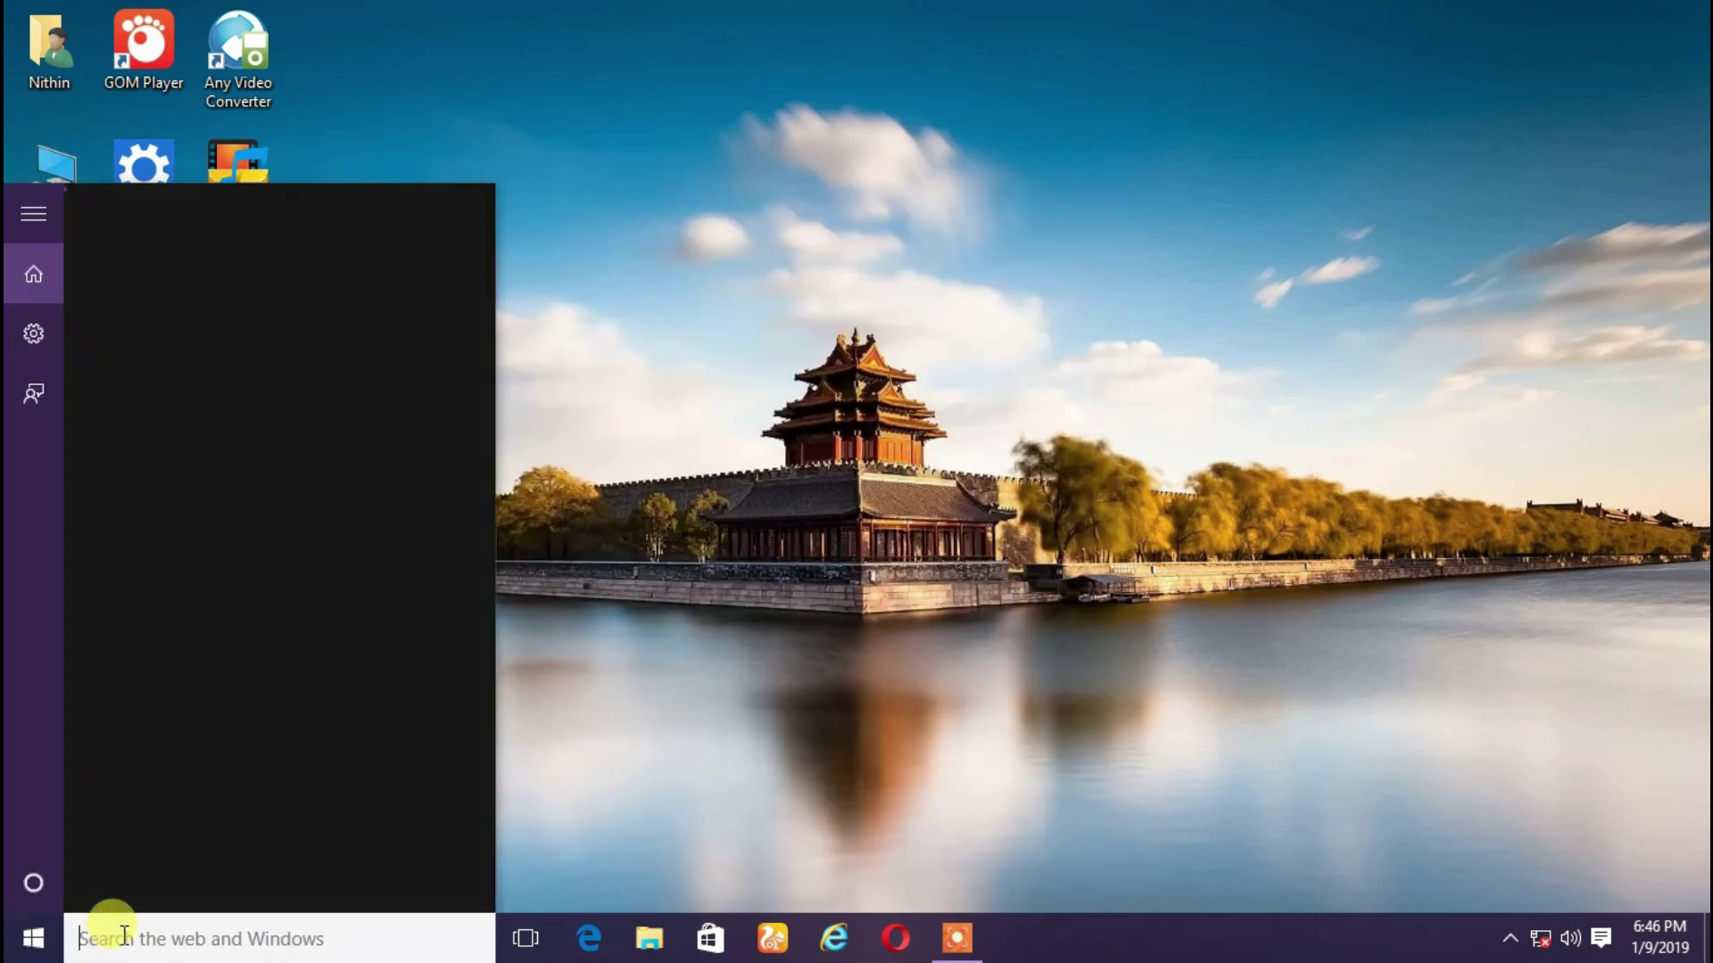
{"action": "type", "text": "wind"}
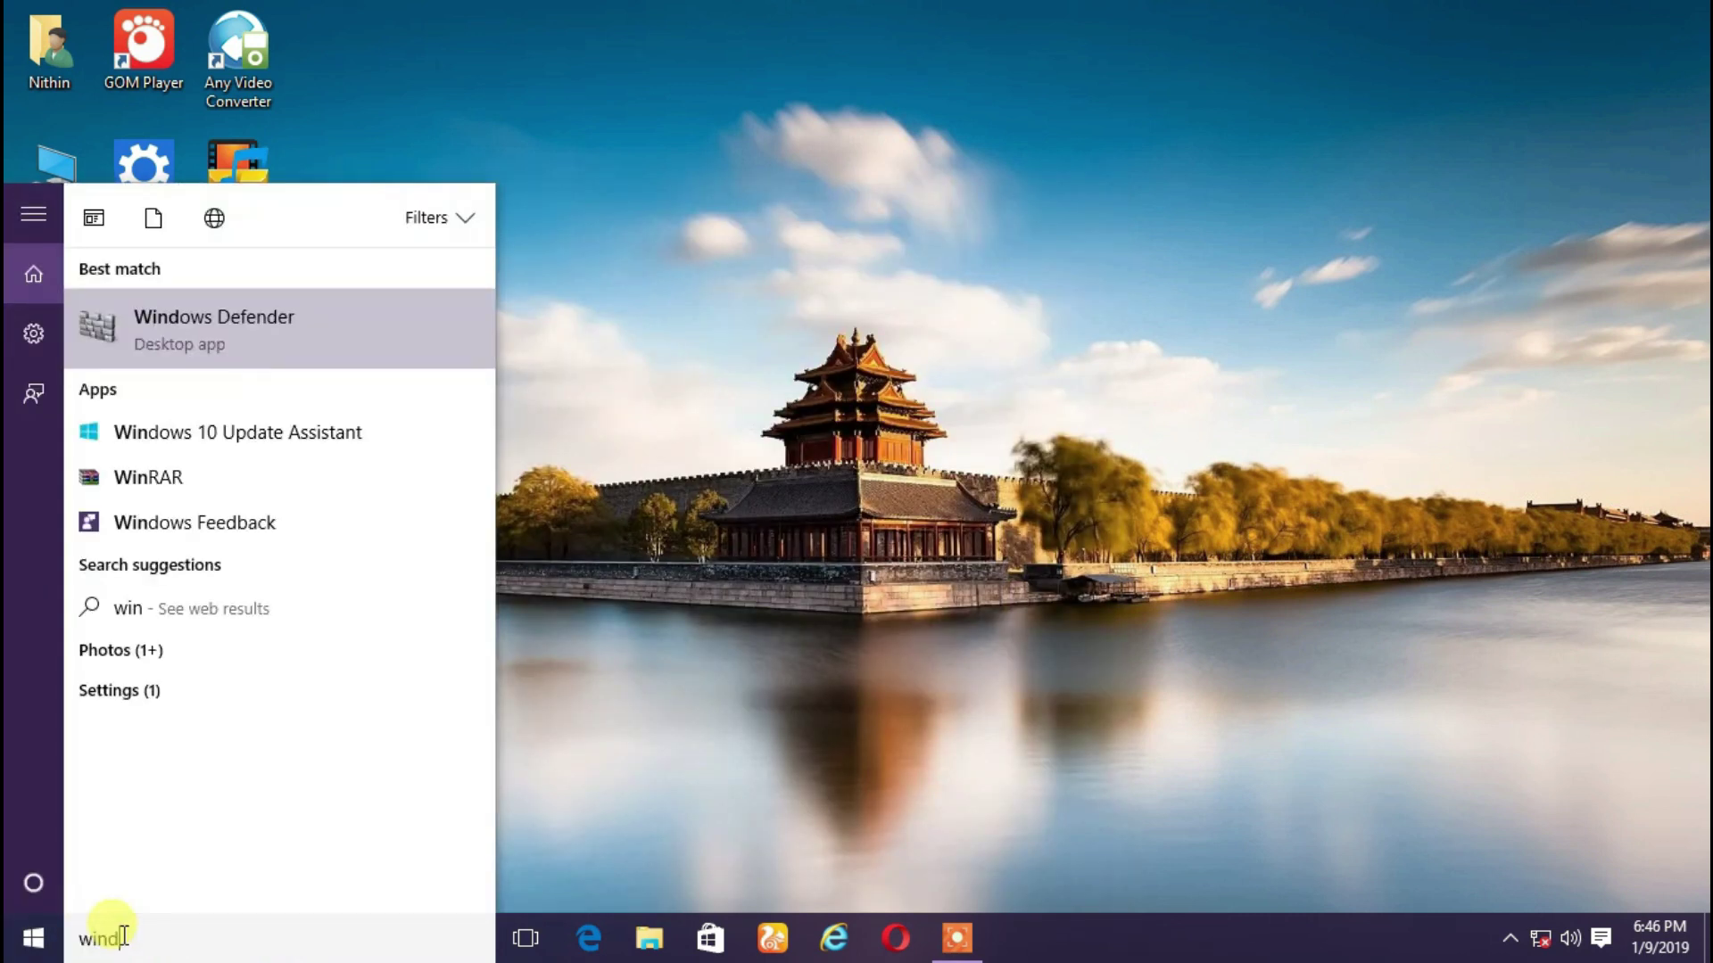
{"action": "type", "text": "ows"}
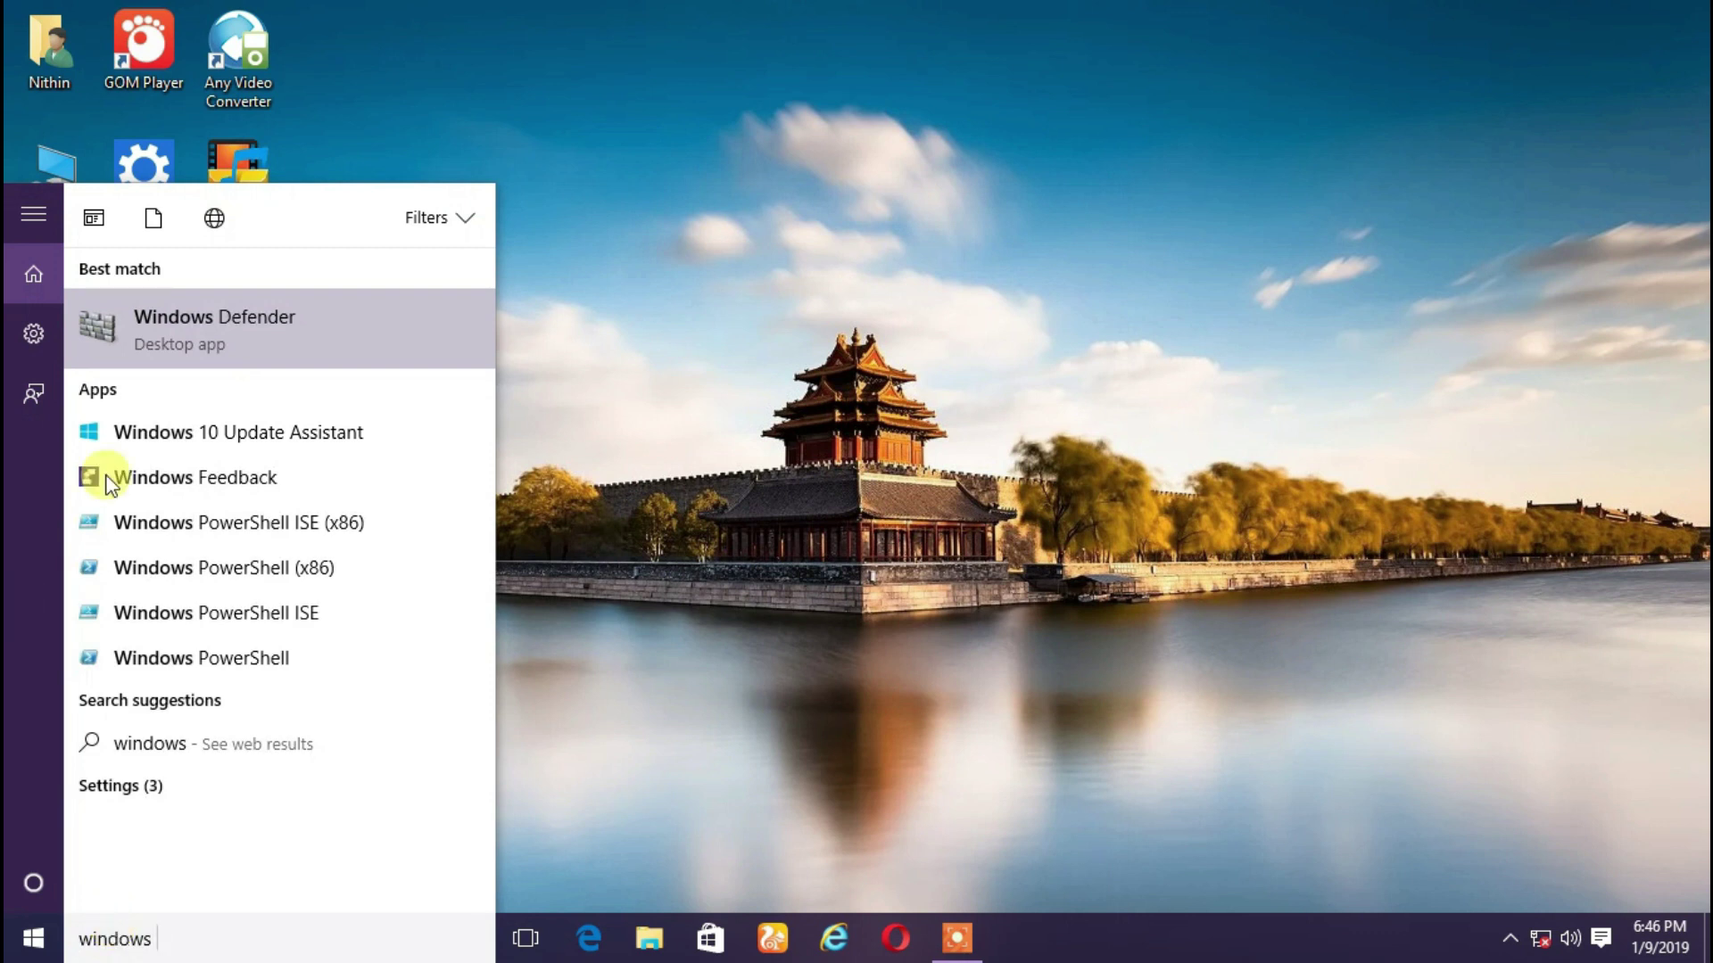
{"action": "left_click", "coordinate": [216, 323]}
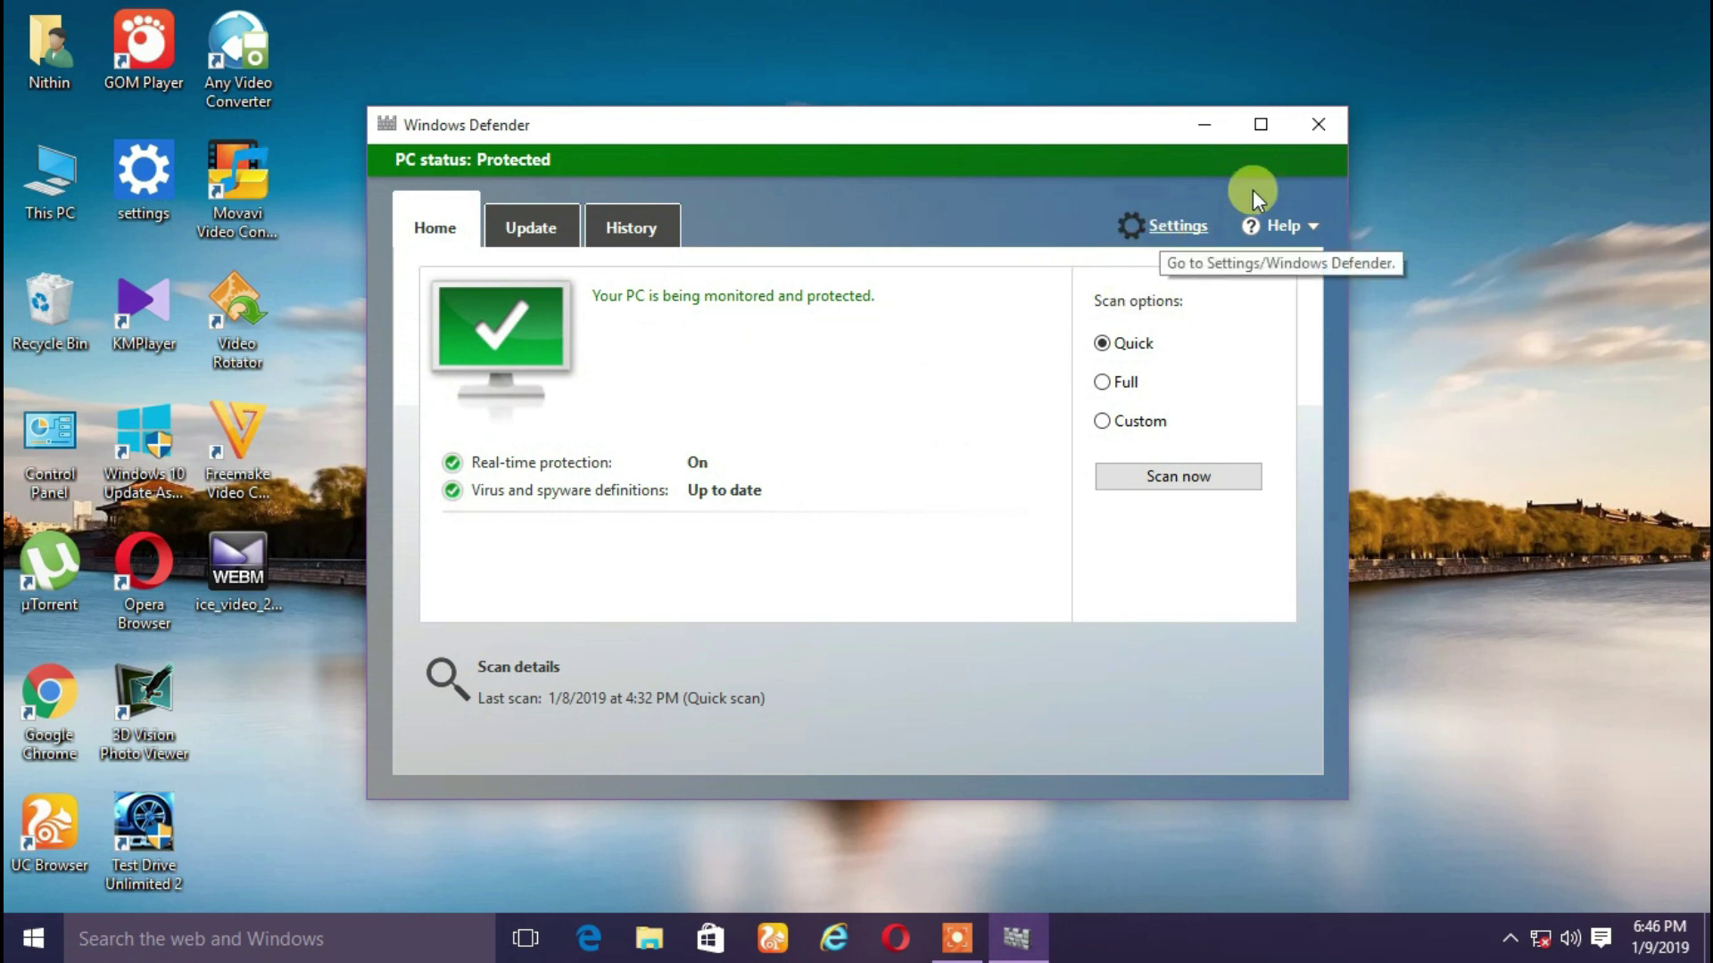
Turn off Real-time protection in the Windows Defender settings, closing the Settings and Defender windows when done
{"action": "left_click", "coordinate": [1170, 227]}
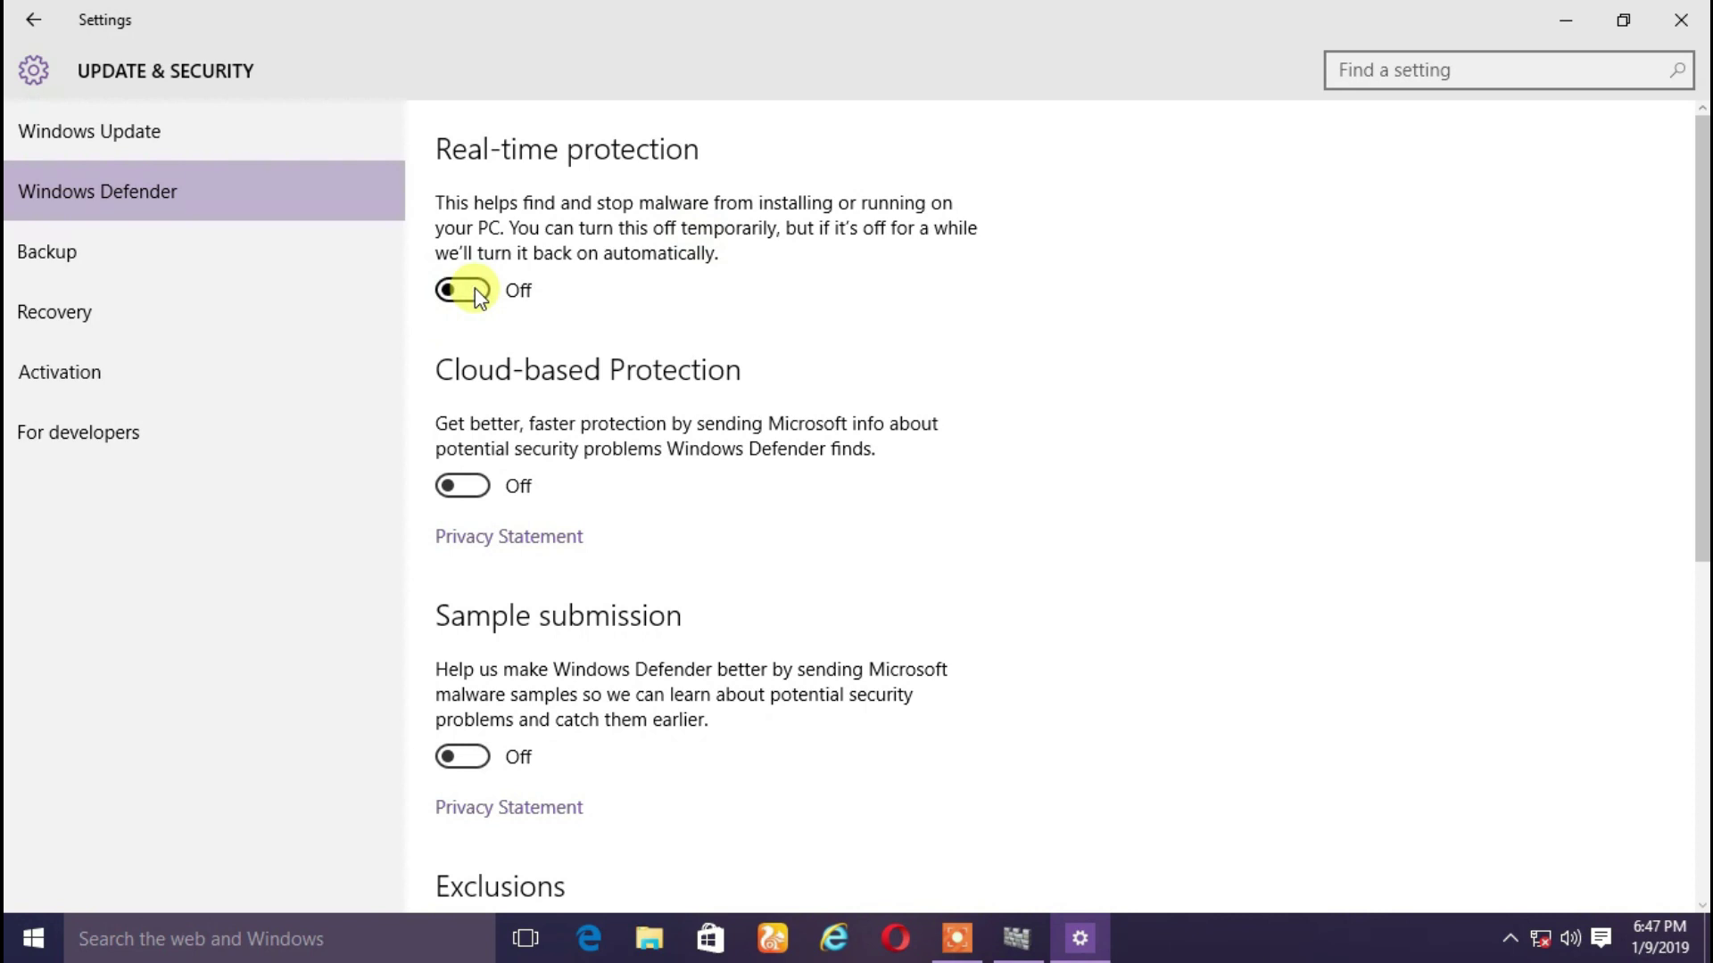
{"action": "scroll", "coordinate": [1173, 393], "scroll_direction": "down", "scroll_amount": 8}
{"action": "left_click", "coordinate": [1681, 18]}
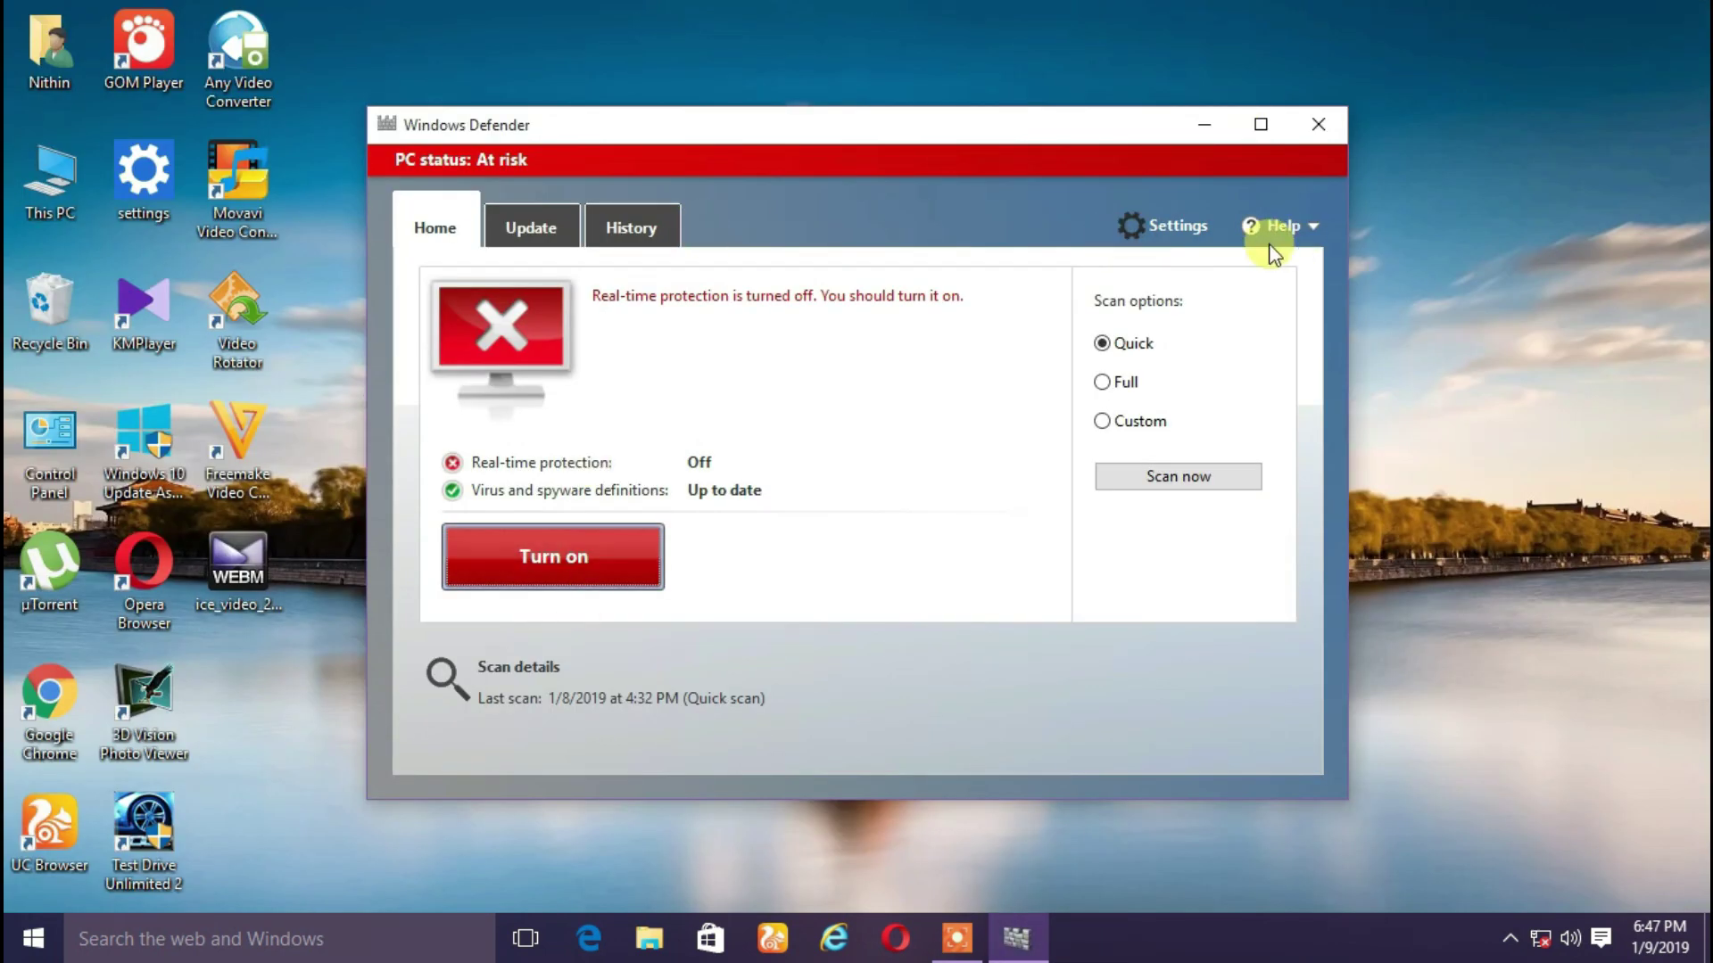
{"action": "left_click", "coordinate": [1330, 118]}
{"action": "right_click", "coordinate": [834, 219]}
{"action": "left_click", "coordinate": [903, 284]}
{"action": "right_click", "coordinate": [900, 278]}
{"action": "left_click", "coordinate": [961, 354]}
Extract the -Getintopc.com-Wondershare_Filmora_9.0.4.4x64 archive directly into the Downloads folder
{"action": "double_click", "coordinate": [17, 186]}
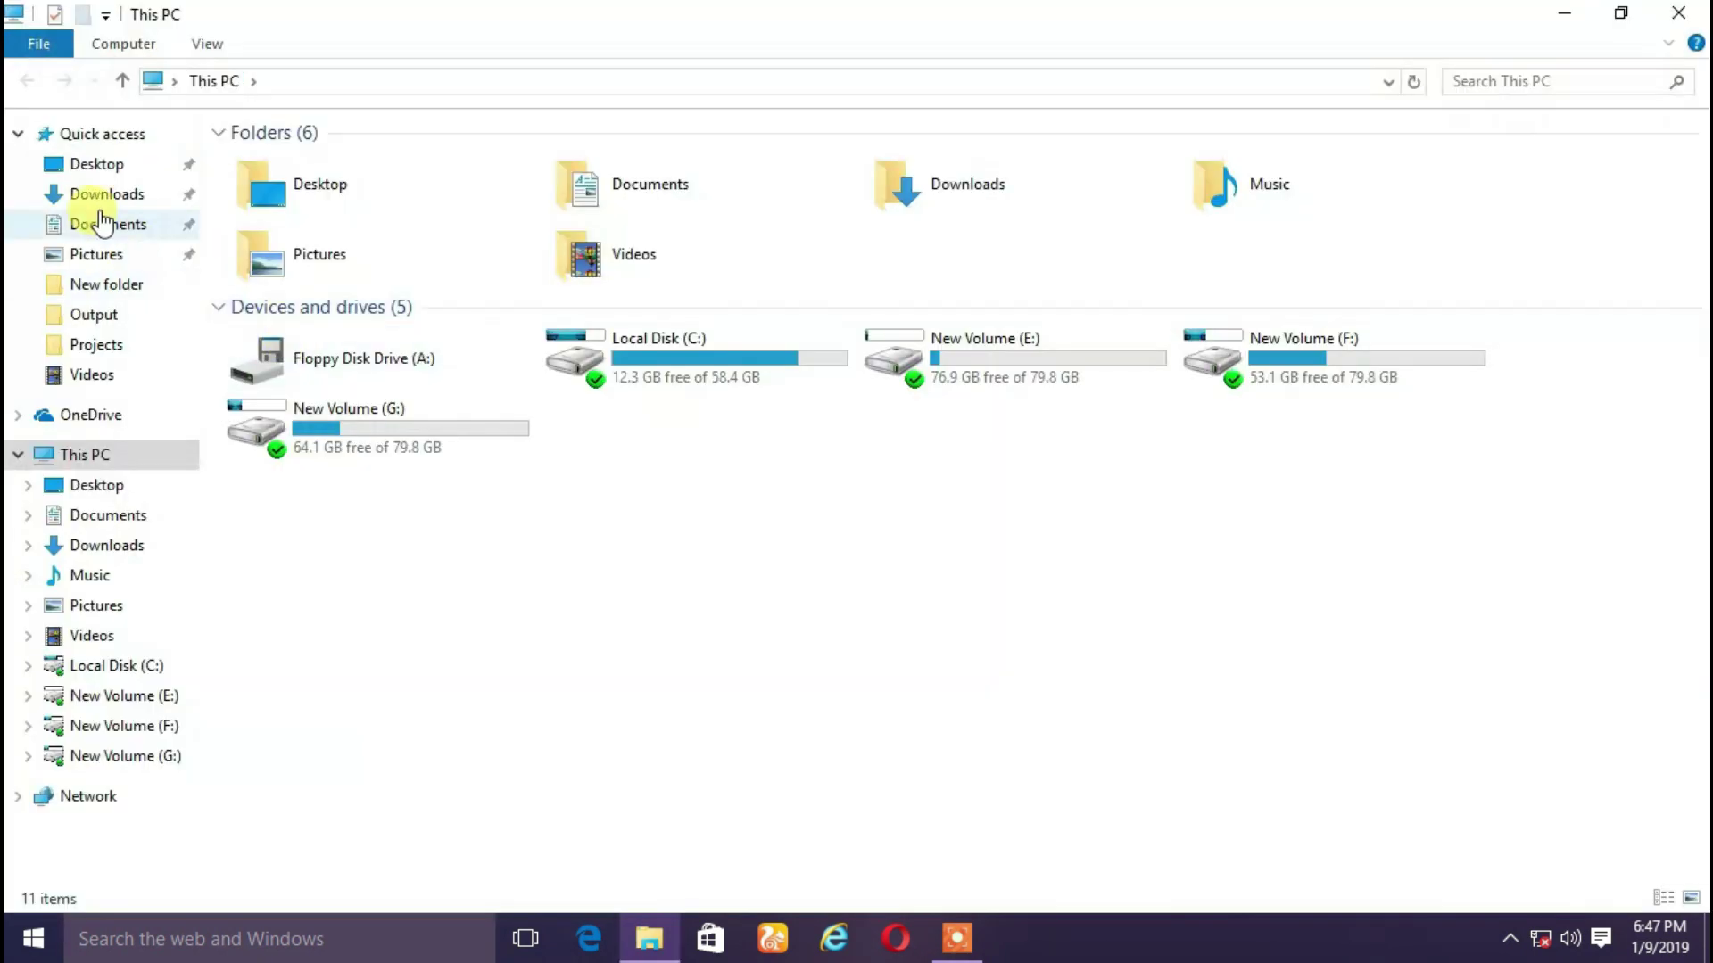
{"action": "left_click", "coordinate": [103, 194]}
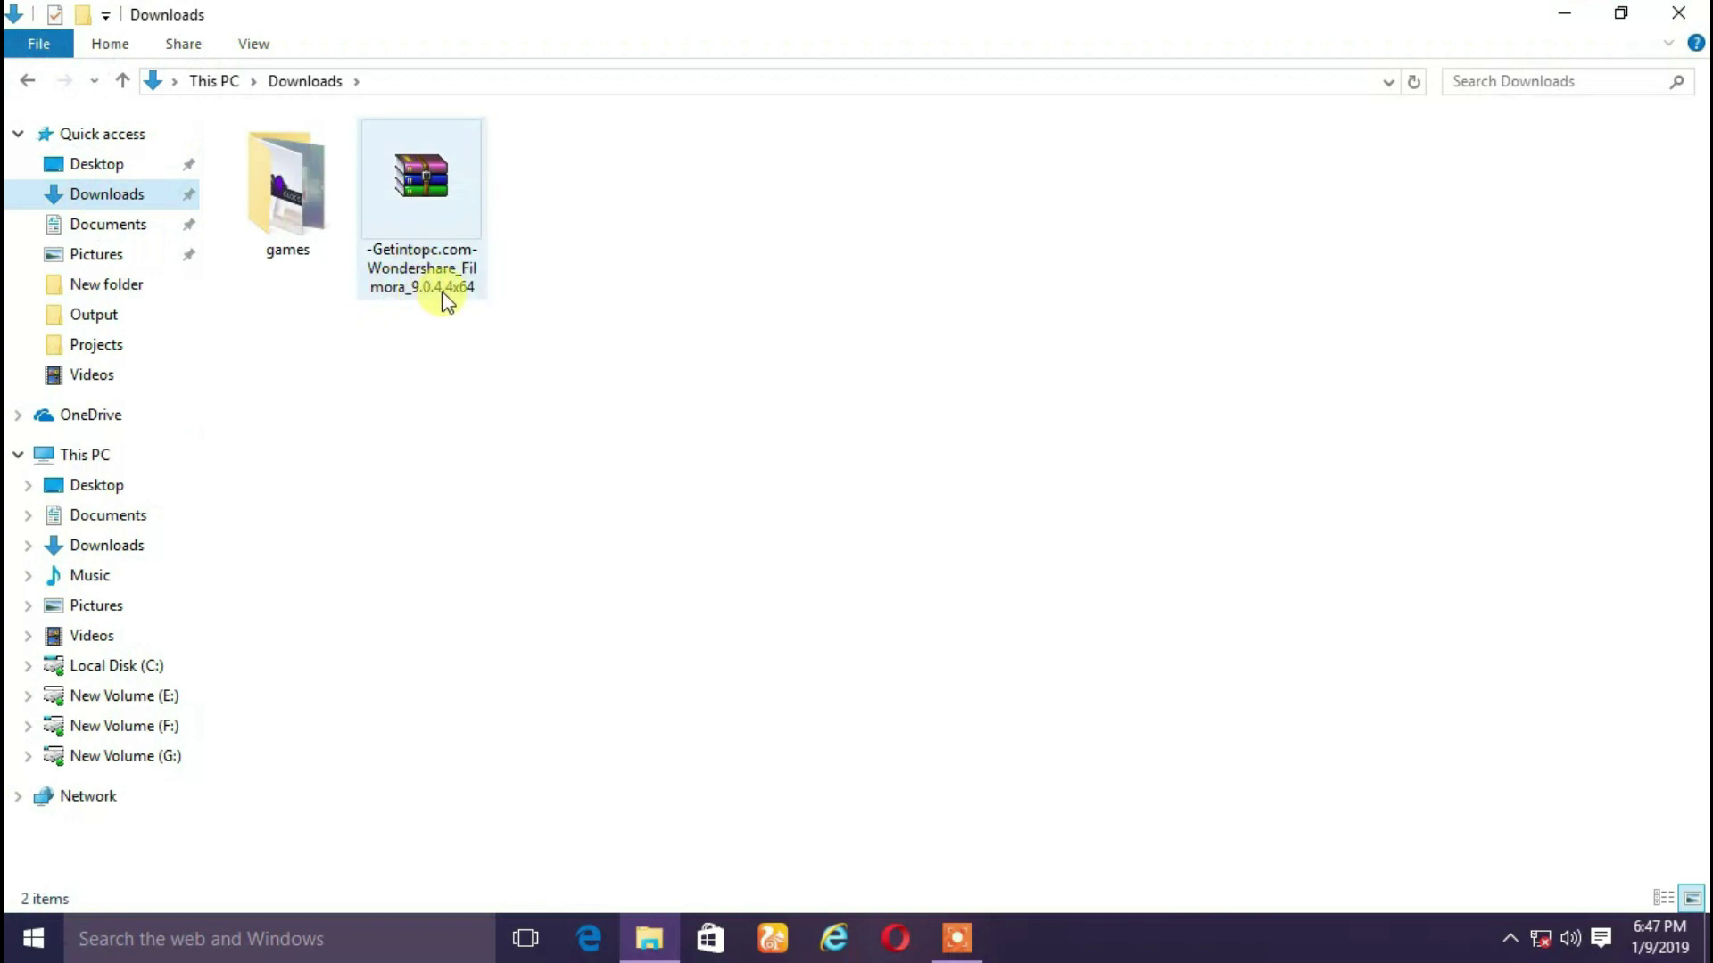
{"action": "right_click", "coordinate": [420, 231]}
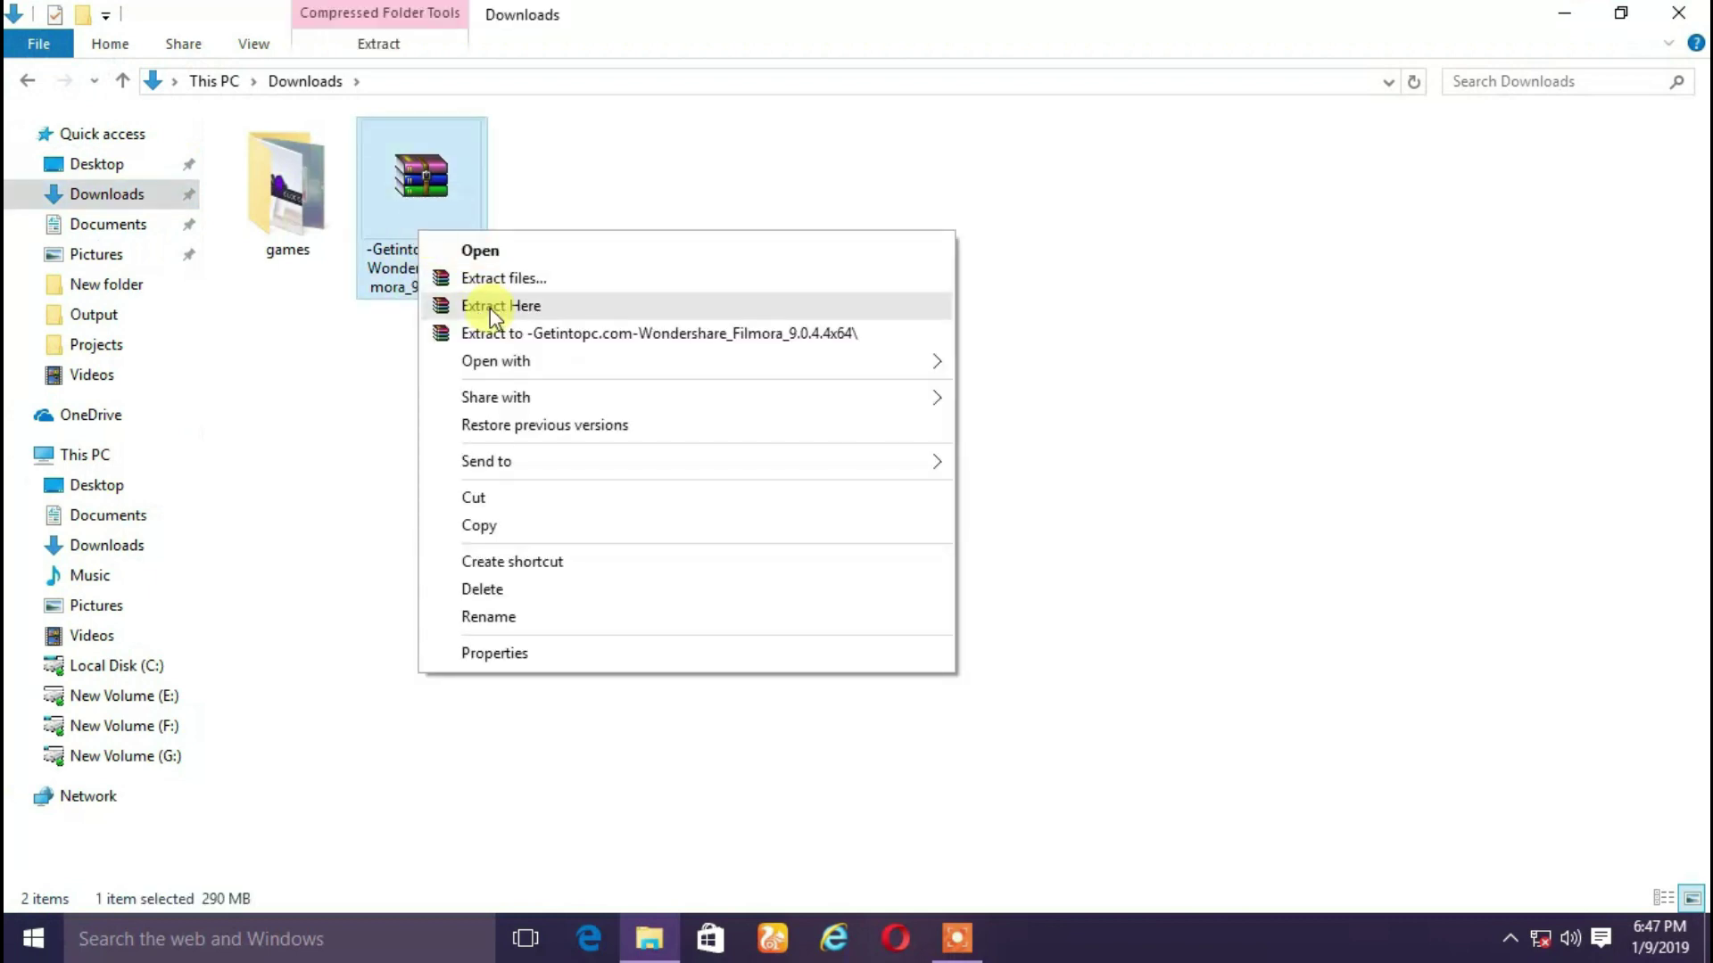
{"action": "left_click", "coordinate": [491, 308]}
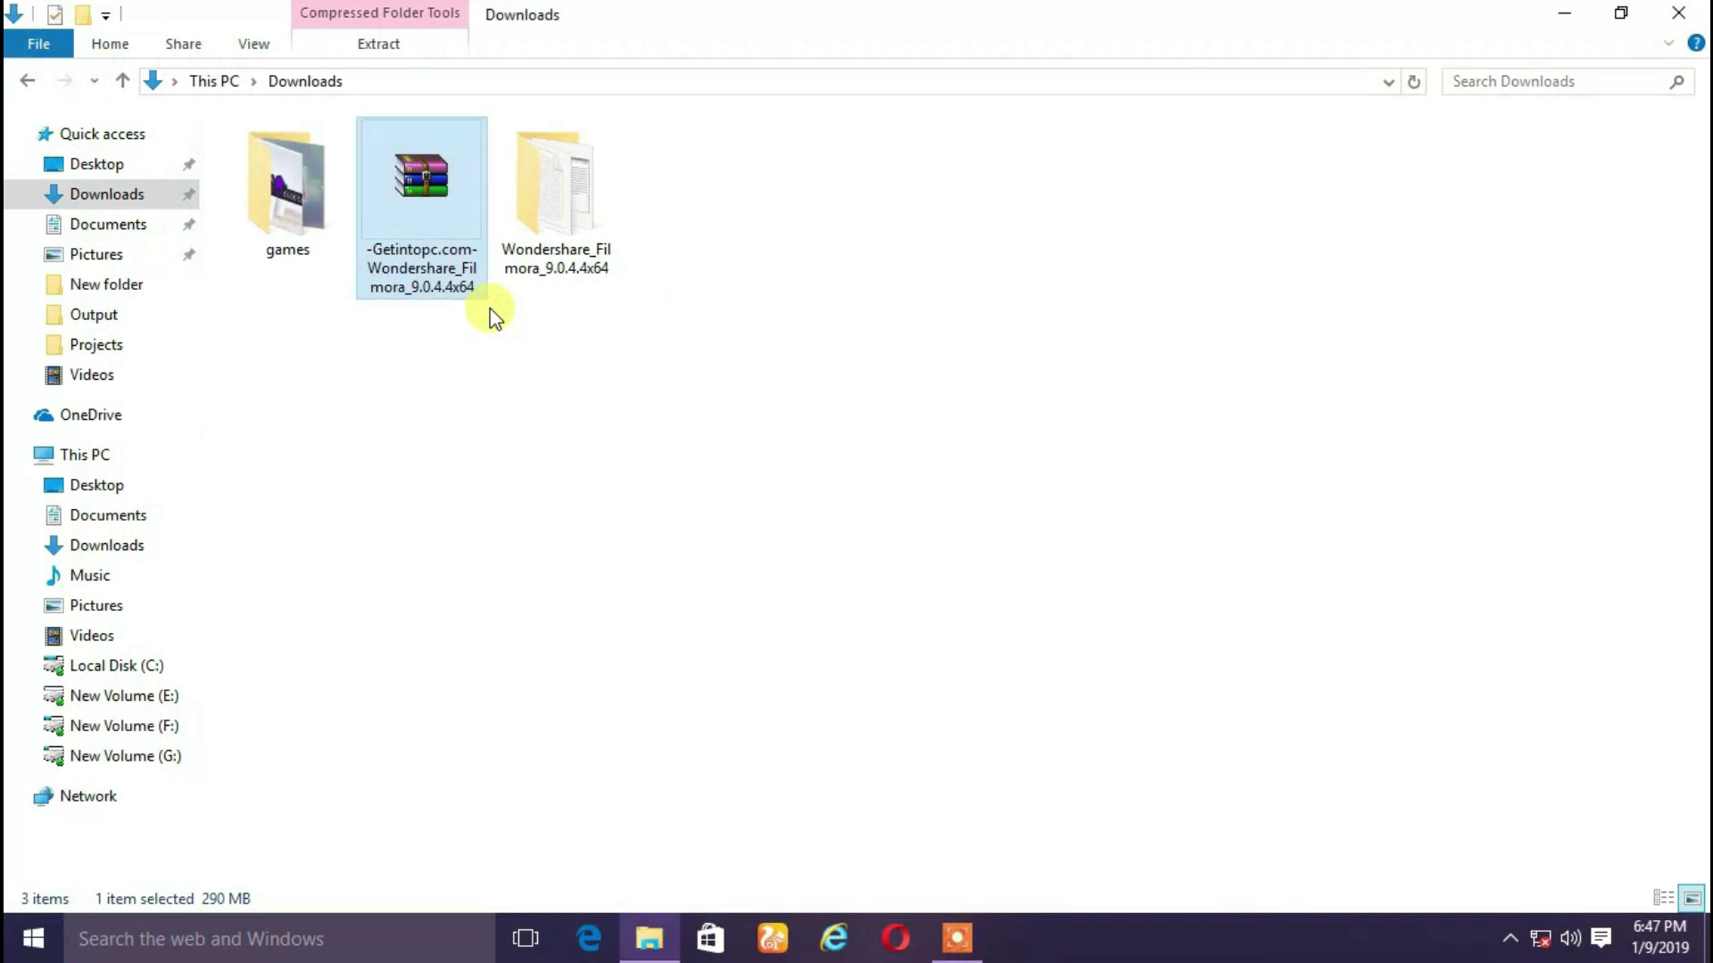
Refresh the Downloads folder listing twice
{"action": "right_click", "coordinate": [658, 334]}
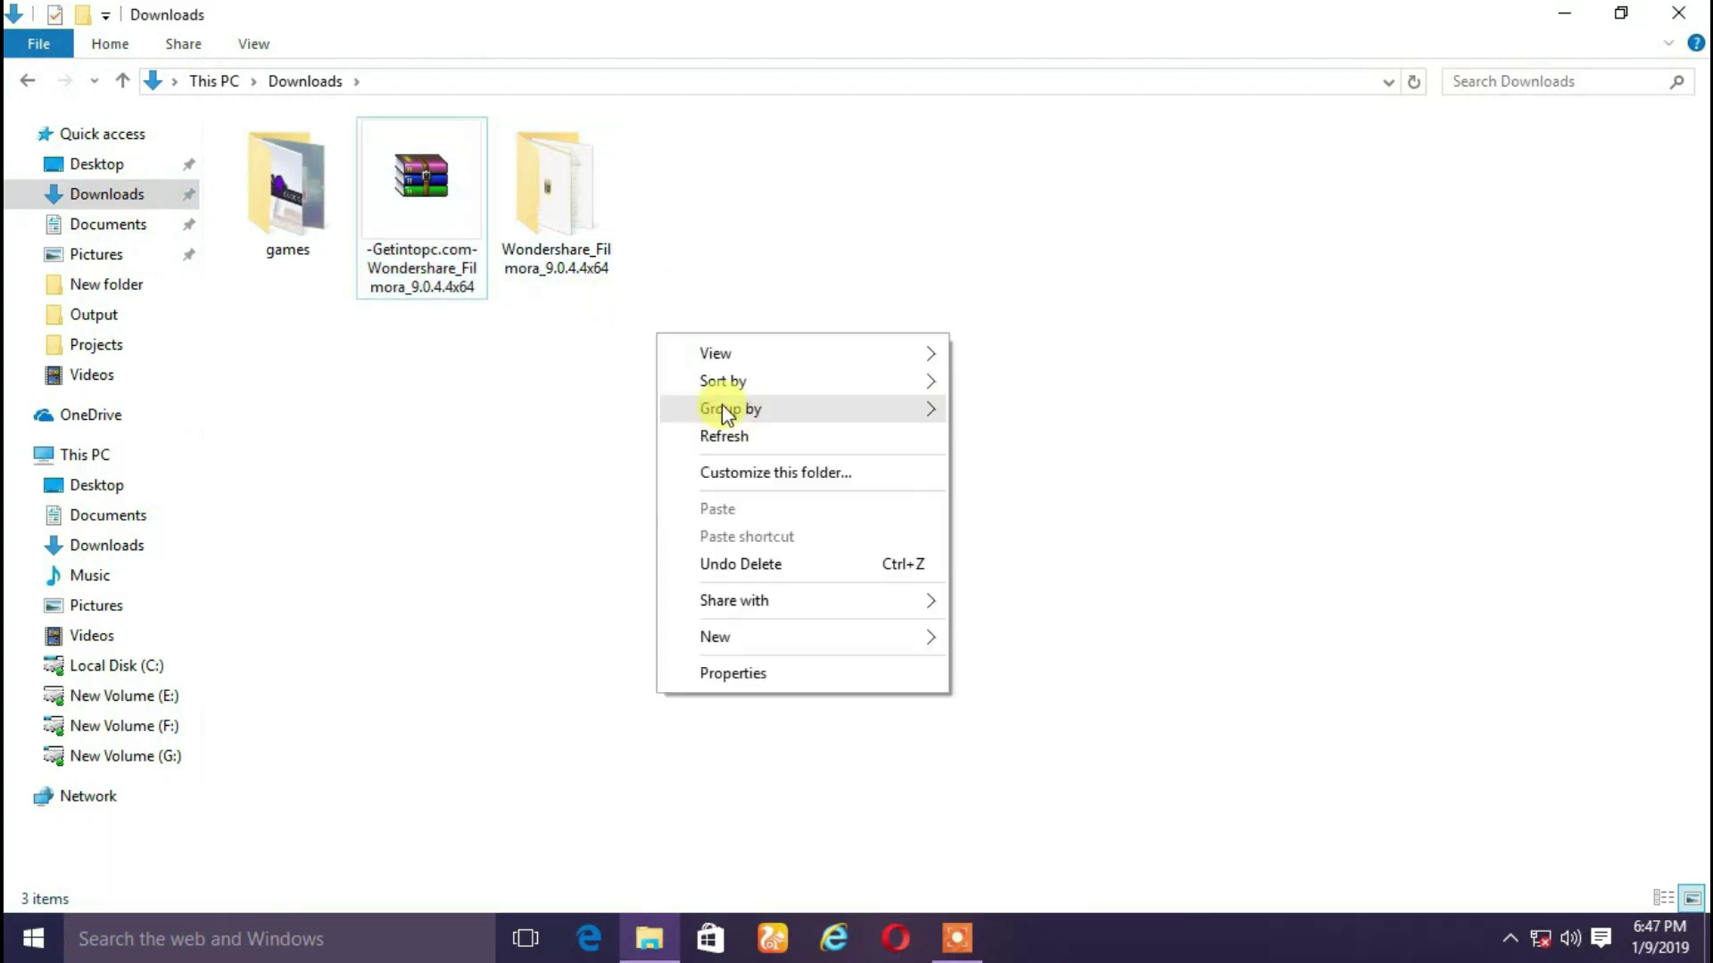
{"action": "left_click", "coordinate": [739, 437]}
{"action": "right_click", "coordinate": [740, 449]}
{"action": "left_click", "coordinate": [814, 535]}
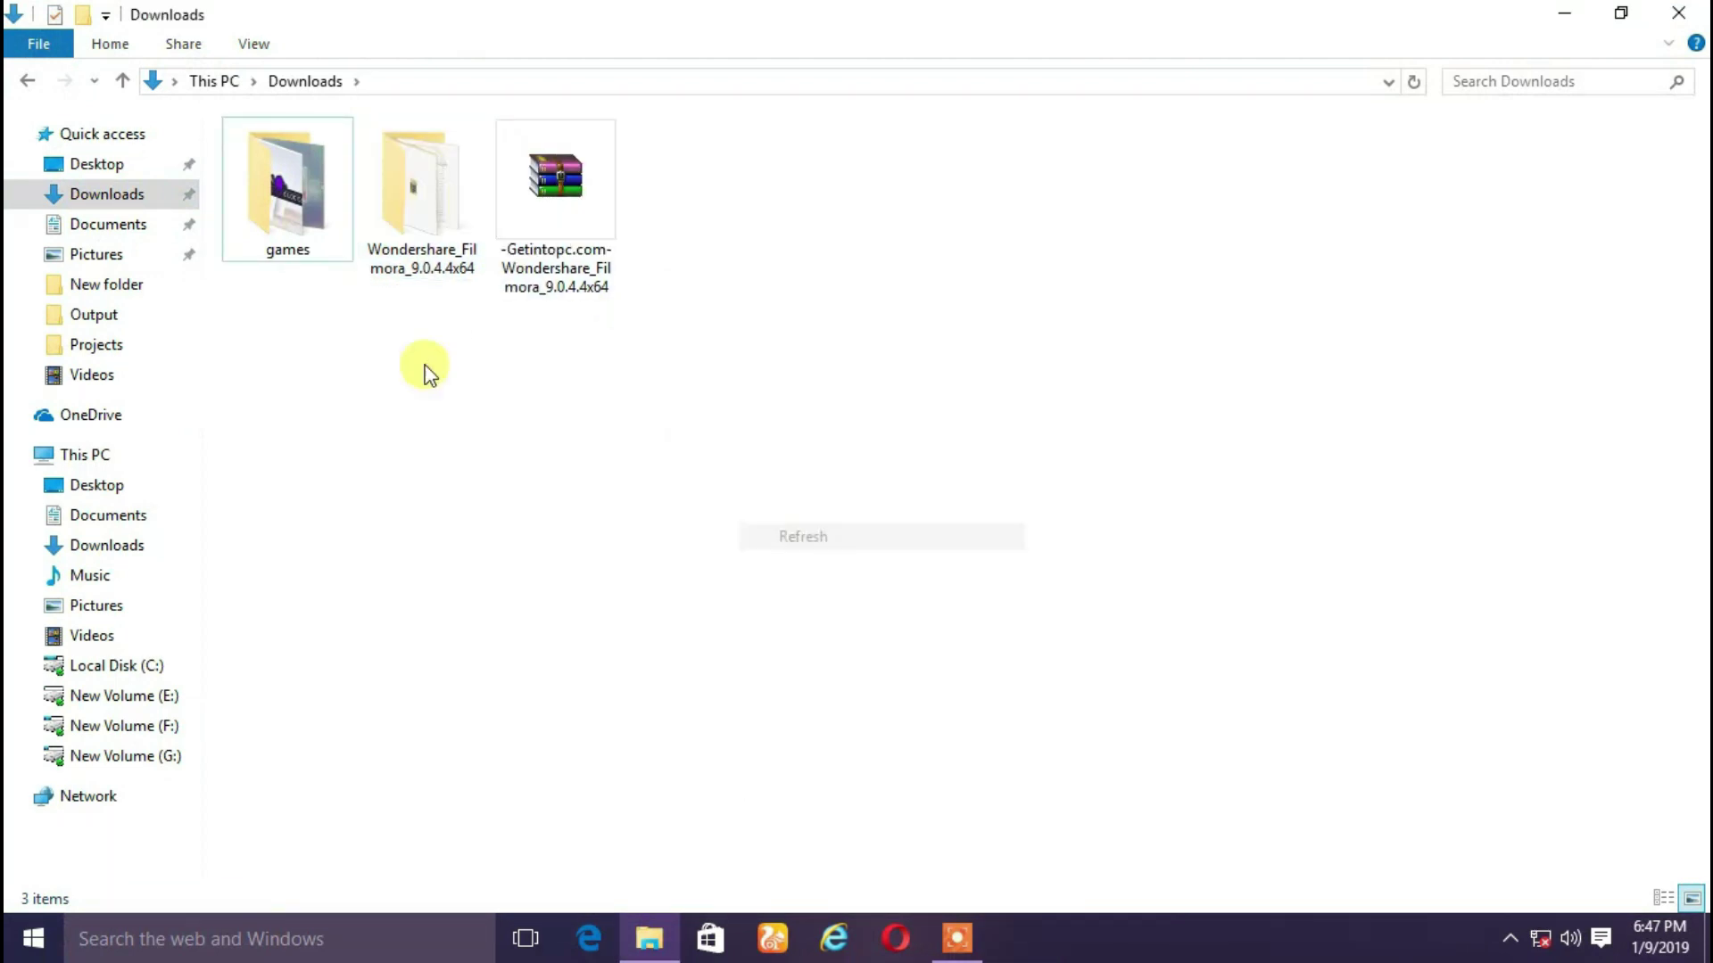
Launch the filmora_64bit_full846 installer from the extracted Wondershare_Filmora_9.0.4.4x64 folder in English and accept its license agreement
{"action": "left_click", "coordinate": [423, 258]}
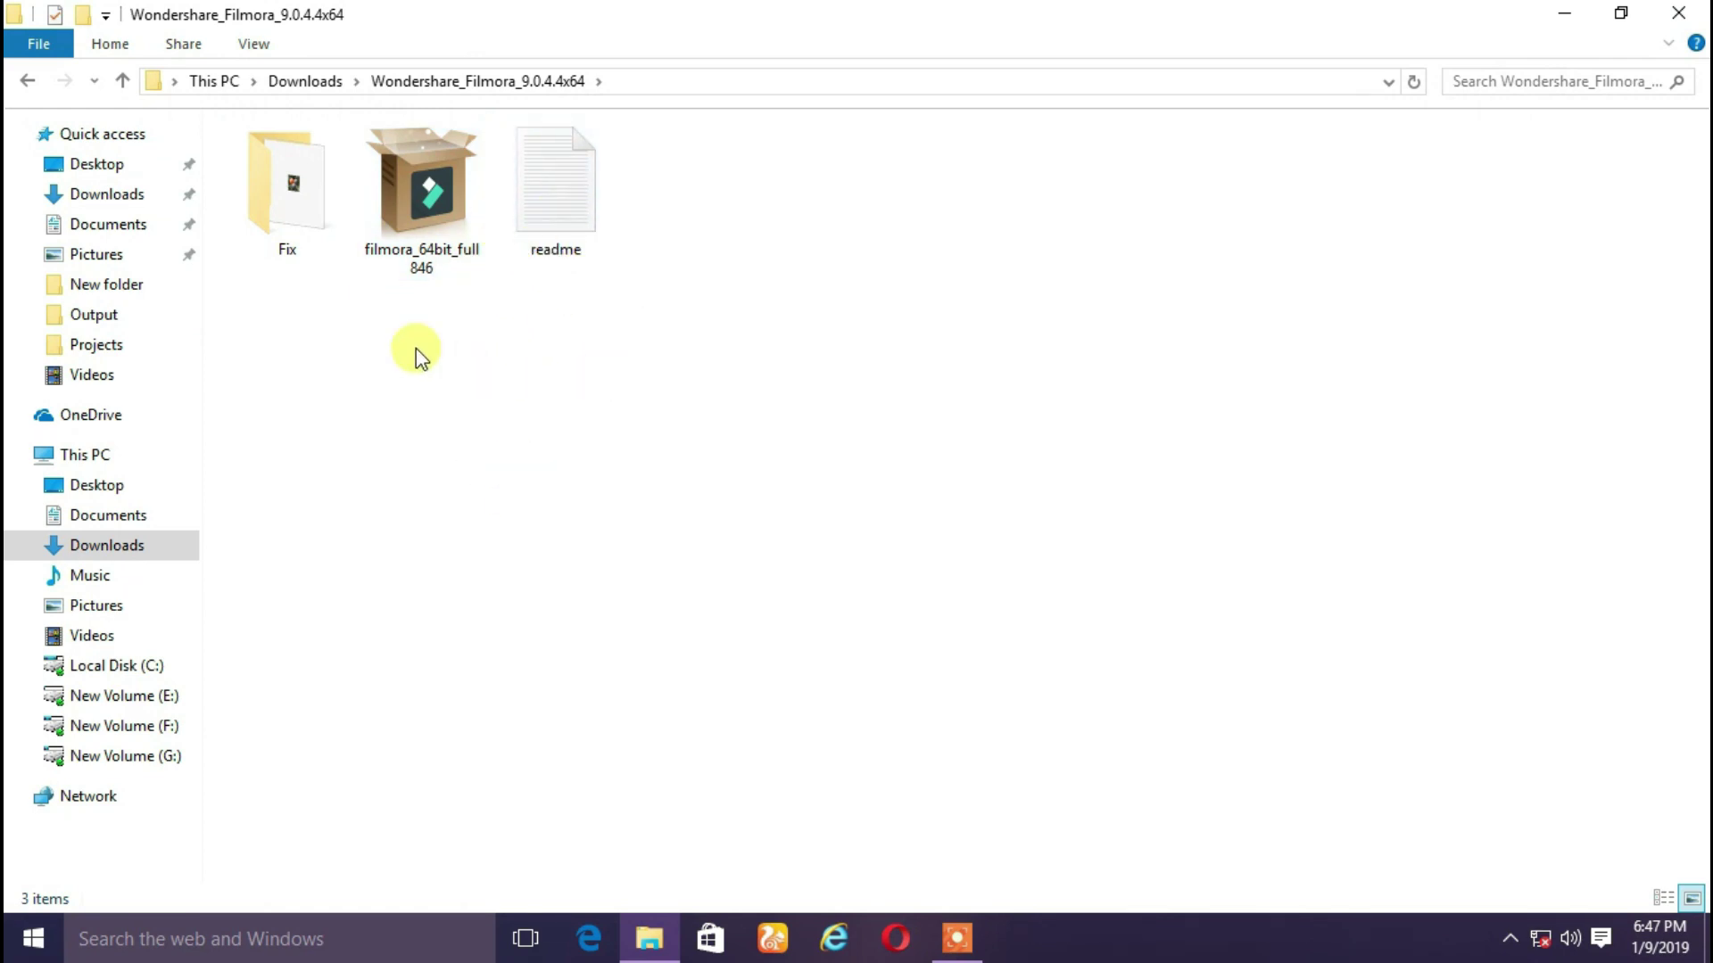
{"action": "left_click", "coordinate": [406, 254]}
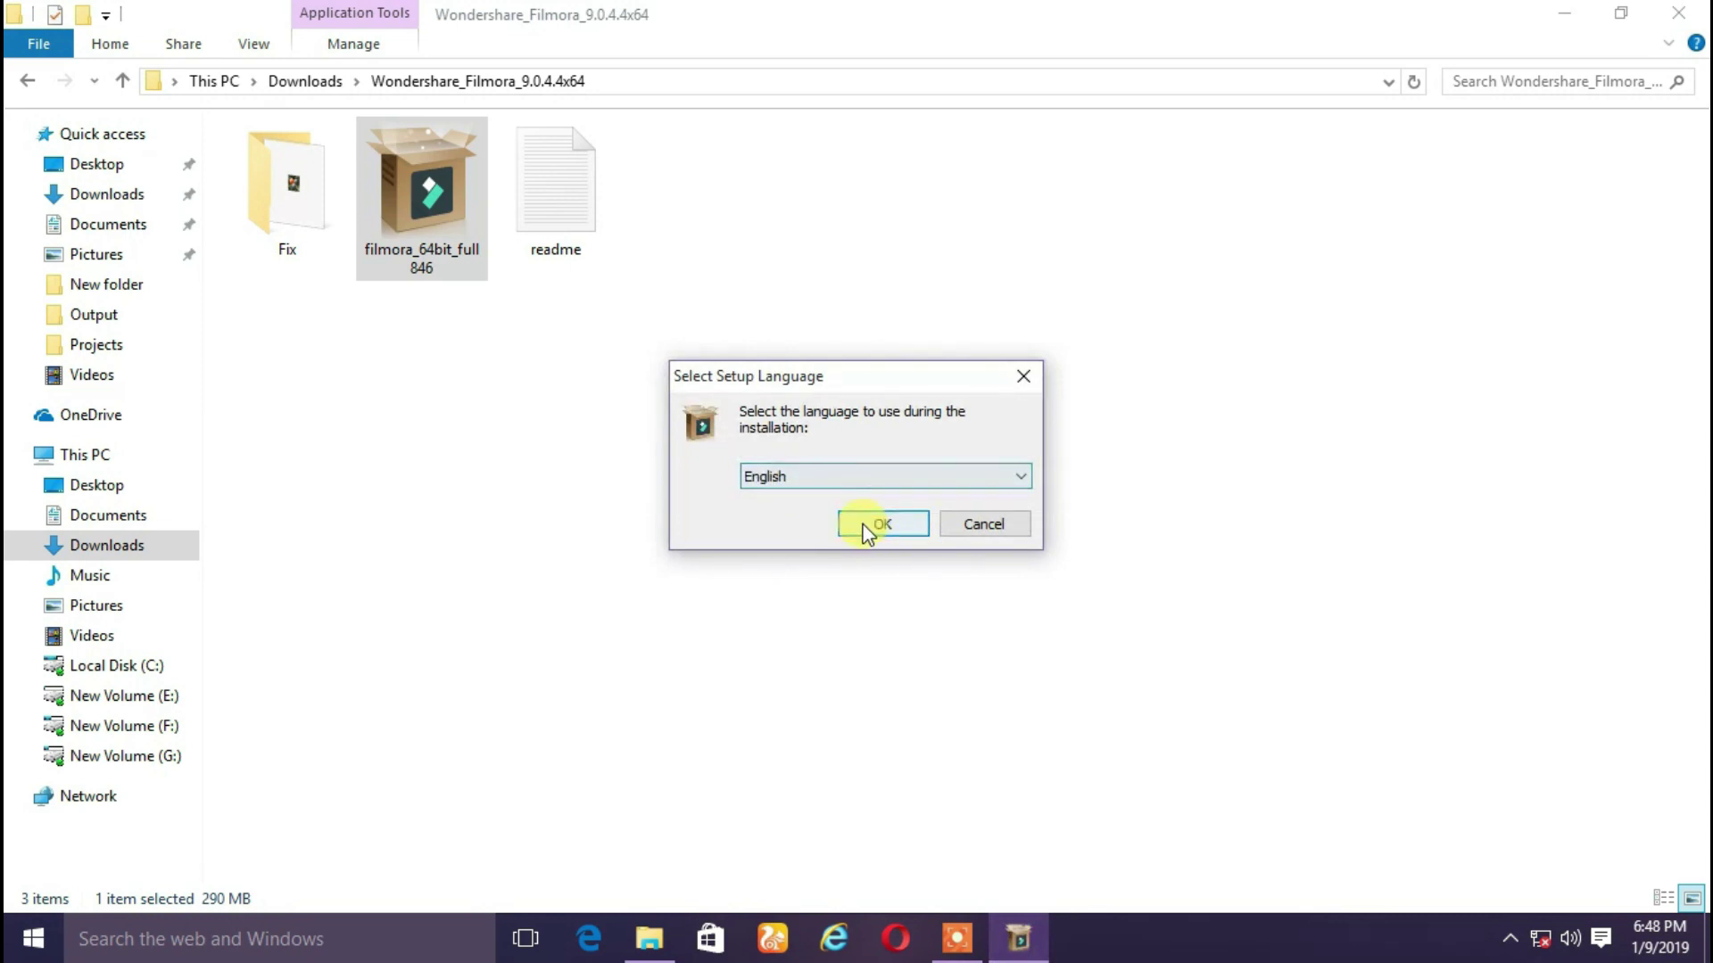
{"action": "left_click", "coordinate": [879, 524]}
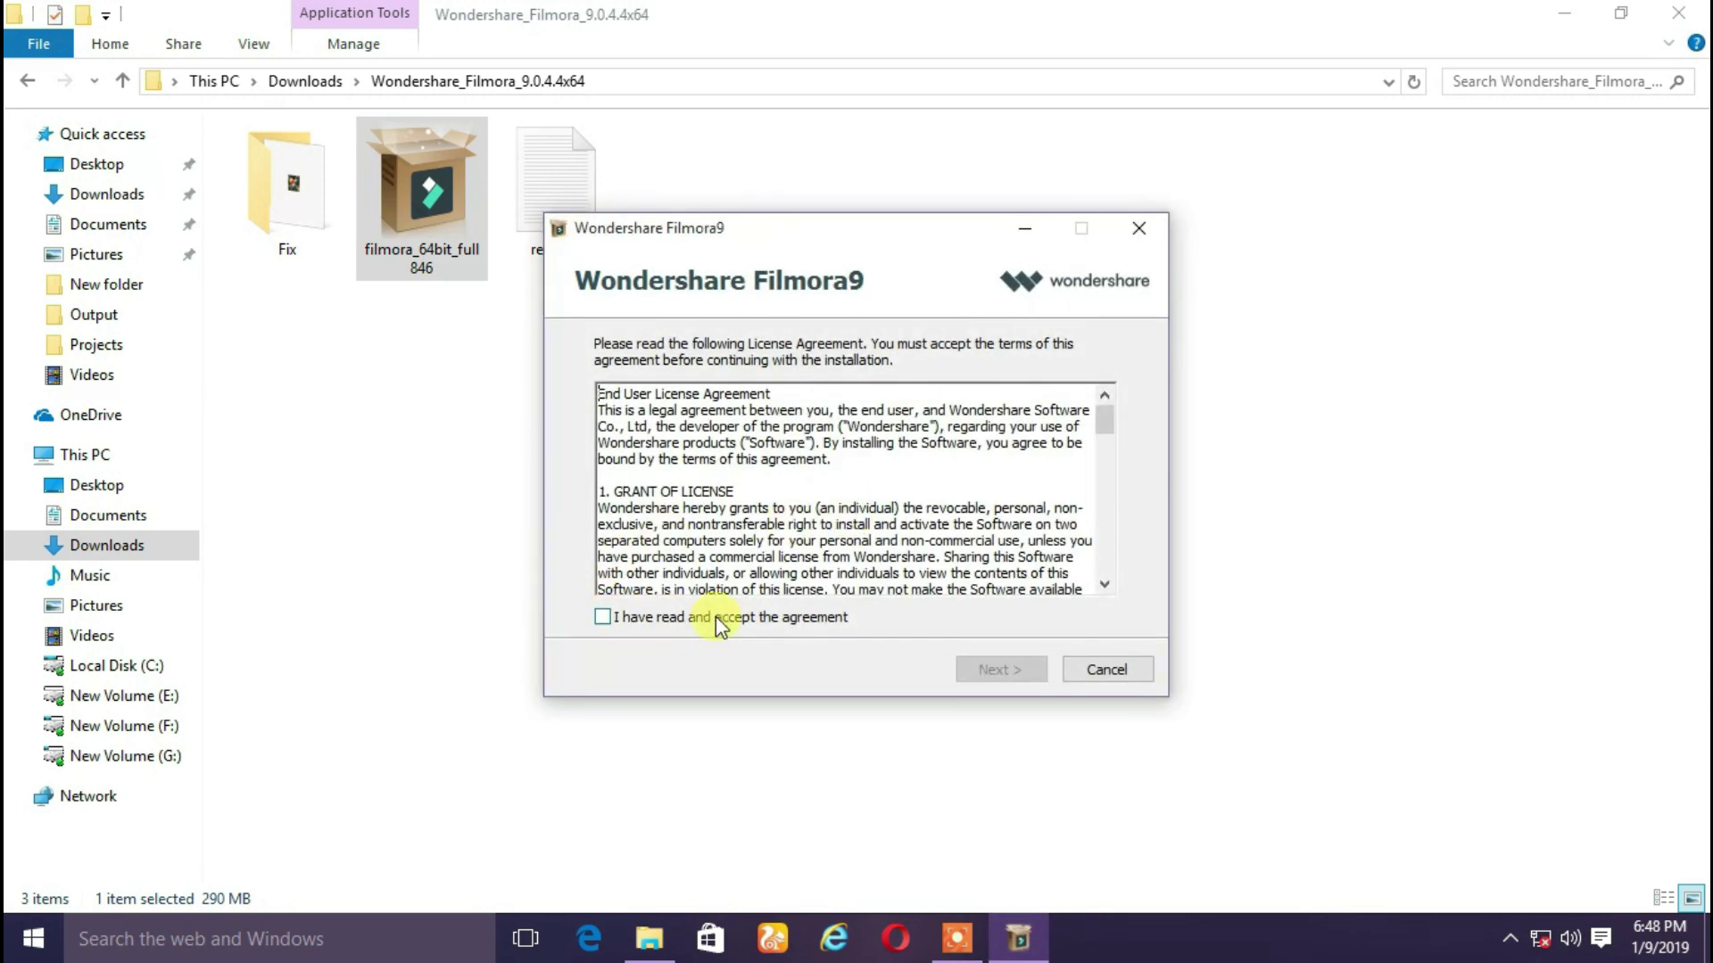
{"action": "left_click", "coordinate": [603, 619]}
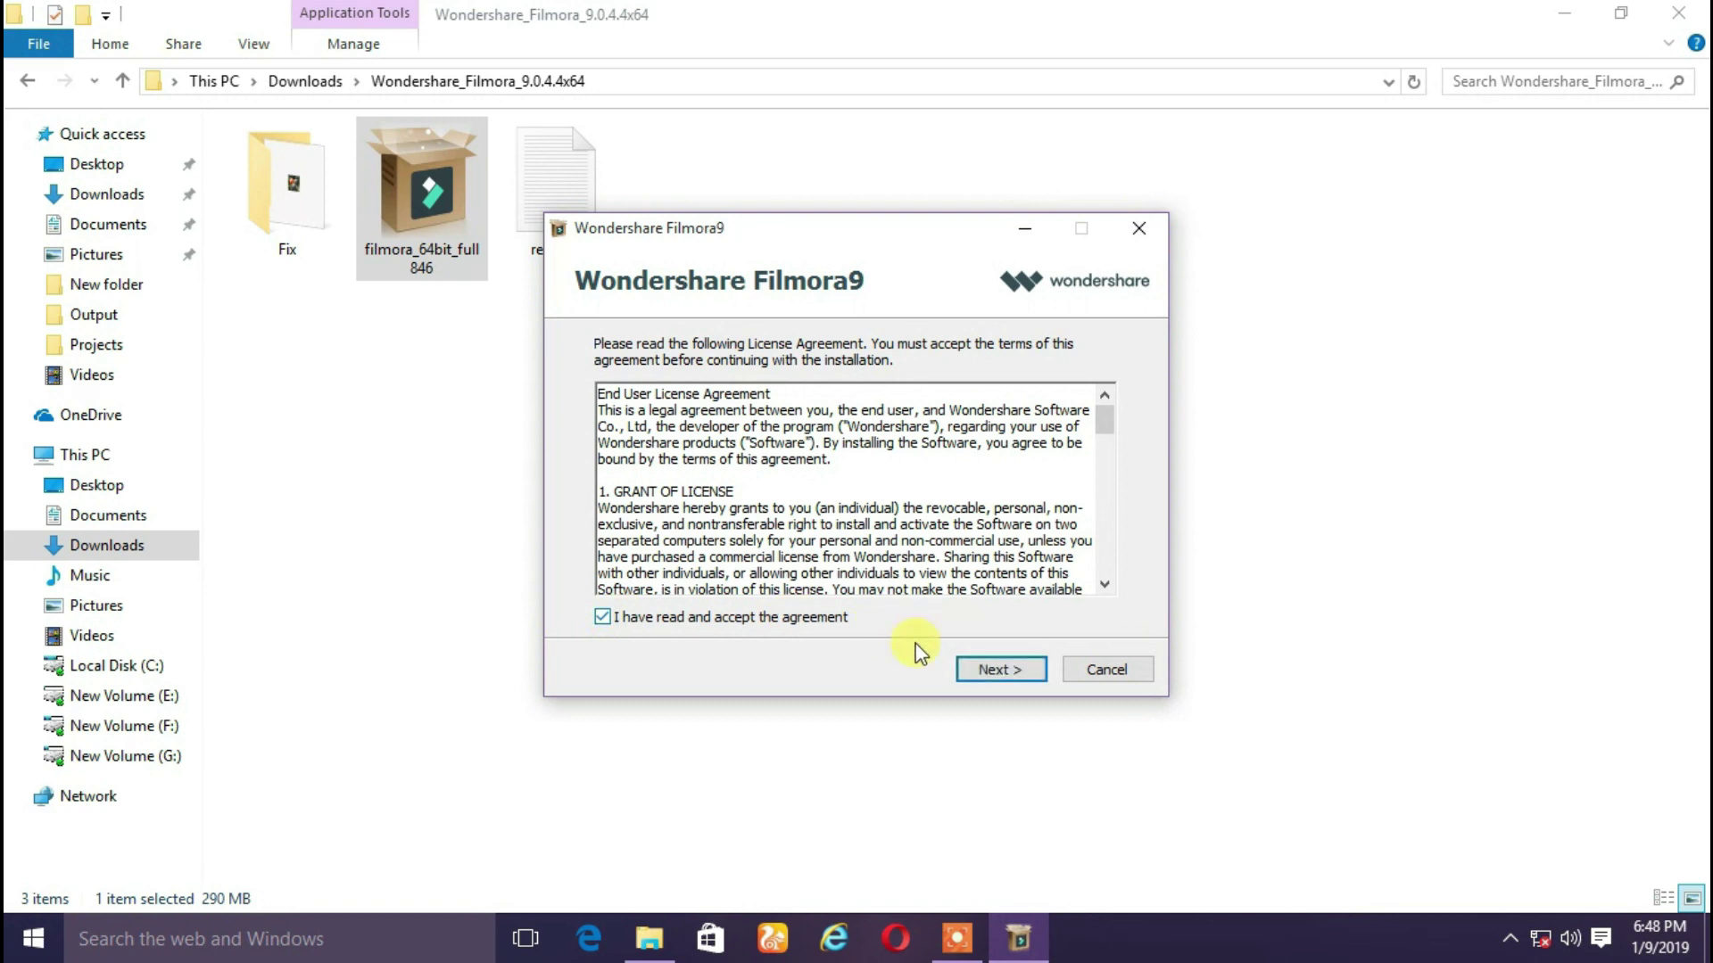
Complete the Filmora9 installation, end the Setup/Uninstall (32 bit) task in Task Manager instead of launching the program, and close the open windows
{"action": "left_click", "coordinate": [993, 671]}
{"action": "left_click", "coordinate": [1002, 669]}
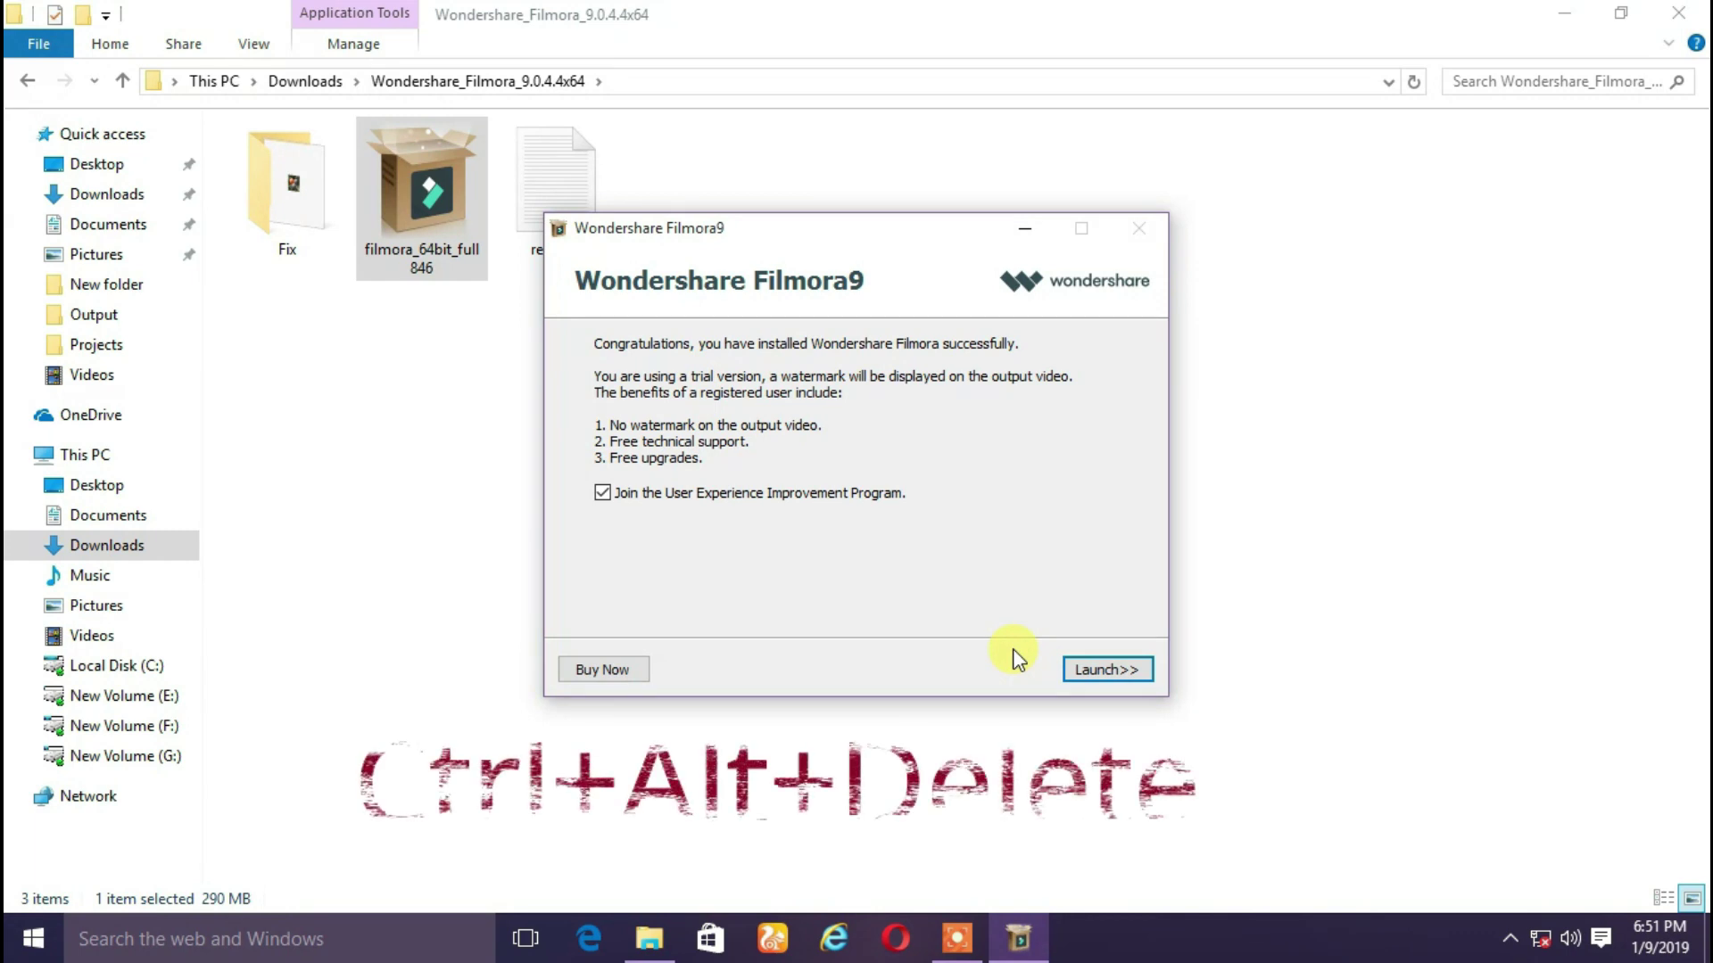
{"action": "key", "text": "ctrl+alt+Delete"}
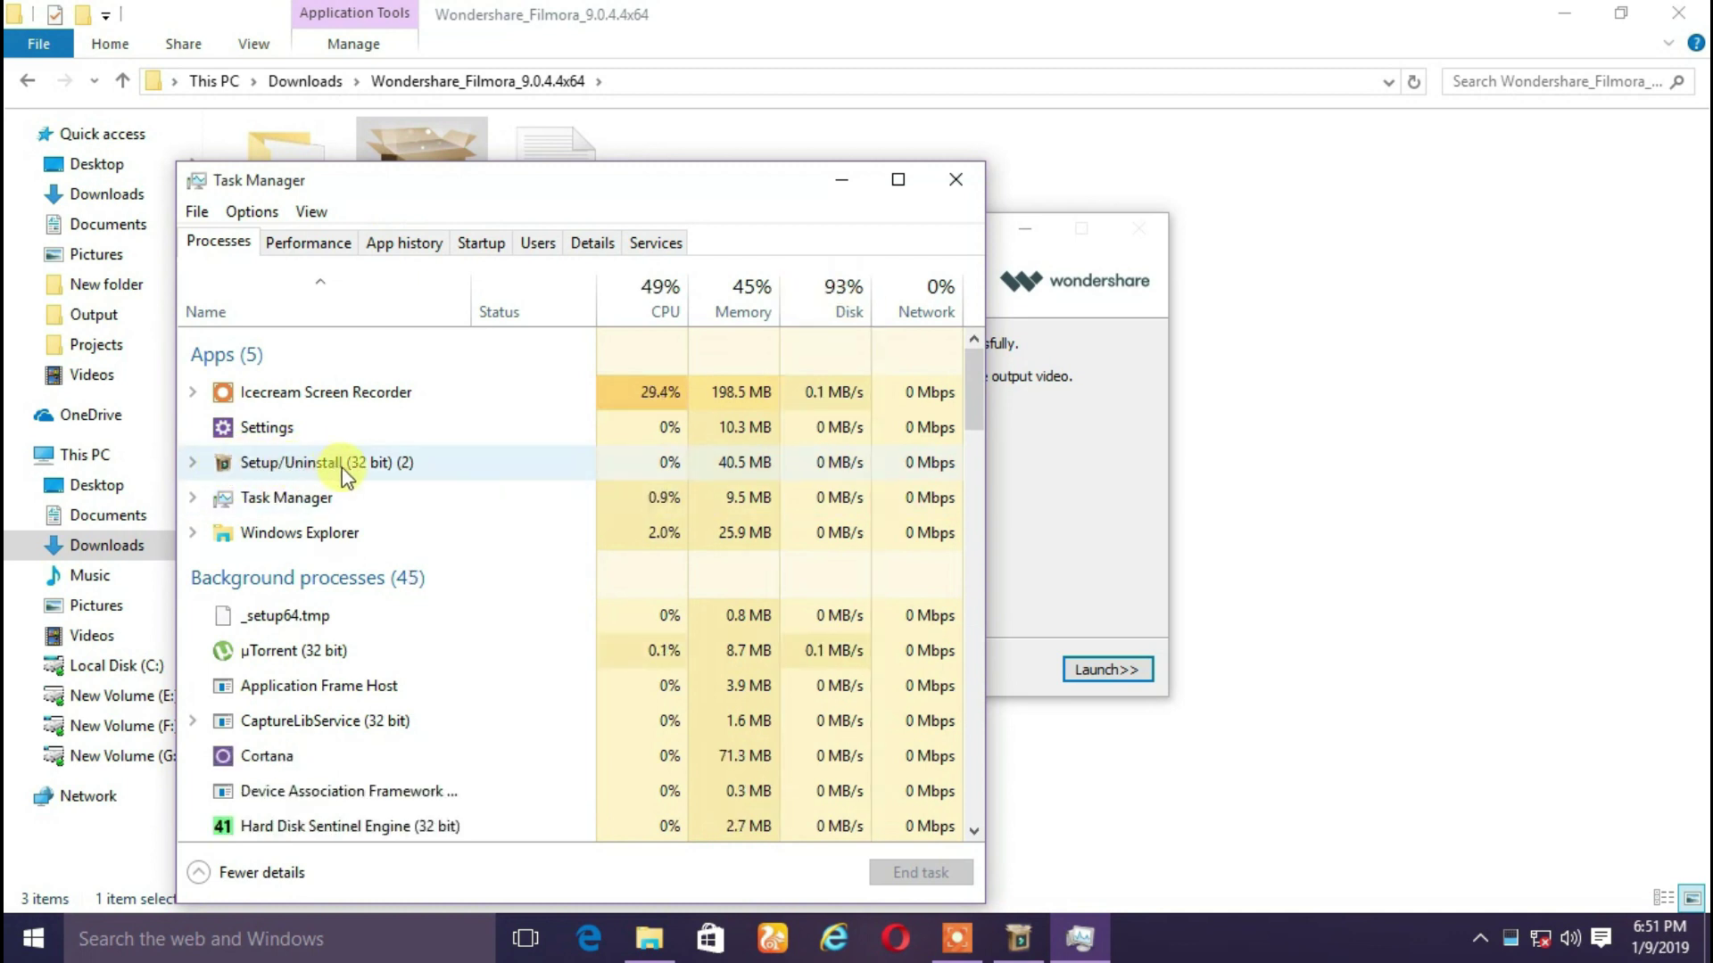
{"action": "right_click", "coordinate": [233, 463]}
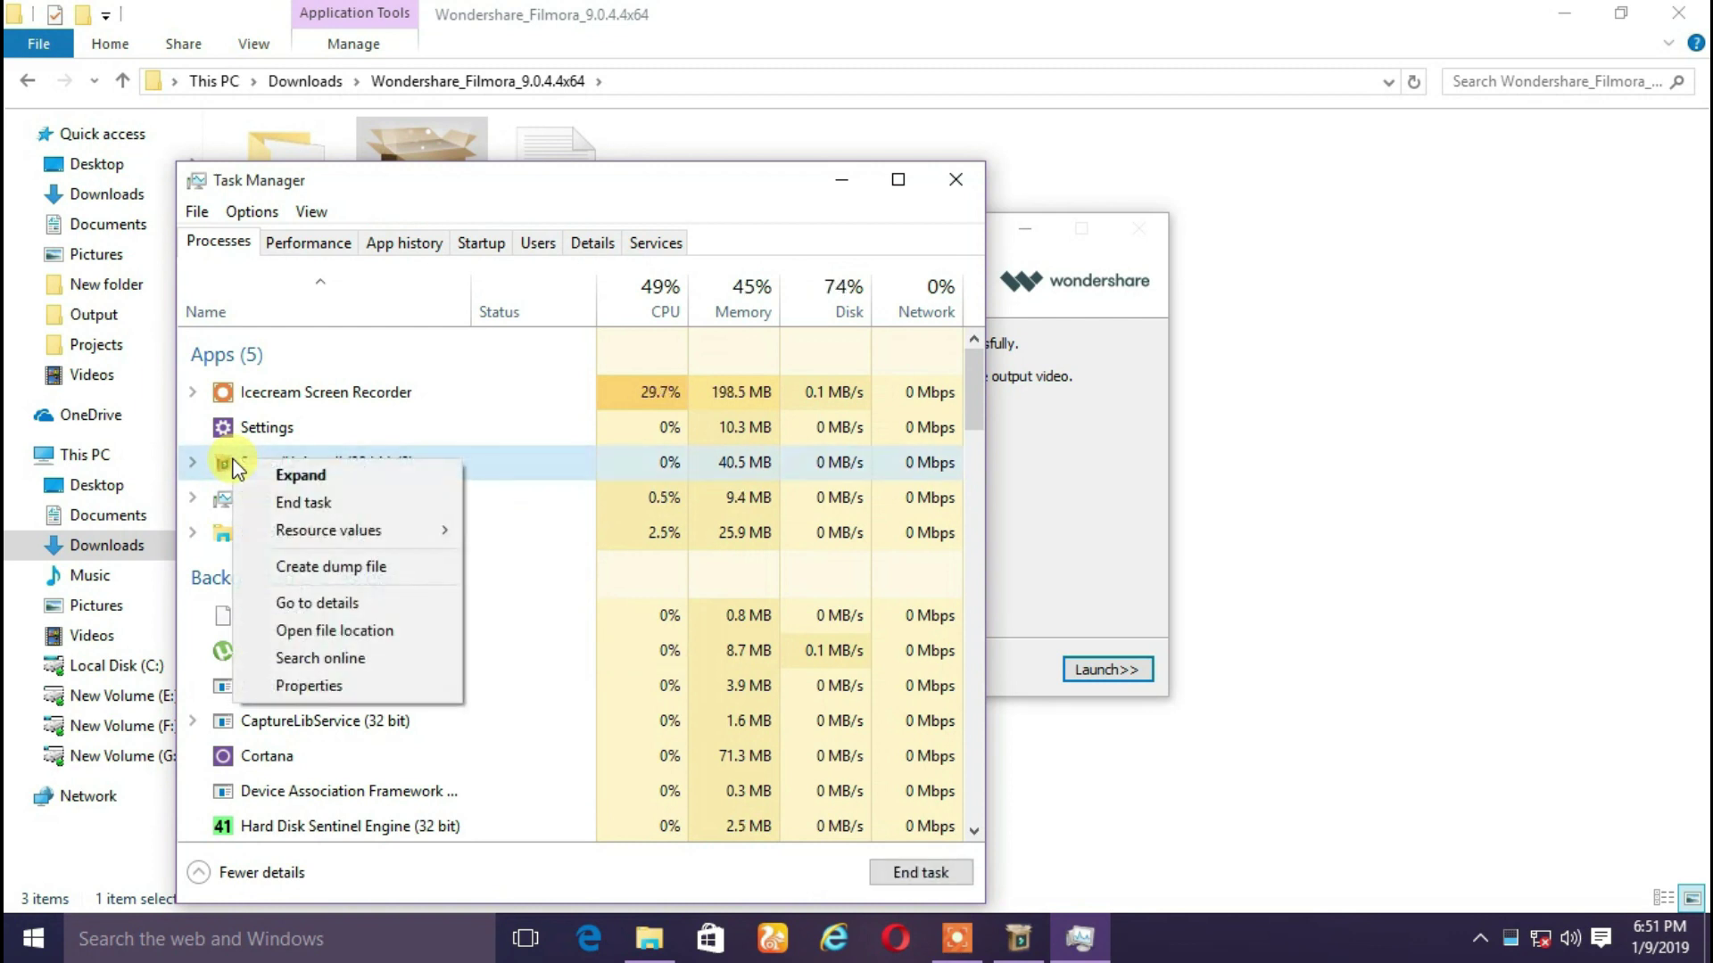
{"action": "left_click", "coordinate": [302, 502]}
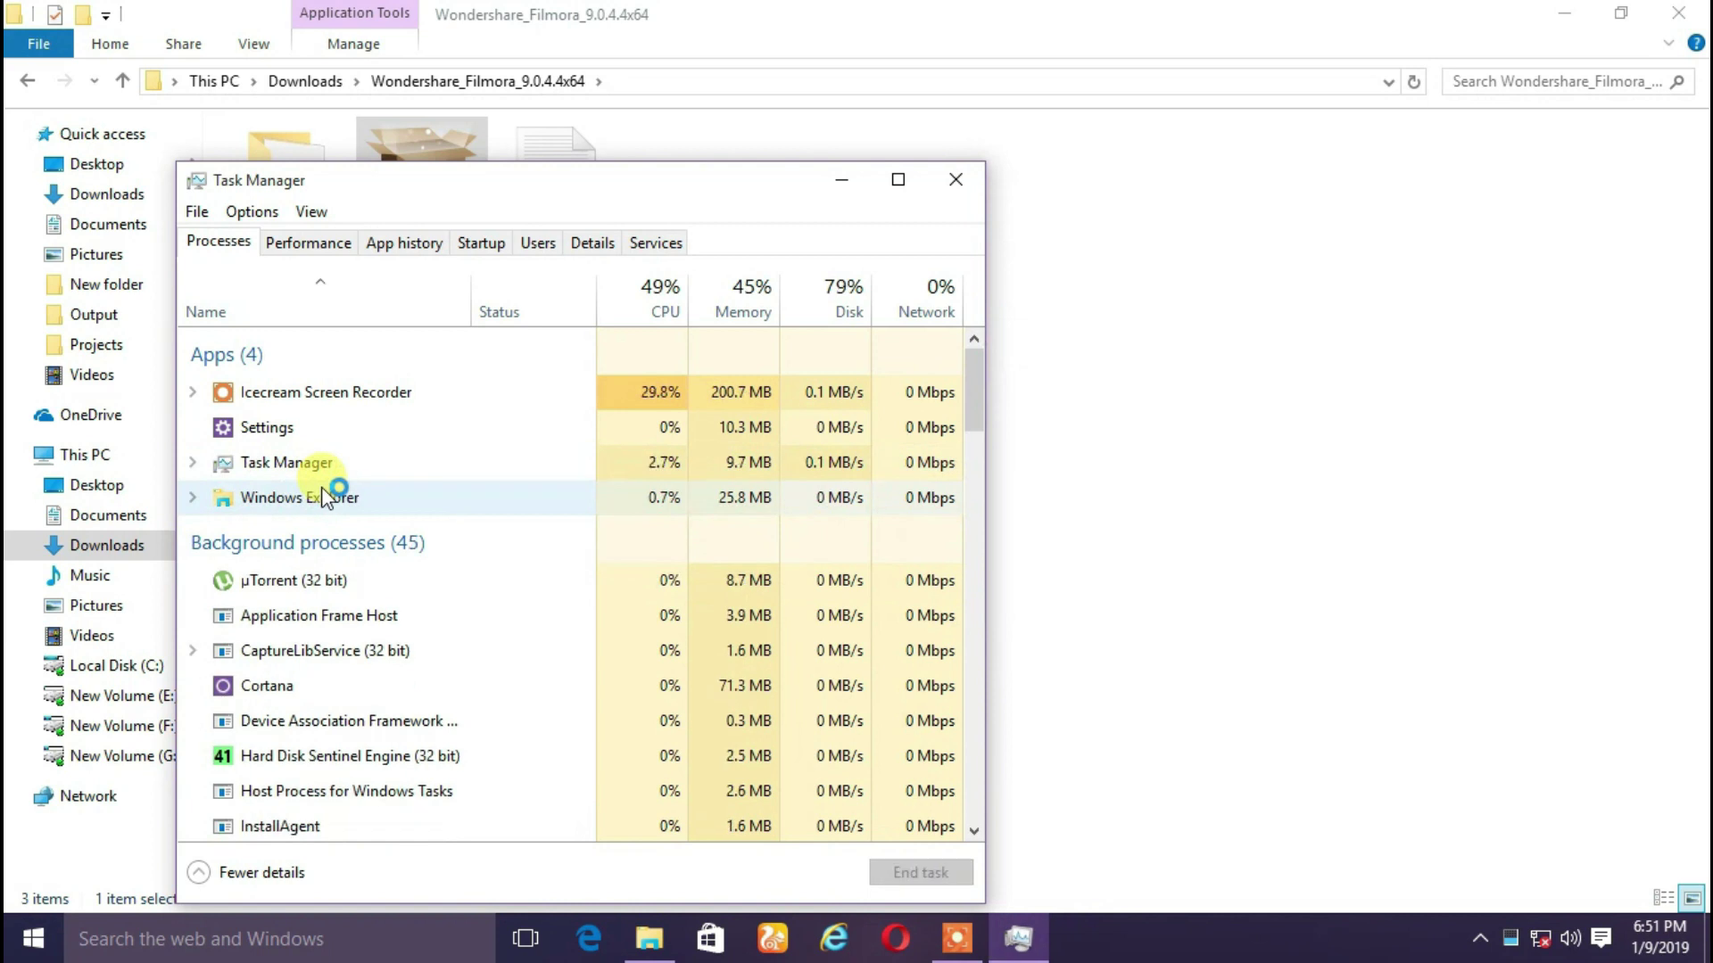
{"action": "left_click", "coordinate": [955, 179]}
{"action": "left_click", "coordinate": [1678, 13]}
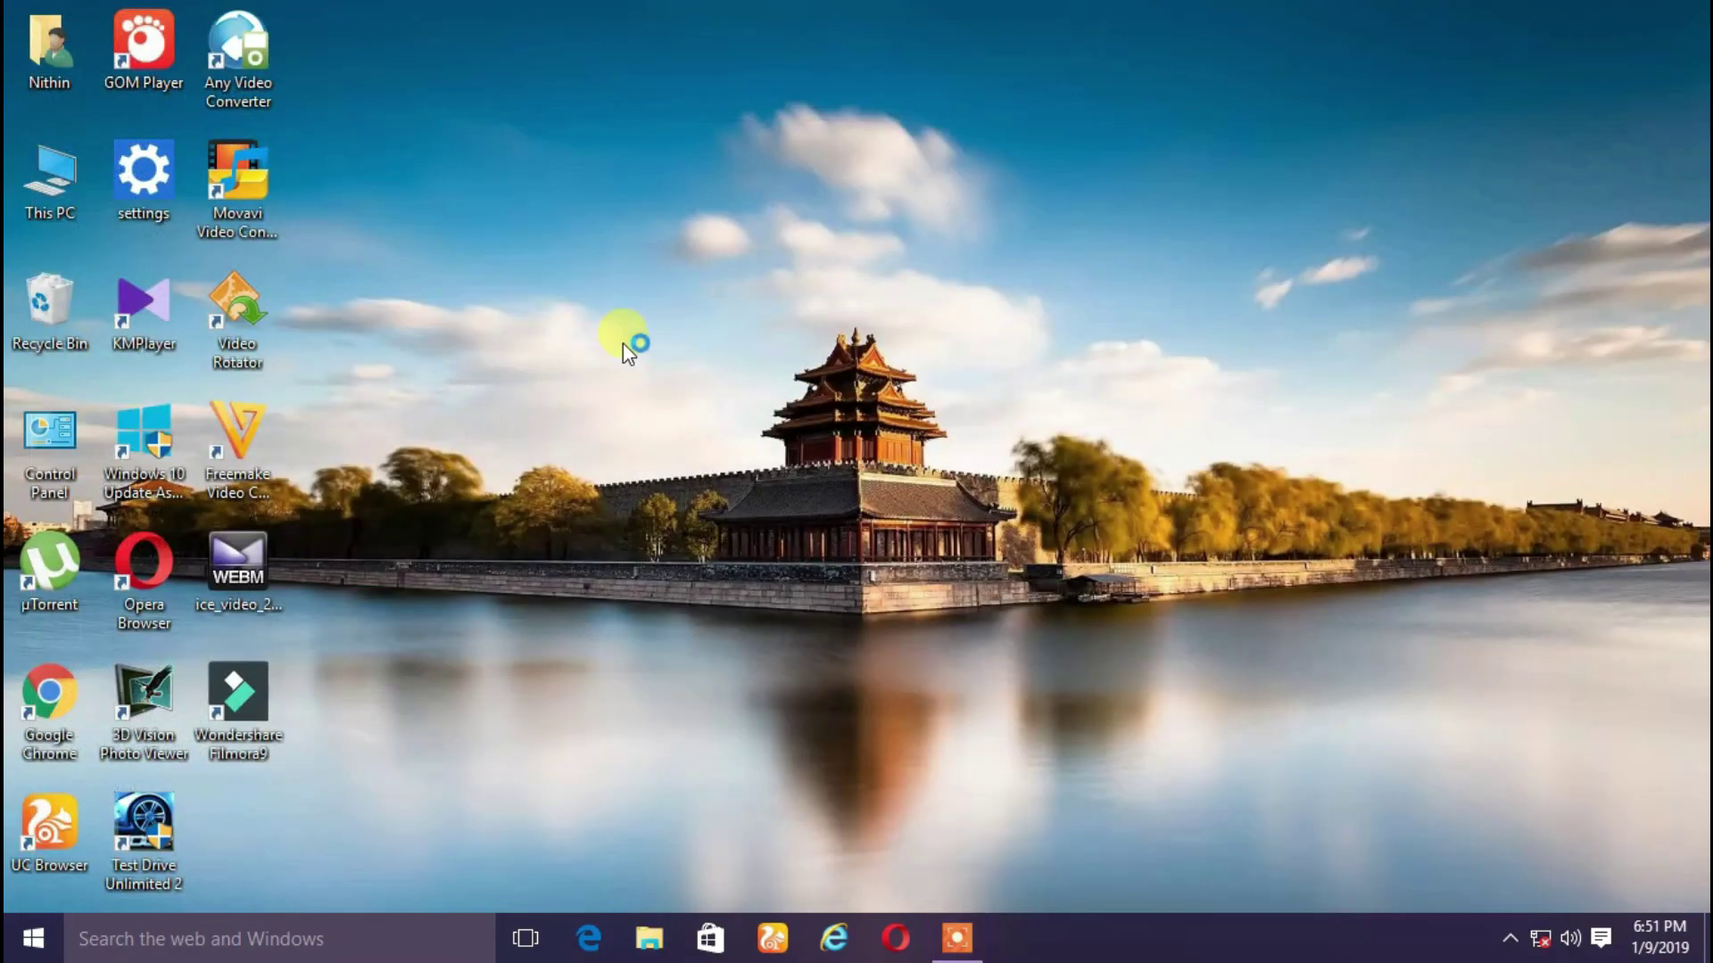
Open the readme file from the Wondershare_Filmora_9.0.4.4x64 folder in Downloads and minimize it
{"action": "right_click", "coordinate": [670, 385]}
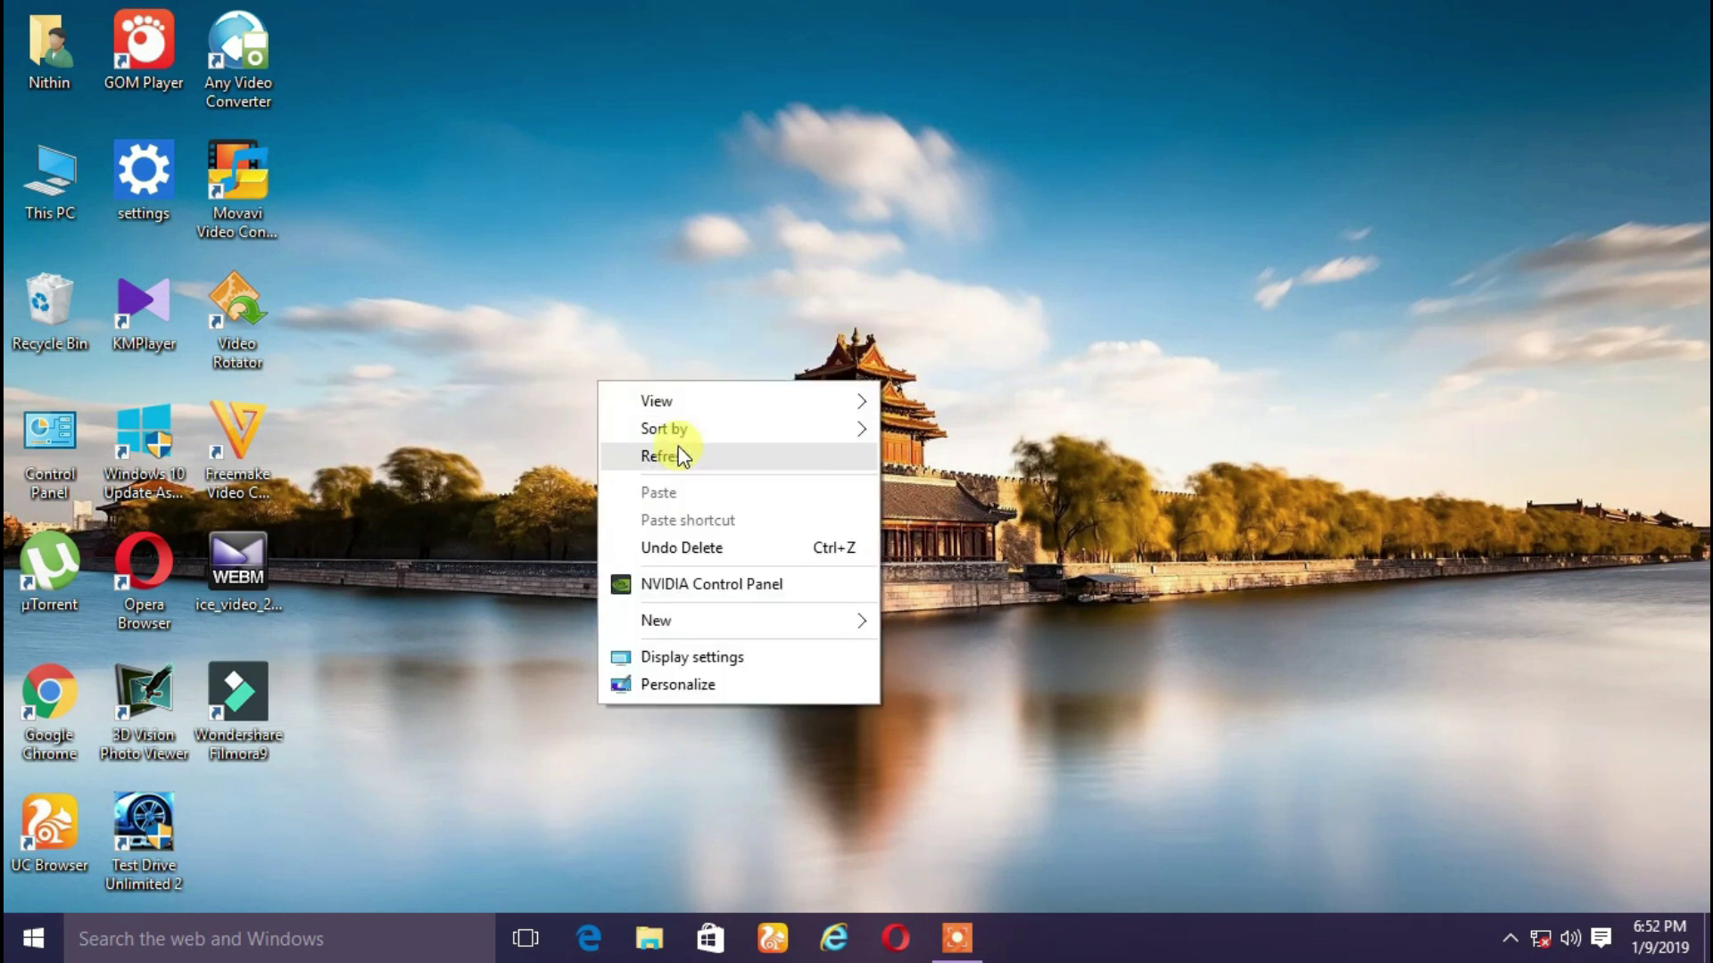
{"action": "left_click", "coordinate": [680, 451]}
{"action": "double_click", "coordinate": [68, 198]}
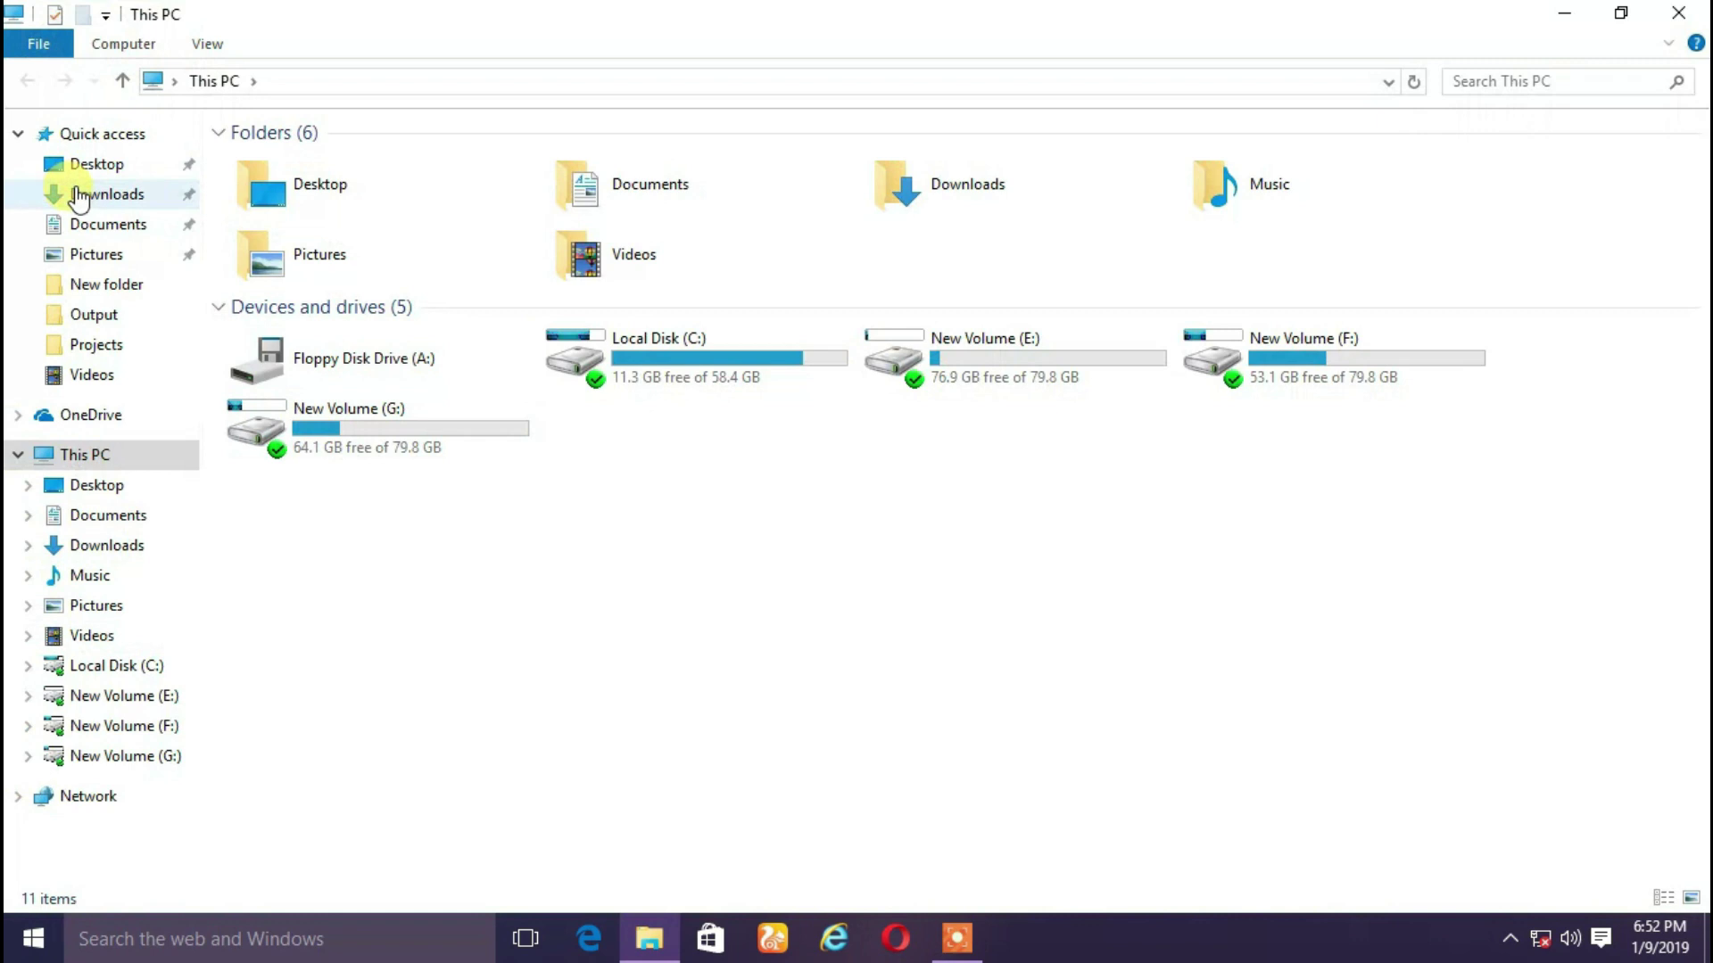
{"action": "left_click", "coordinate": [80, 193]}
{"action": "double_click", "coordinate": [422, 252]}
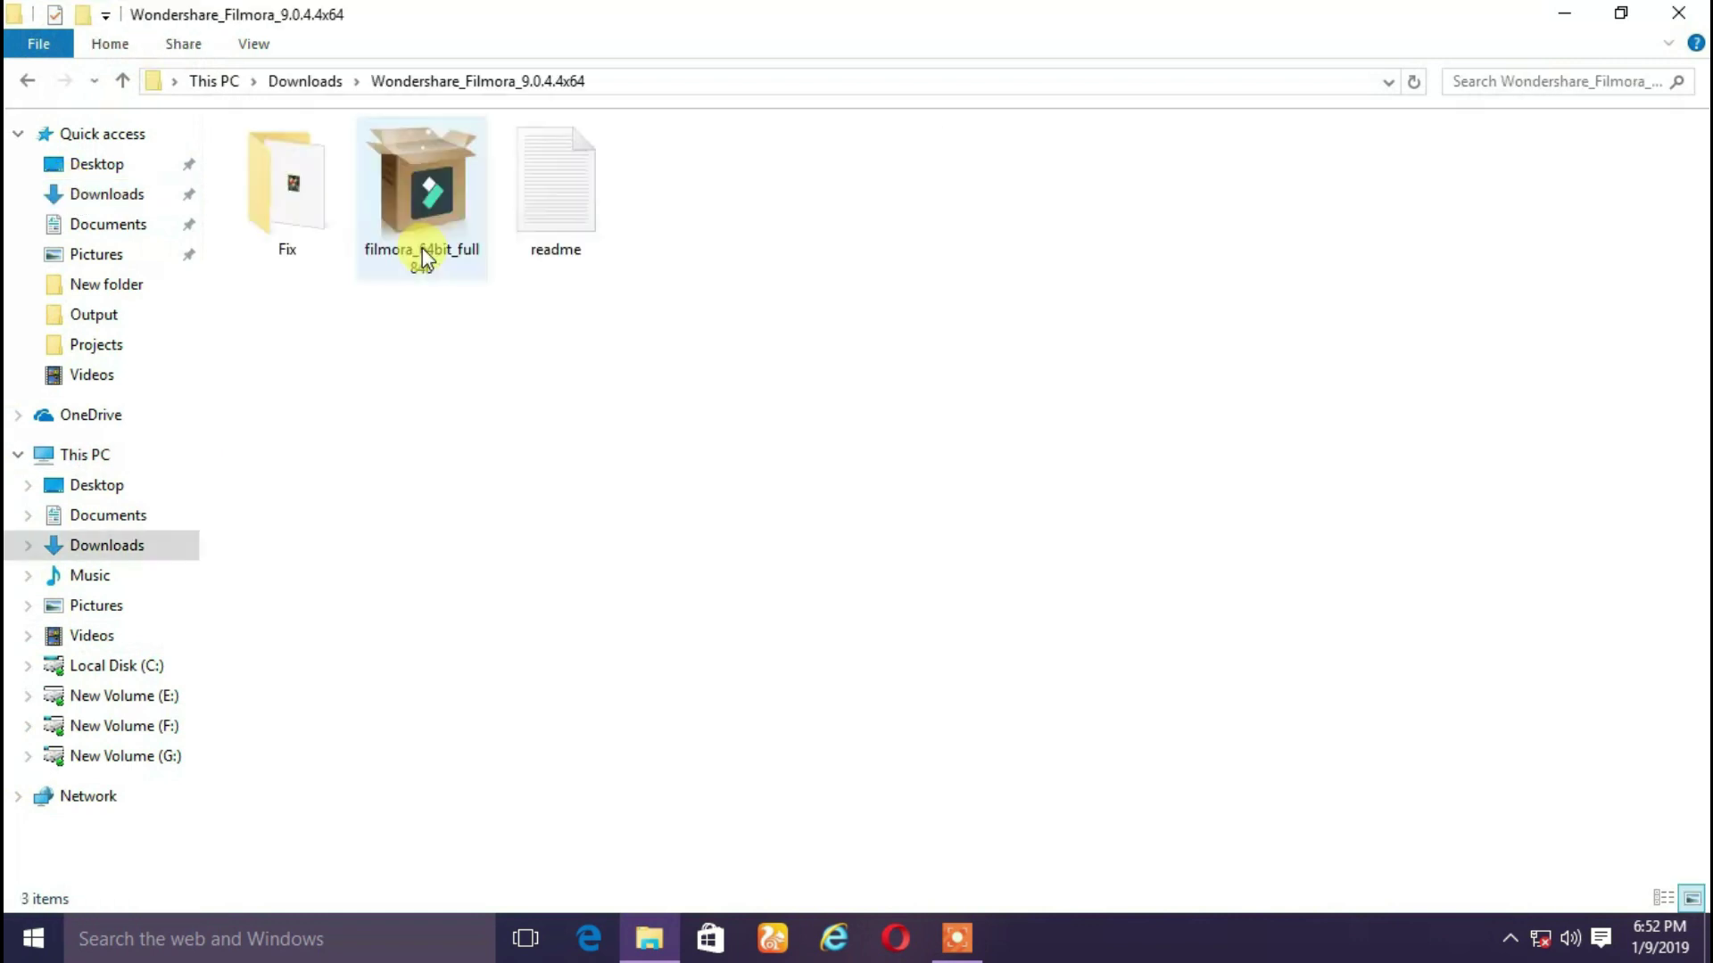
{"action": "double_click", "coordinate": [566, 250]}
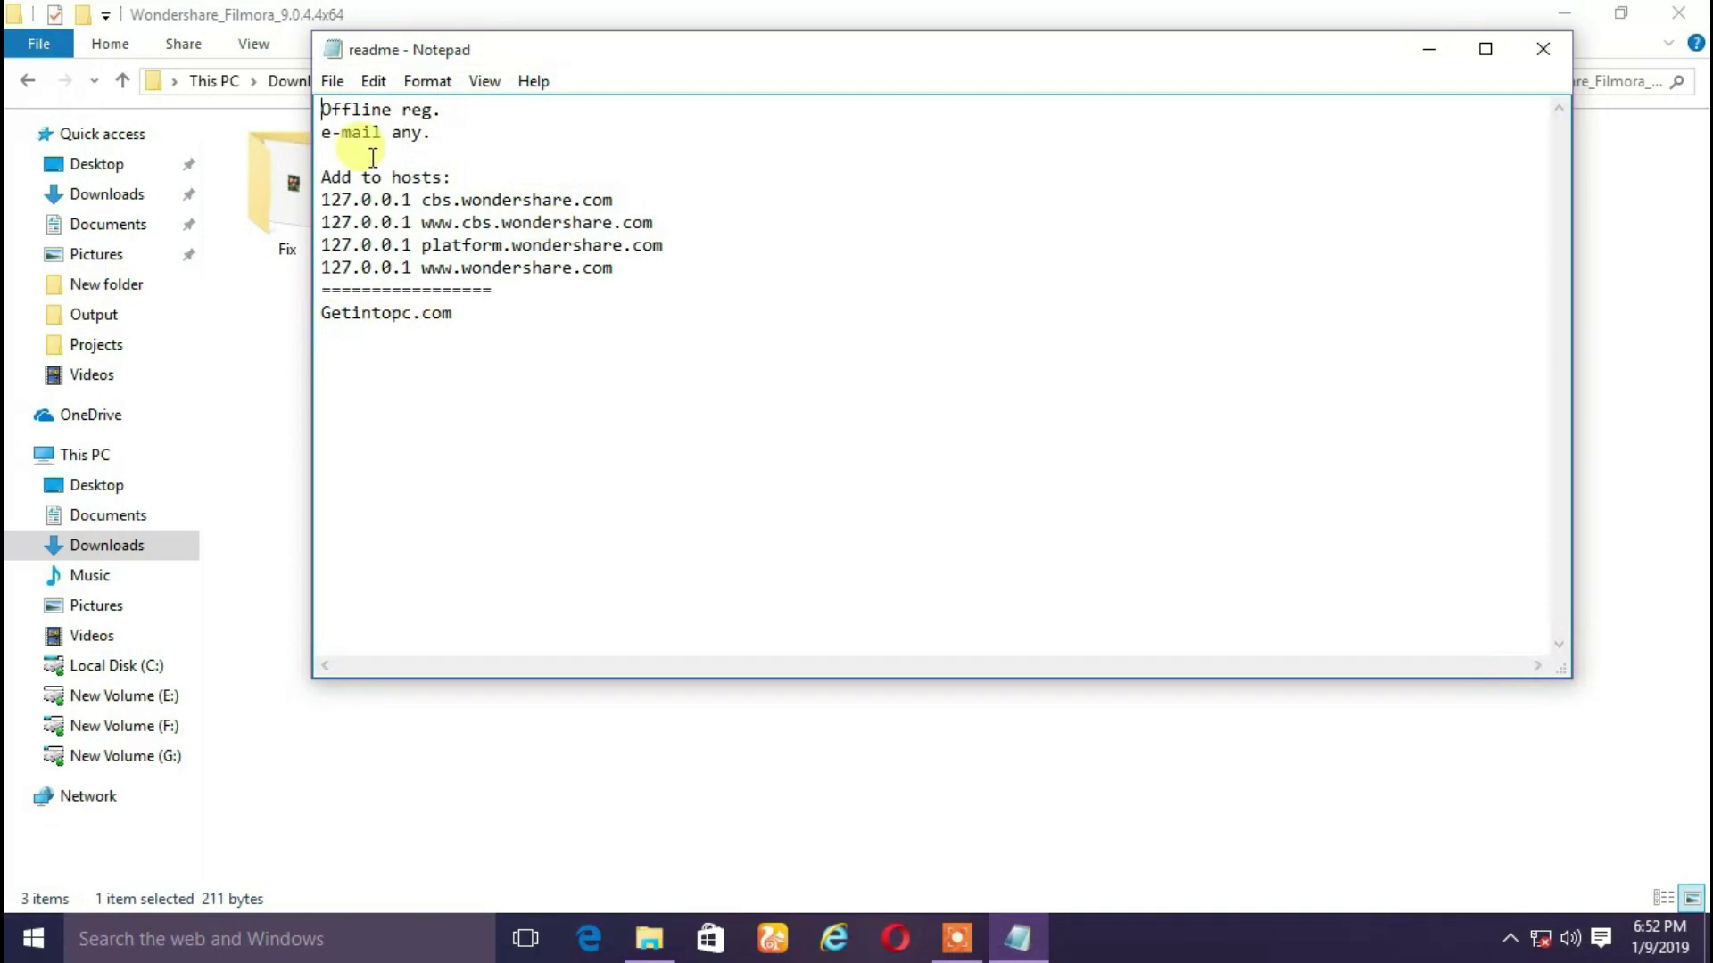
{"action": "left_click", "coordinate": [1429, 49]}
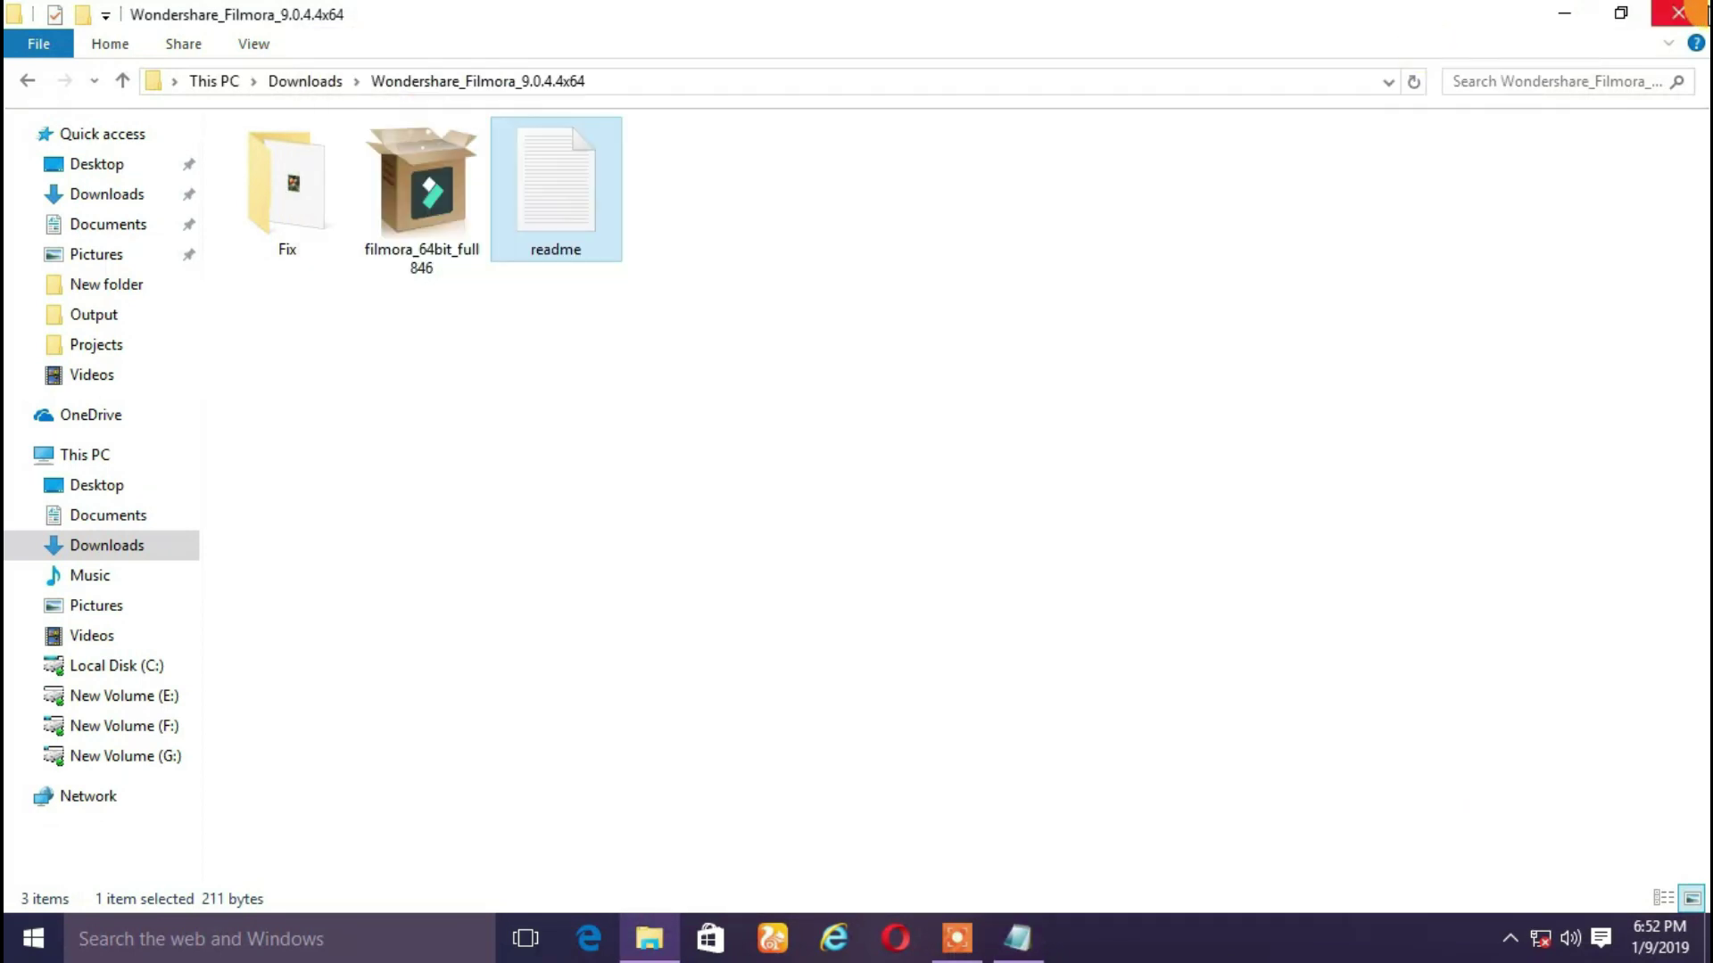
Close the Wondershare_Filmora_9.0.4.4x64 folder window and refresh the desktop three times
{"action": "left_click", "coordinate": [1706, 13]}
{"action": "right_click", "coordinate": [496, 230]}
{"action": "left_click", "coordinate": [552, 295]}
{"action": "right_click", "coordinate": [550, 293]}
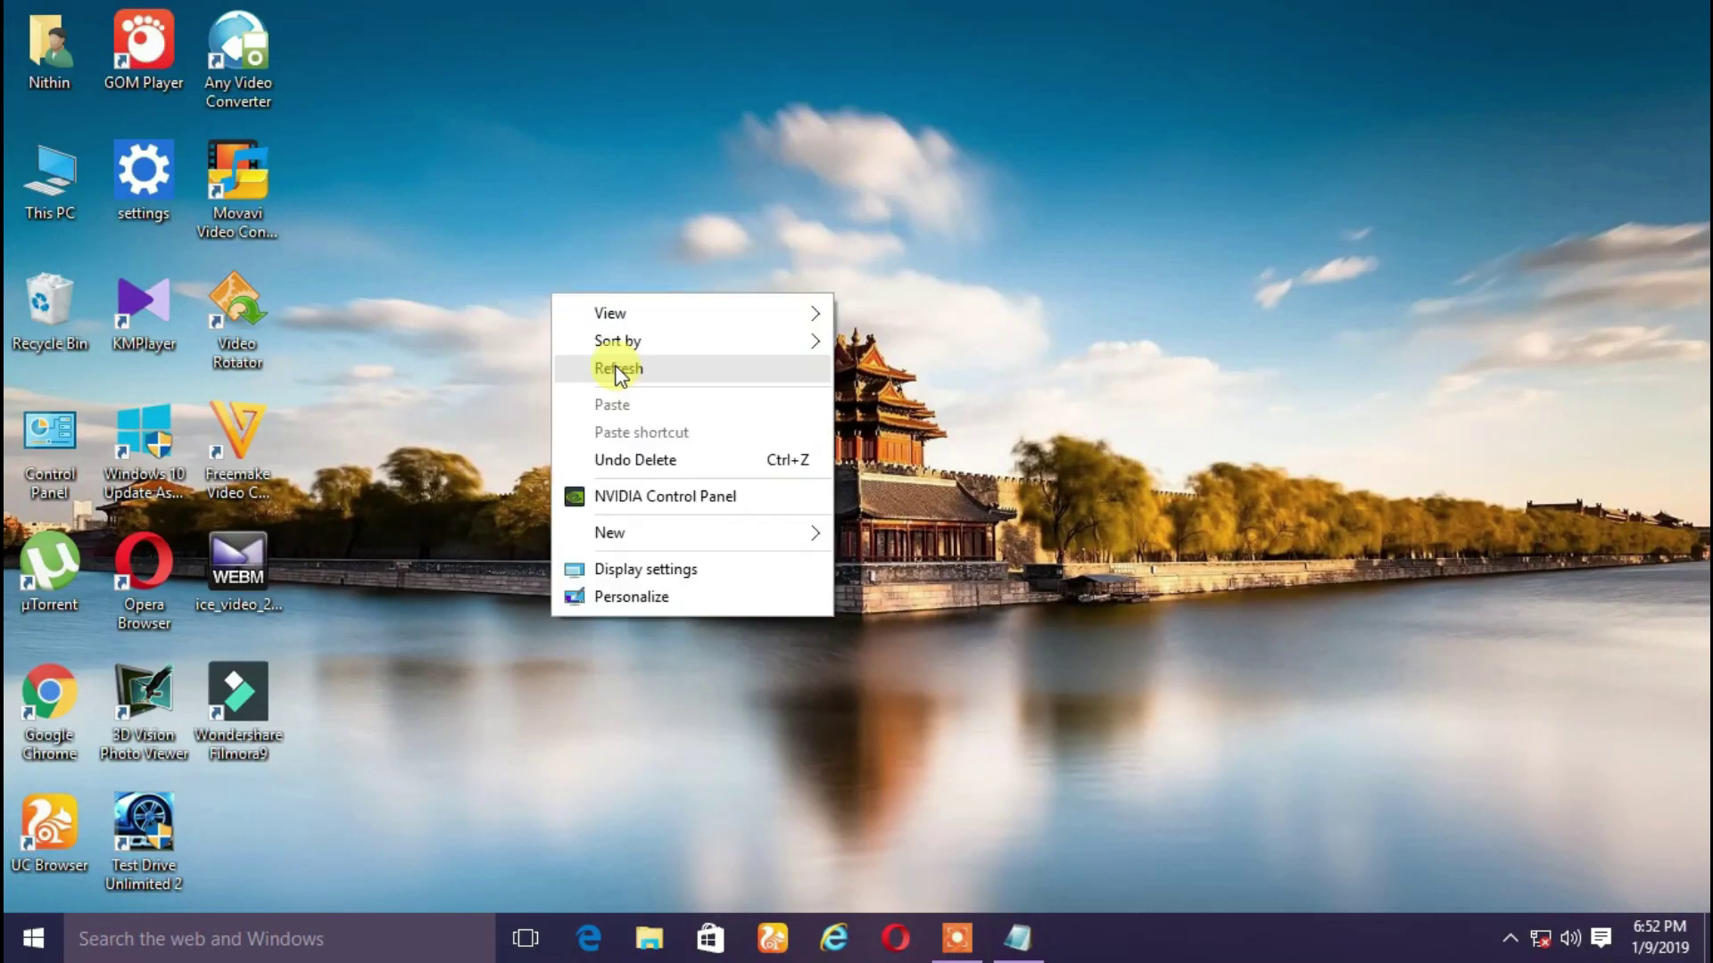
{"action": "left_click", "coordinate": [612, 367]}
{"action": "right_click", "coordinate": [614, 365]}
{"action": "left_click", "coordinate": [678, 437]}
Open the folder C:\Windows\System32\drivers\etc
{"action": "double_click", "coordinate": [40, 192]}
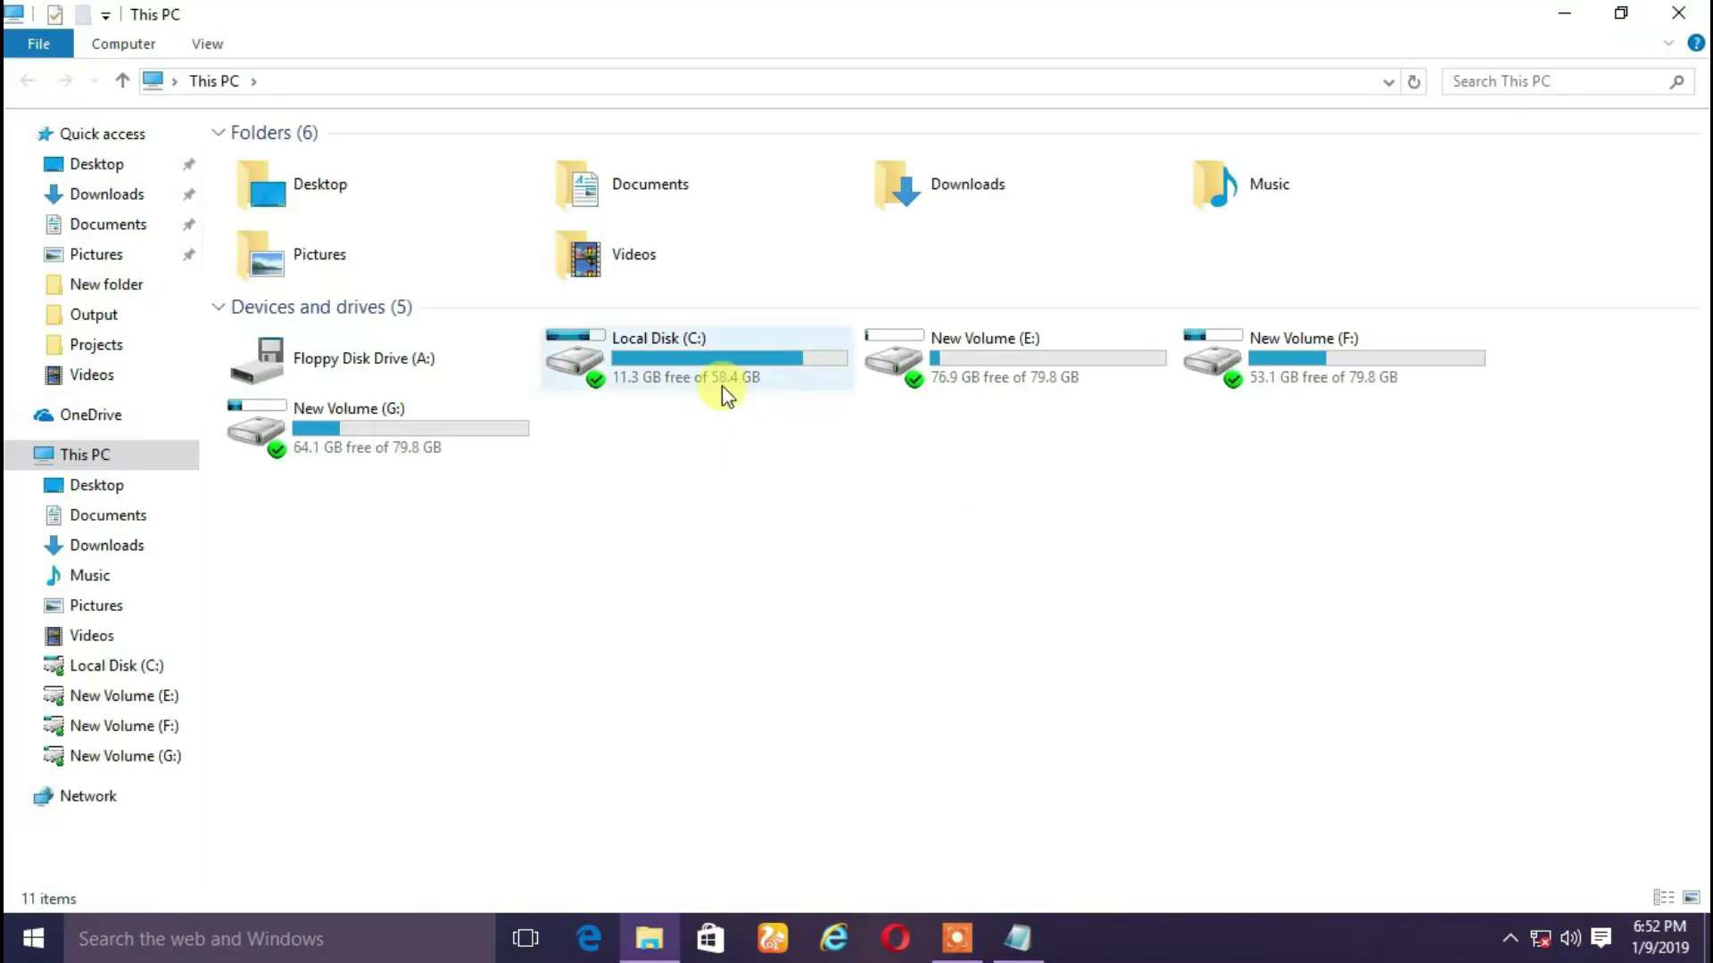
{"action": "double_click", "coordinate": [651, 380]}
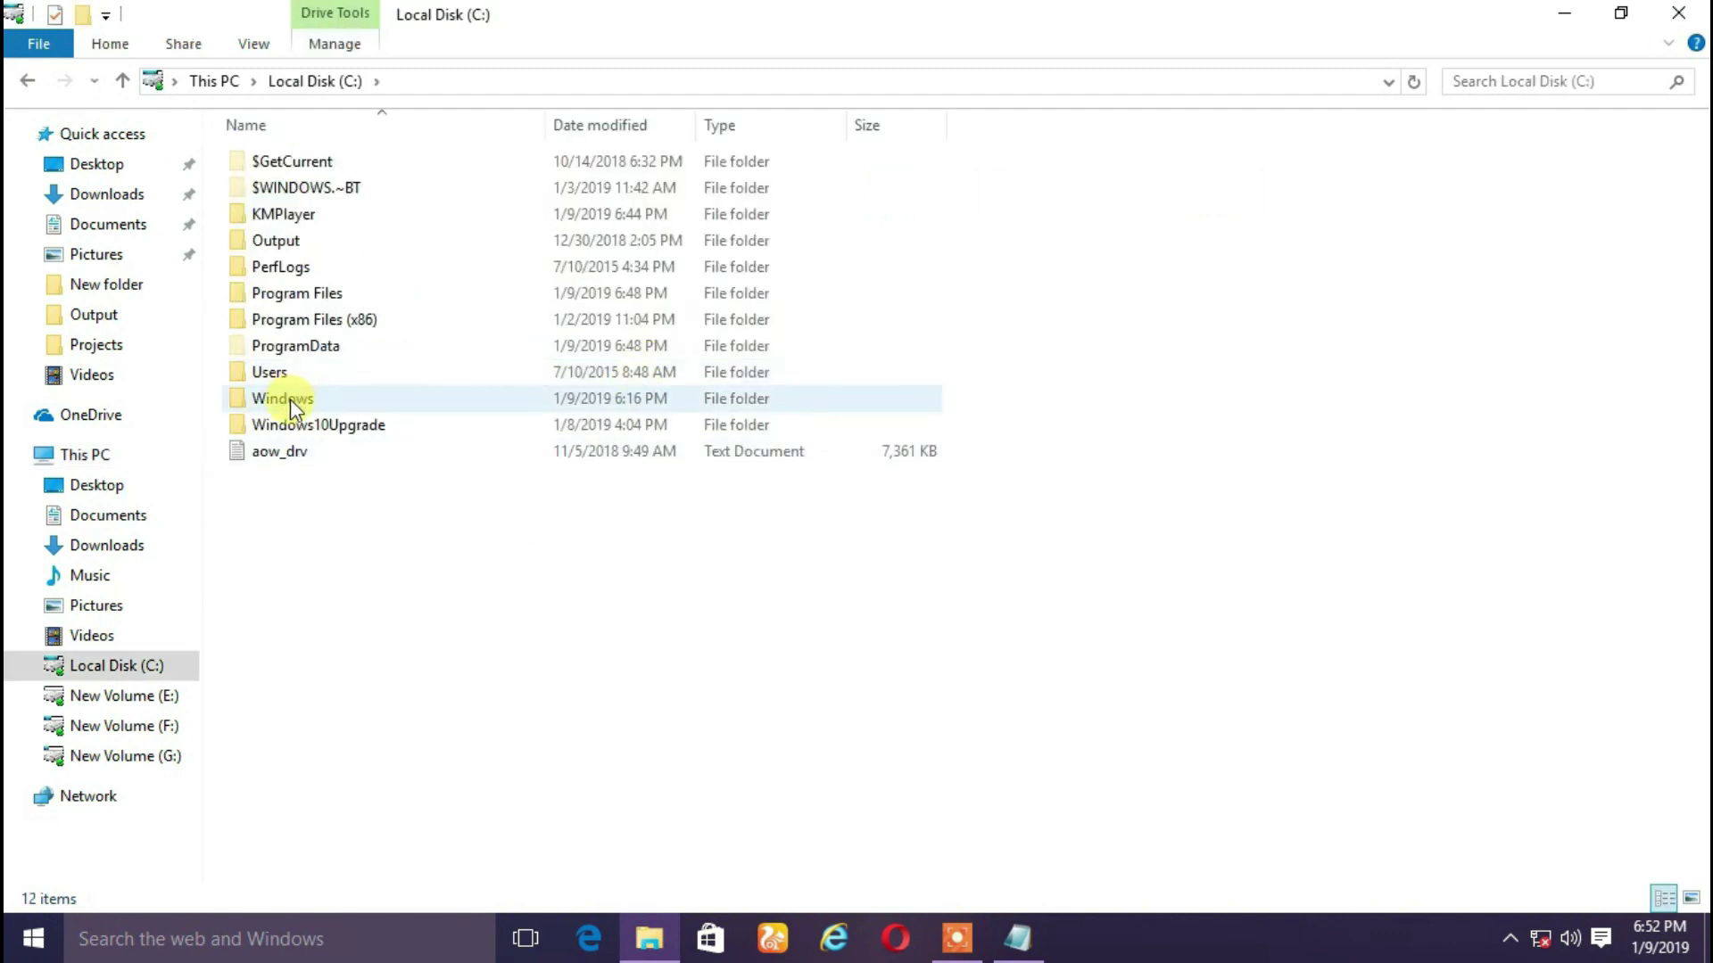
{"action": "left_click", "coordinate": [279, 404]}
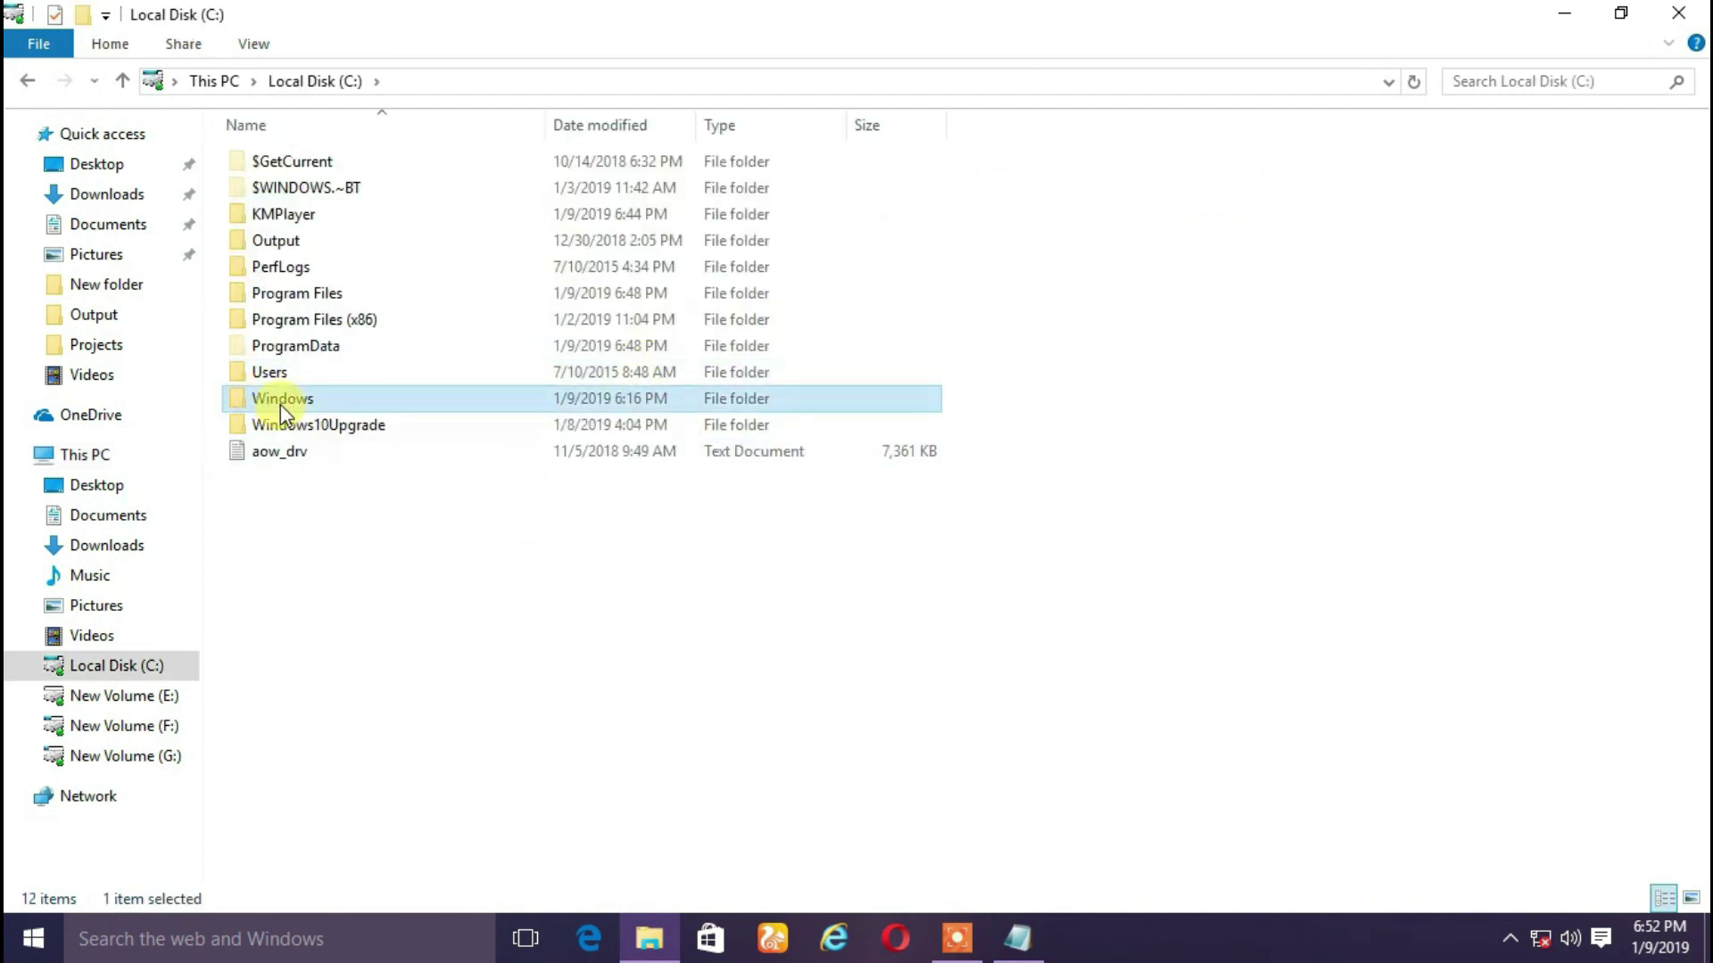
{"action": "double_click", "coordinate": [280, 405]}
{"action": "scroll", "coordinate": [450, 413], "scroll_direction": "down", "scroll_amount": 2}
{"action": "scroll", "coordinate": [449, 413], "scroll_direction": "down", "scroll_amount": 6}
{"action": "scroll", "coordinate": [449, 413], "scroll_direction": "down", "scroll_amount": 3}
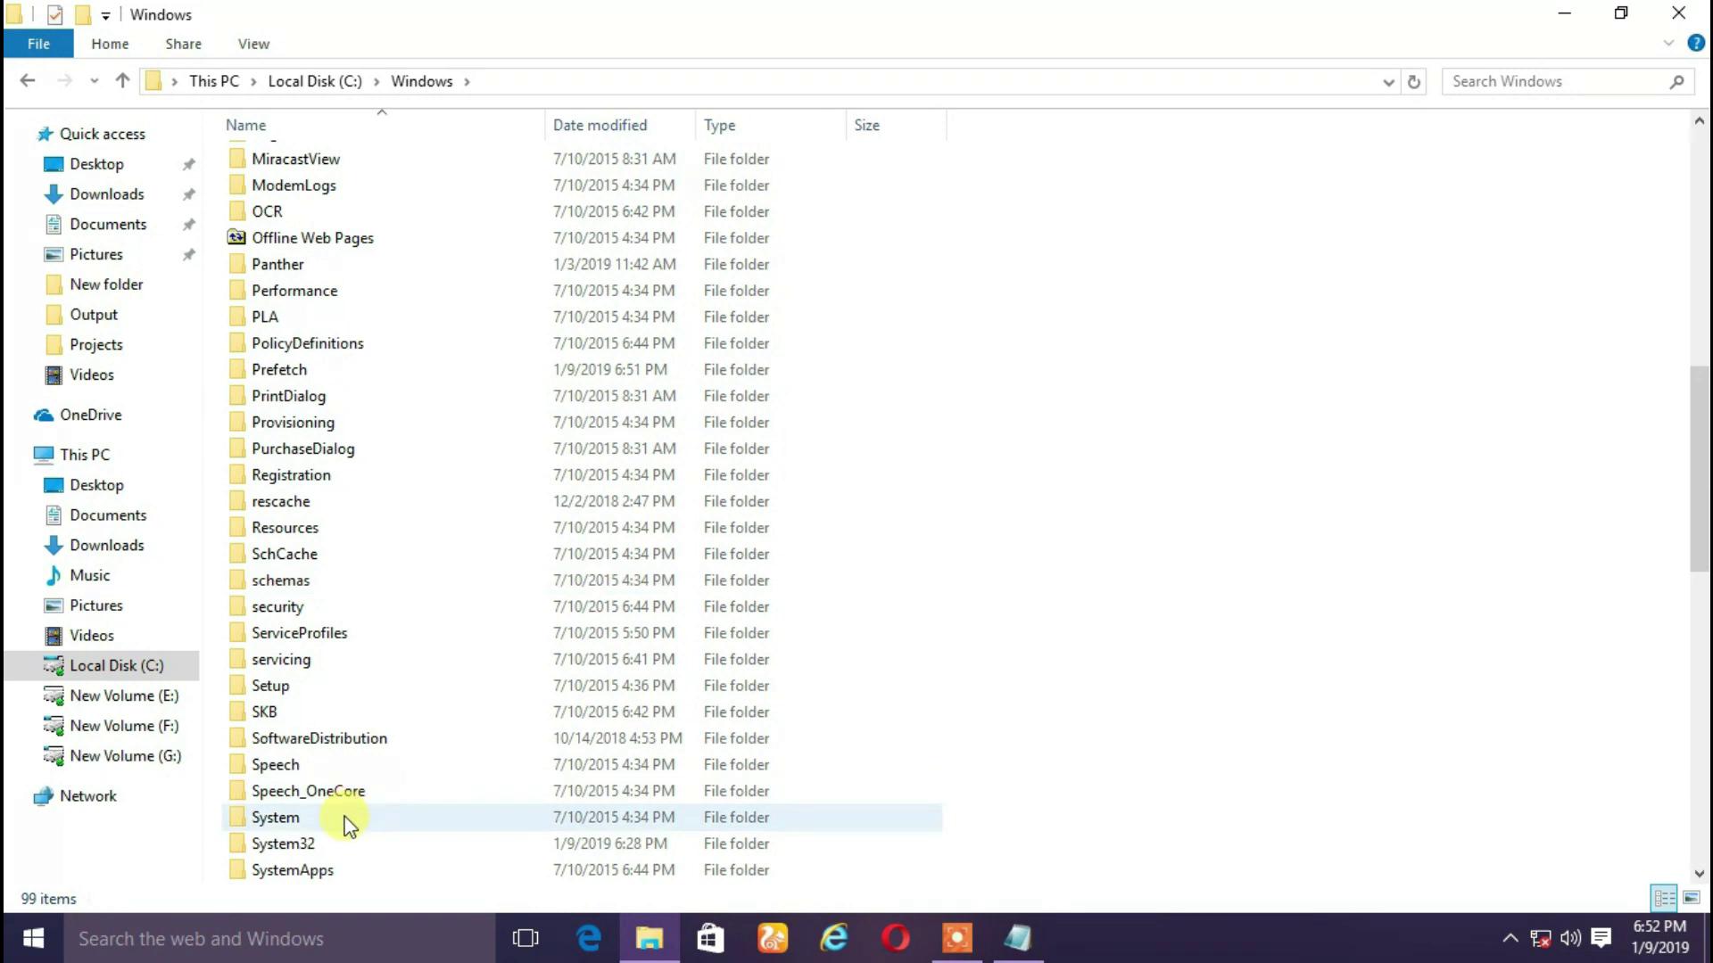
{"action": "double_click", "coordinate": [268, 844]}
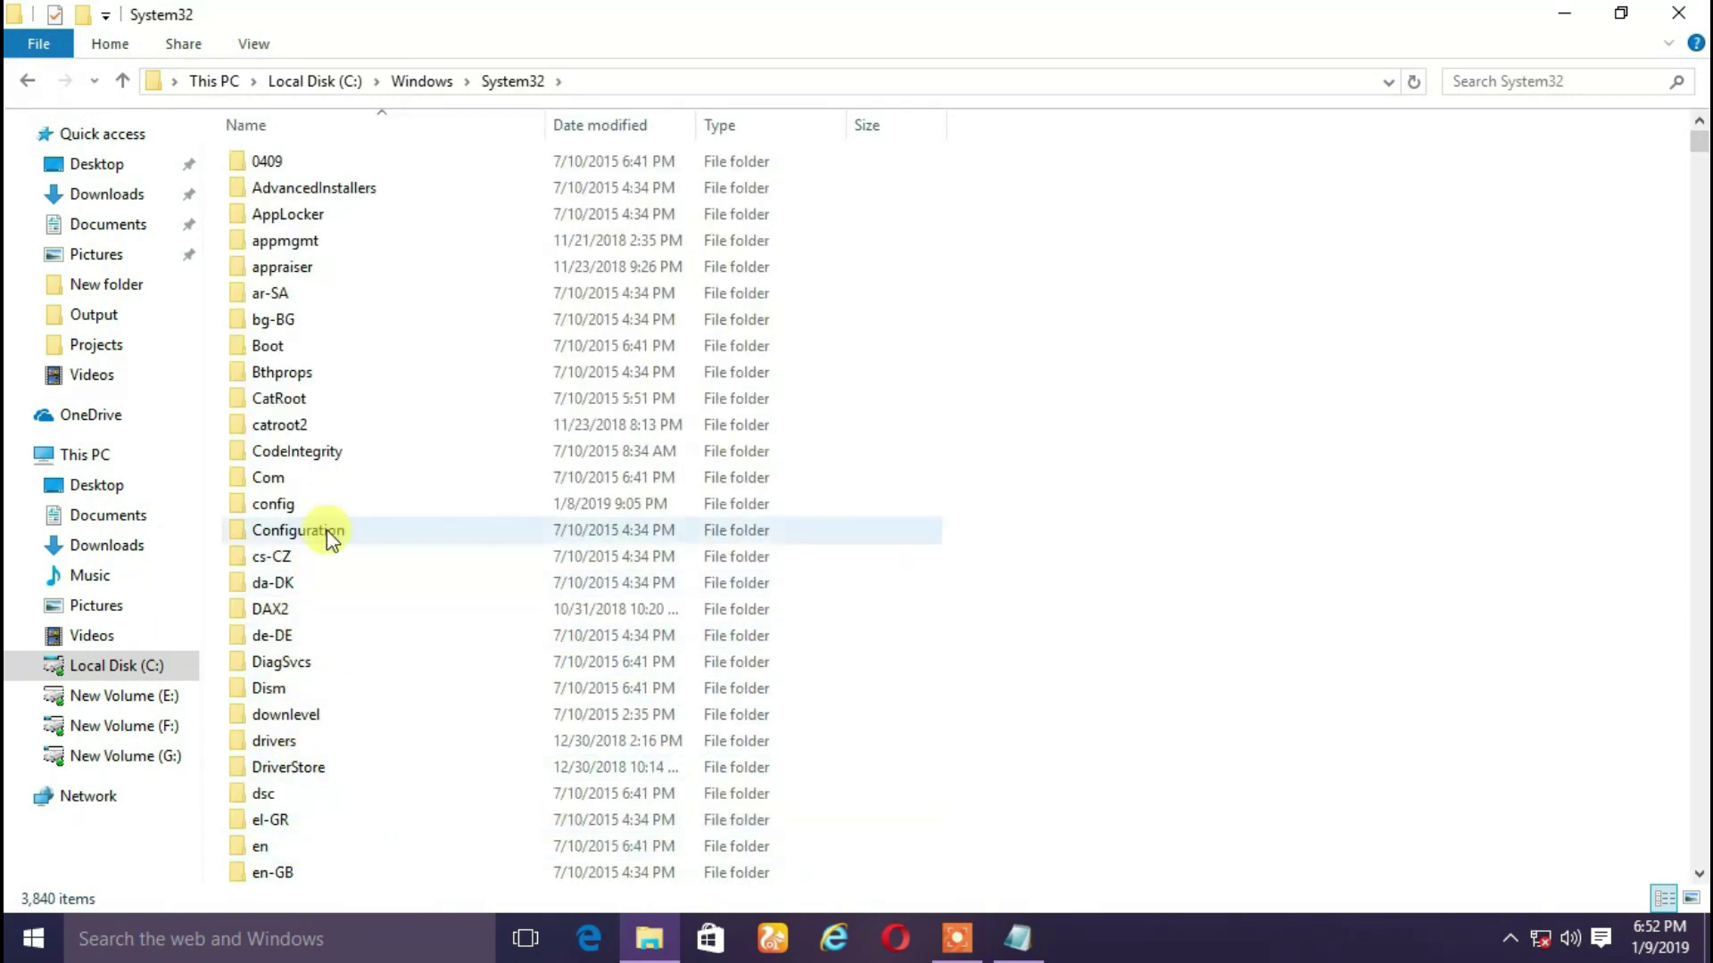
{"action": "double_click", "coordinate": [259, 744]}
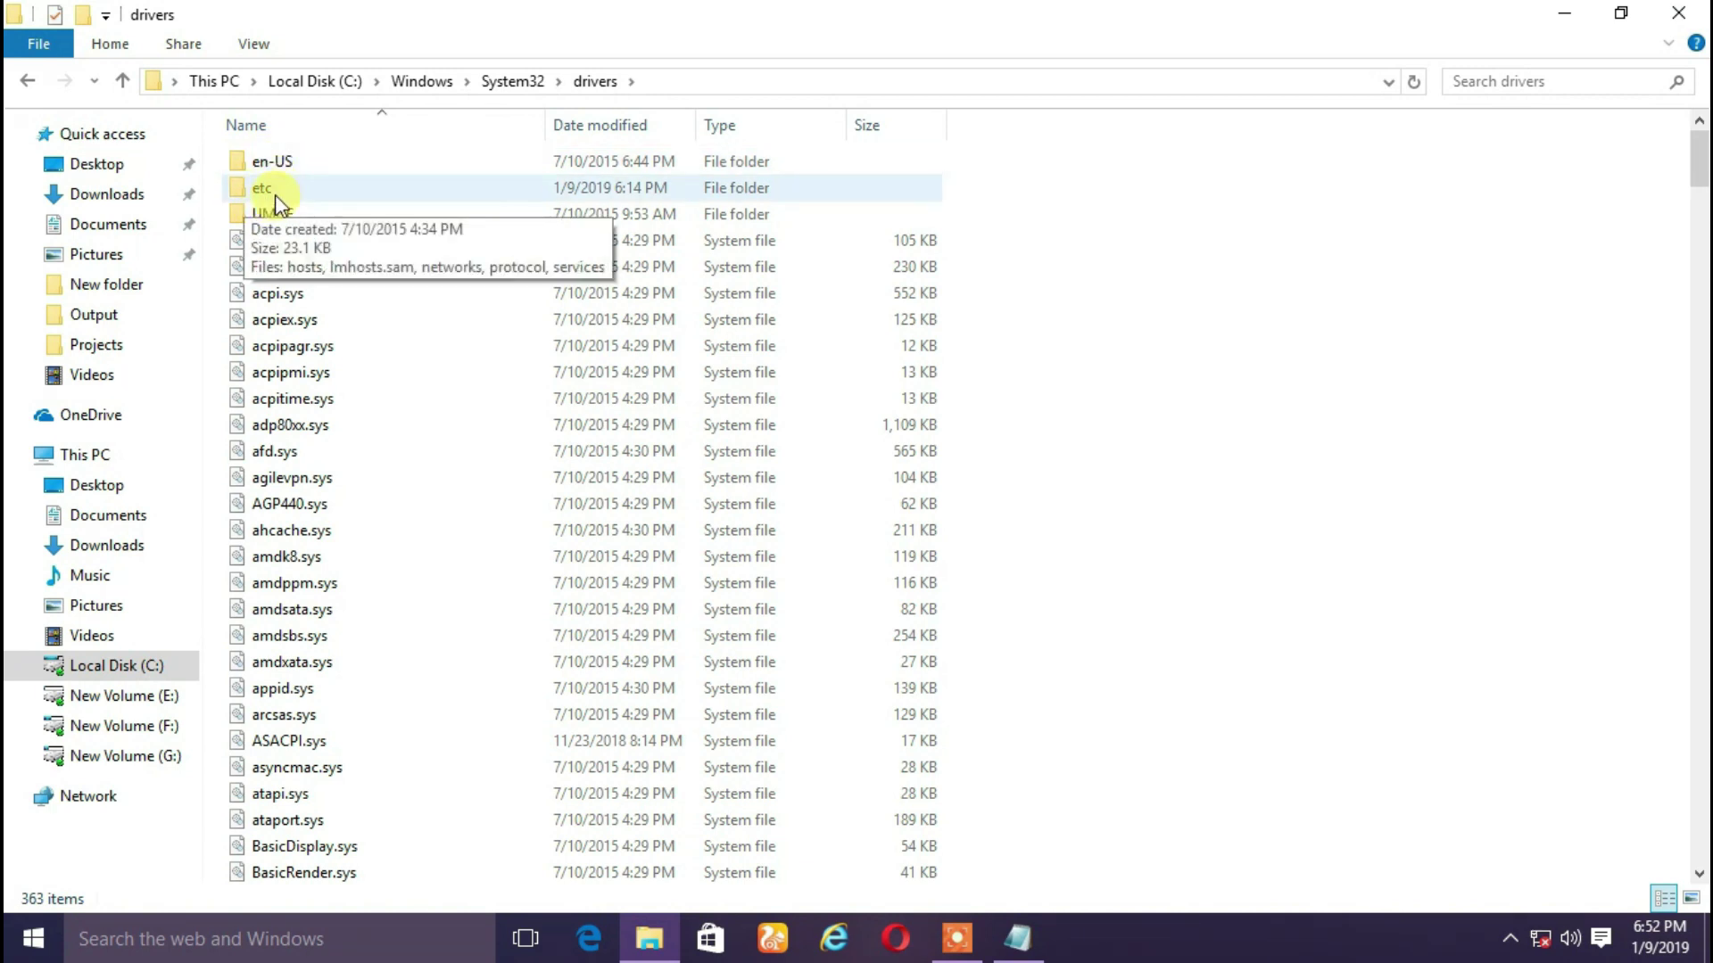
{"action": "double_click", "coordinate": [266, 186]}
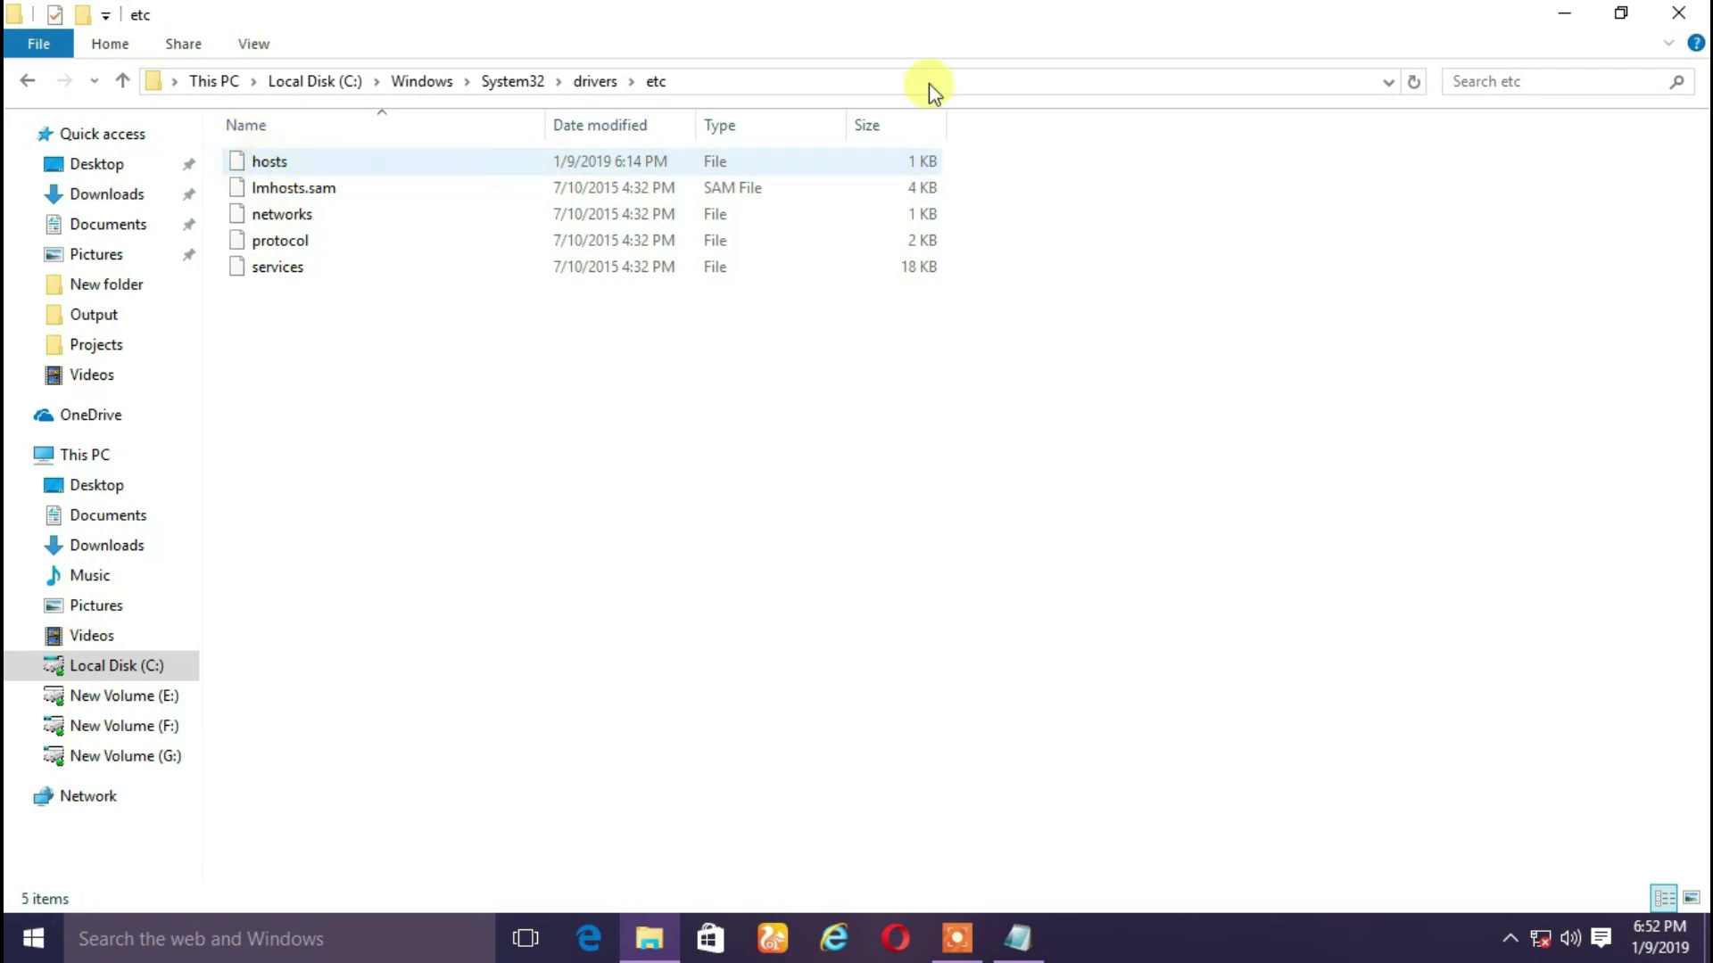
Move the hosts file from the etc folder to the desktop with administrator permission, then minimize the folder window
{"action": "left_click", "coordinate": [1624, 15]}
{"action": "left_click_drag", "start_coordinate": [360, 205], "coordinate": [482, 302]}
{"action": "left_click", "coordinate": [401, 259]}
{"action": "left_click_drag", "start_coordinate": [390, 207], "coordinate": [910, 199]}
{"action": "left_click", "coordinate": [447, 405]}
{"action": "left_click_drag", "start_coordinate": [304, 216], "coordinate": [1235, 243]}
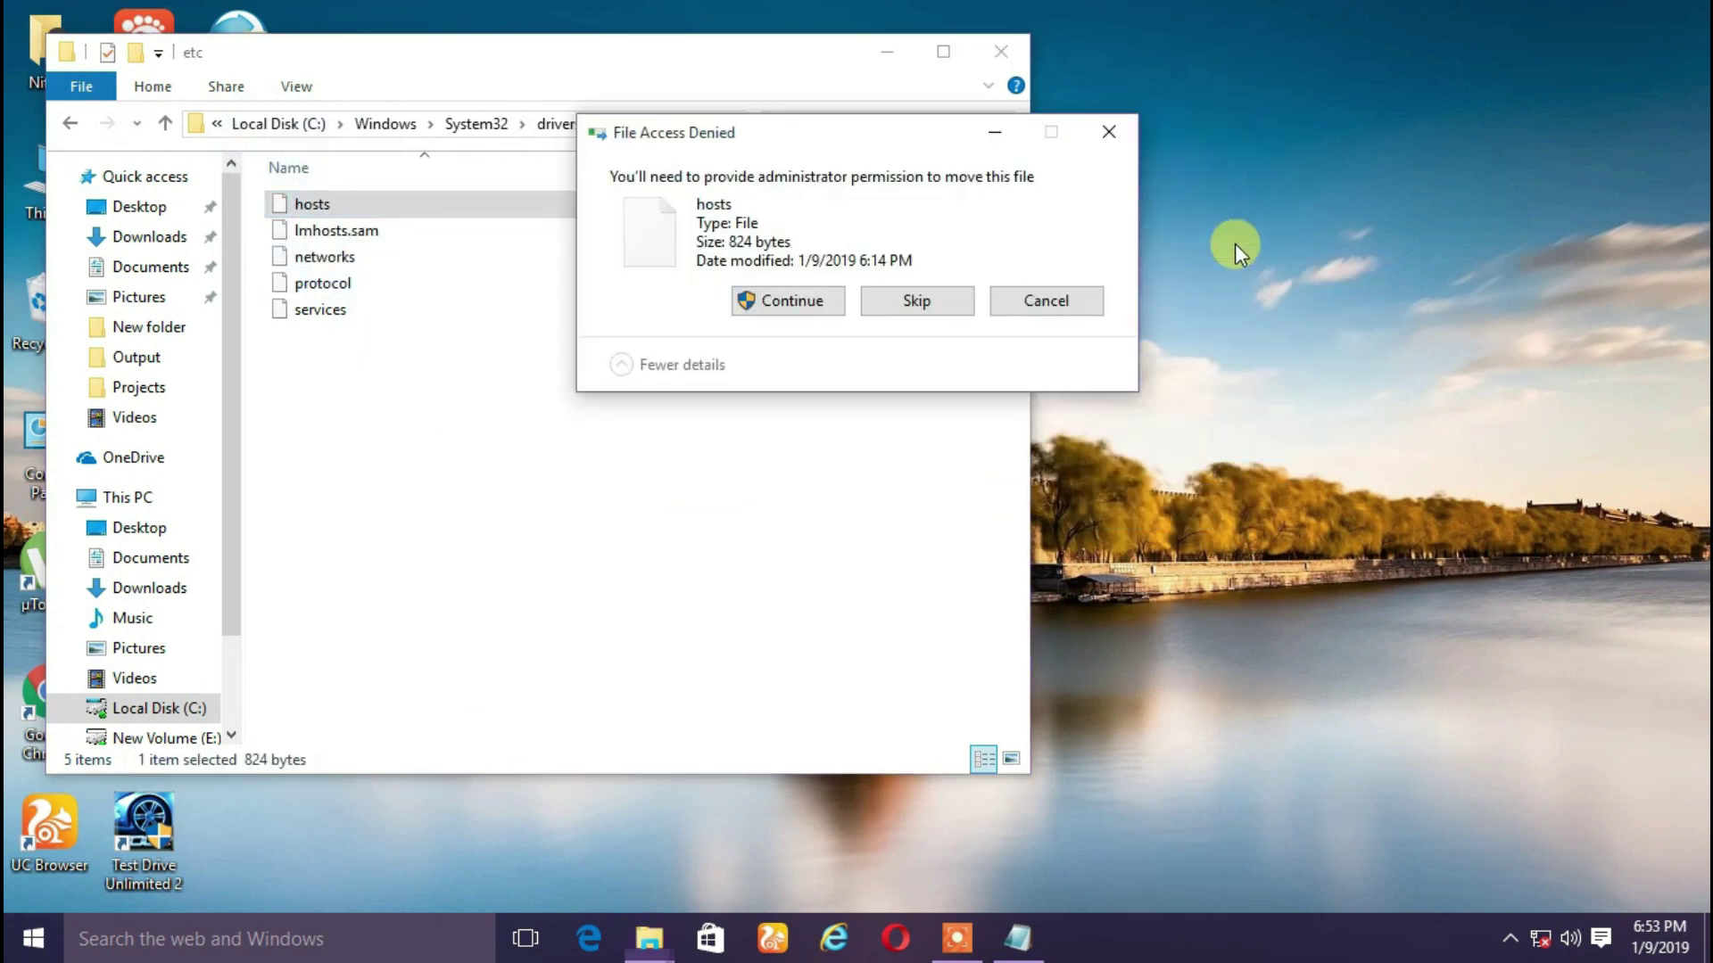
{"action": "left_click", "coordinate": [781, 302]}
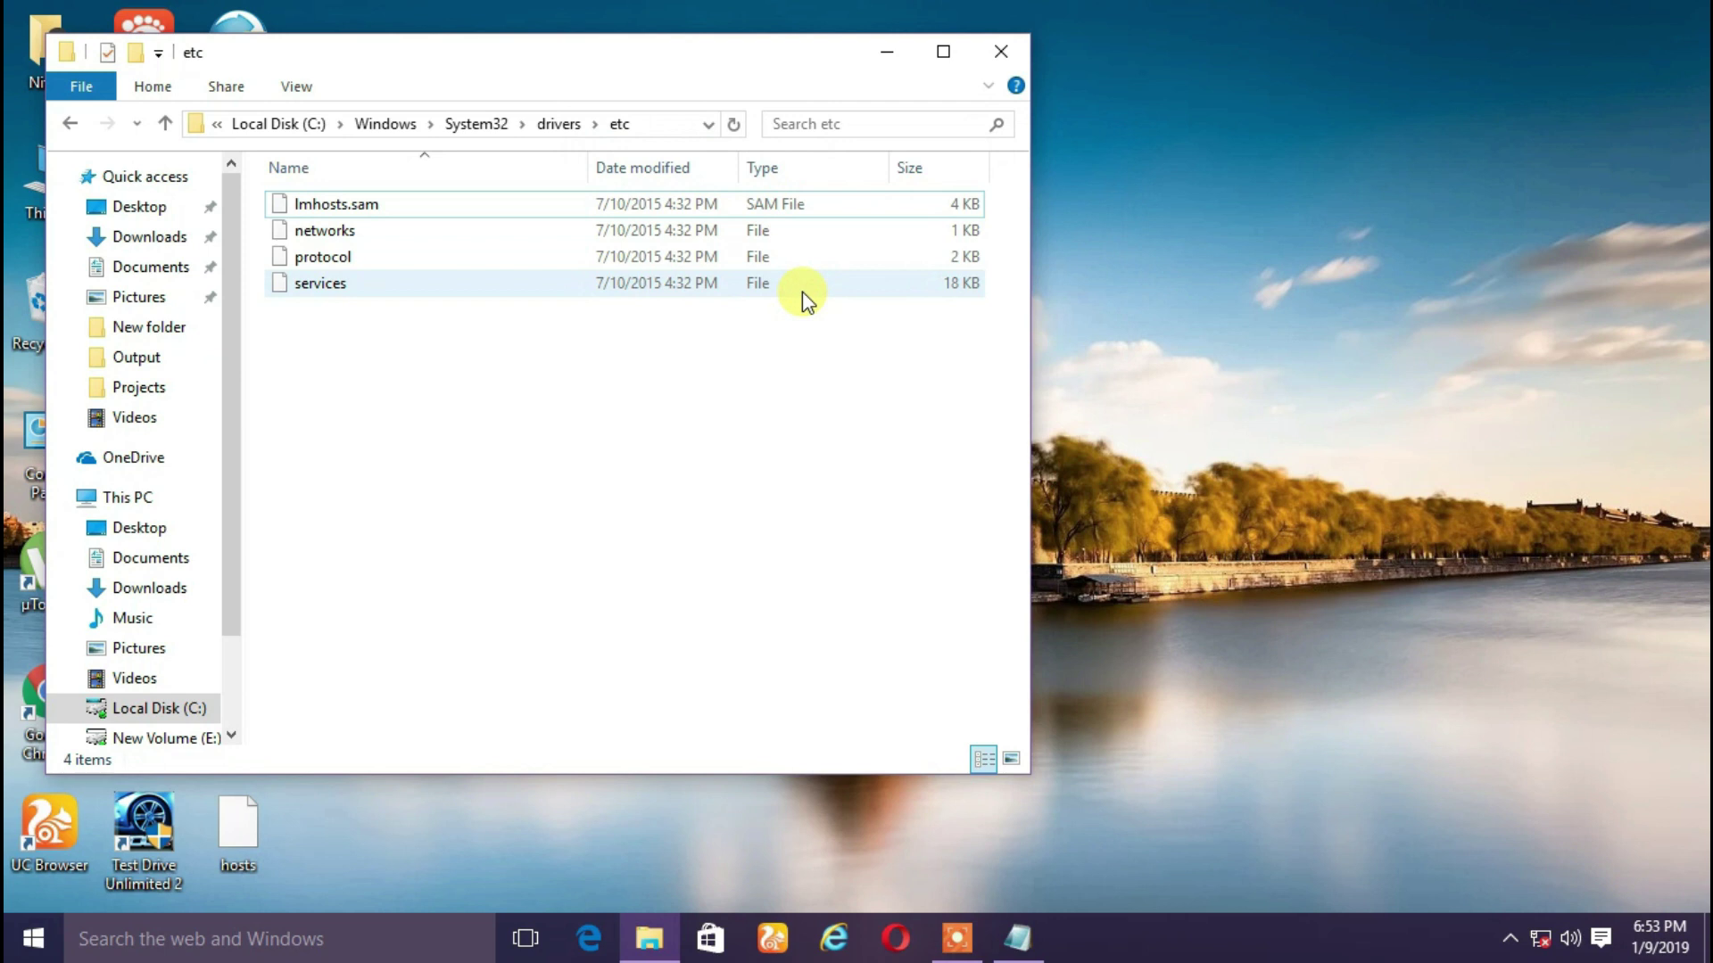
{"action": "left_click", "coordinate": [889, 50]}
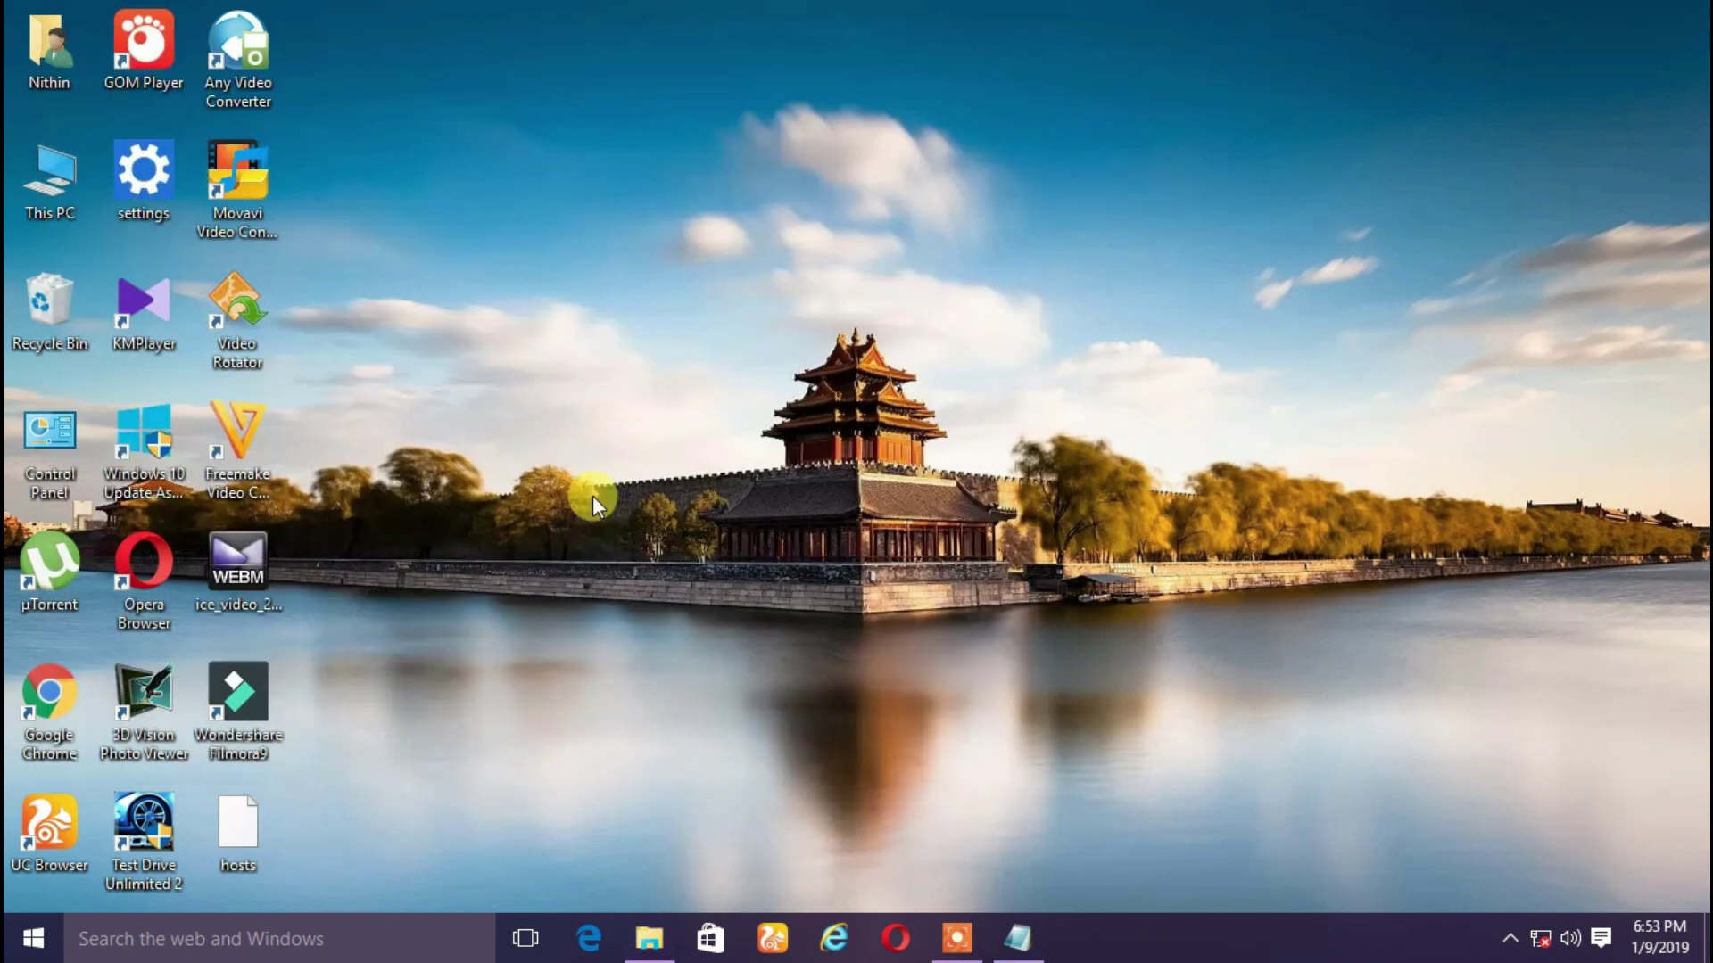
Open the hosts file on the desktop in Notepad
{"action": "right_click", "coordinate": [236, 825]}
{"action": "left_click", "coordinate": [336, 409]}
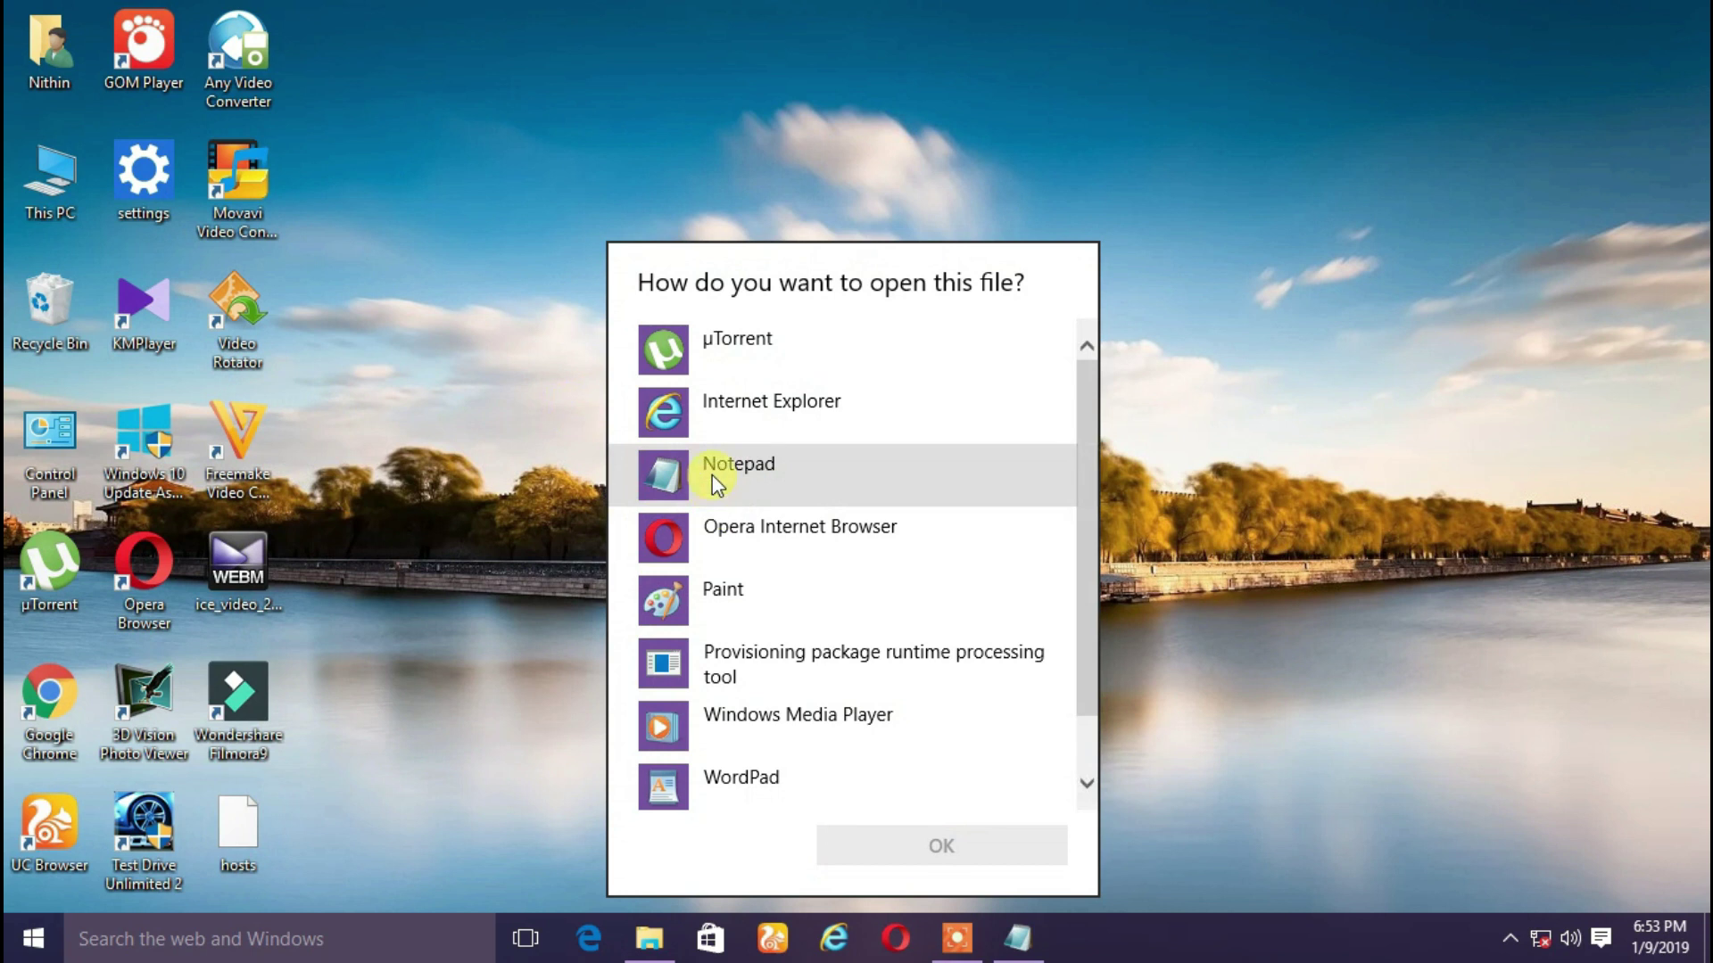
{"action": "left_click", "coordinate": [712, 473]}
{"action": "left_click", "coordinate": [978, 843]}
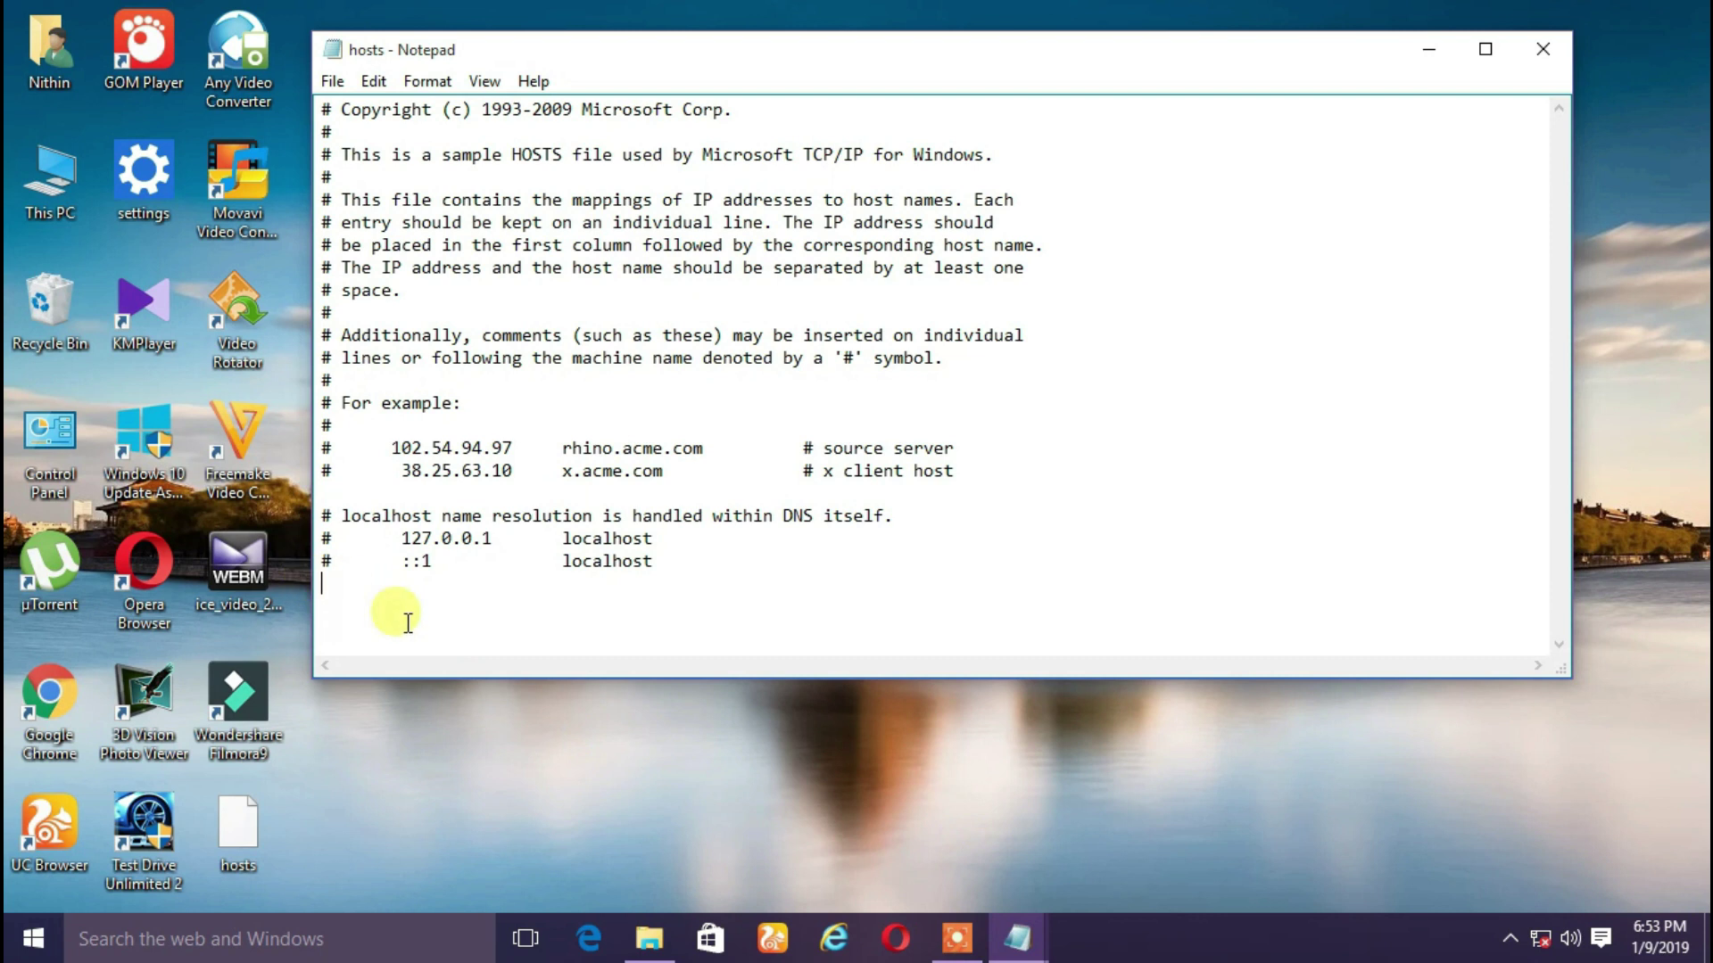
Copy the four 127.0.0.1 wondershare.com host lines from the readme file and minimize it
{"action": "left_click", "coordinate": [1027, 921]}
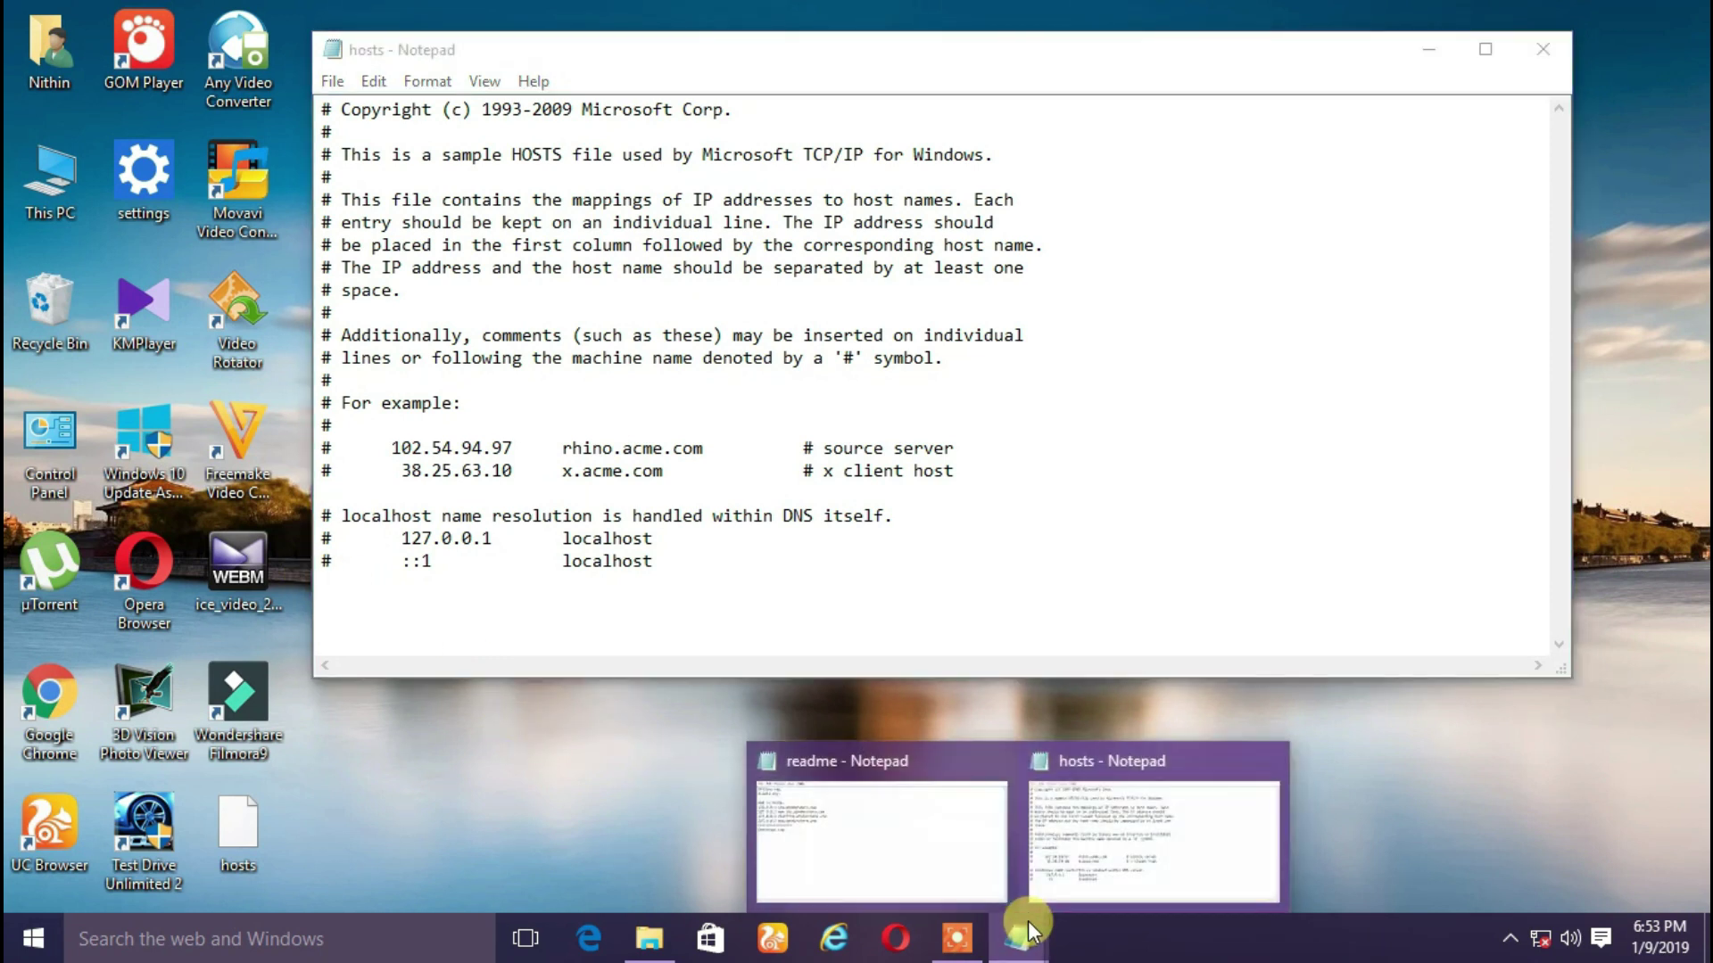
{"action": "left_click", "coordinate": [898, 833]}
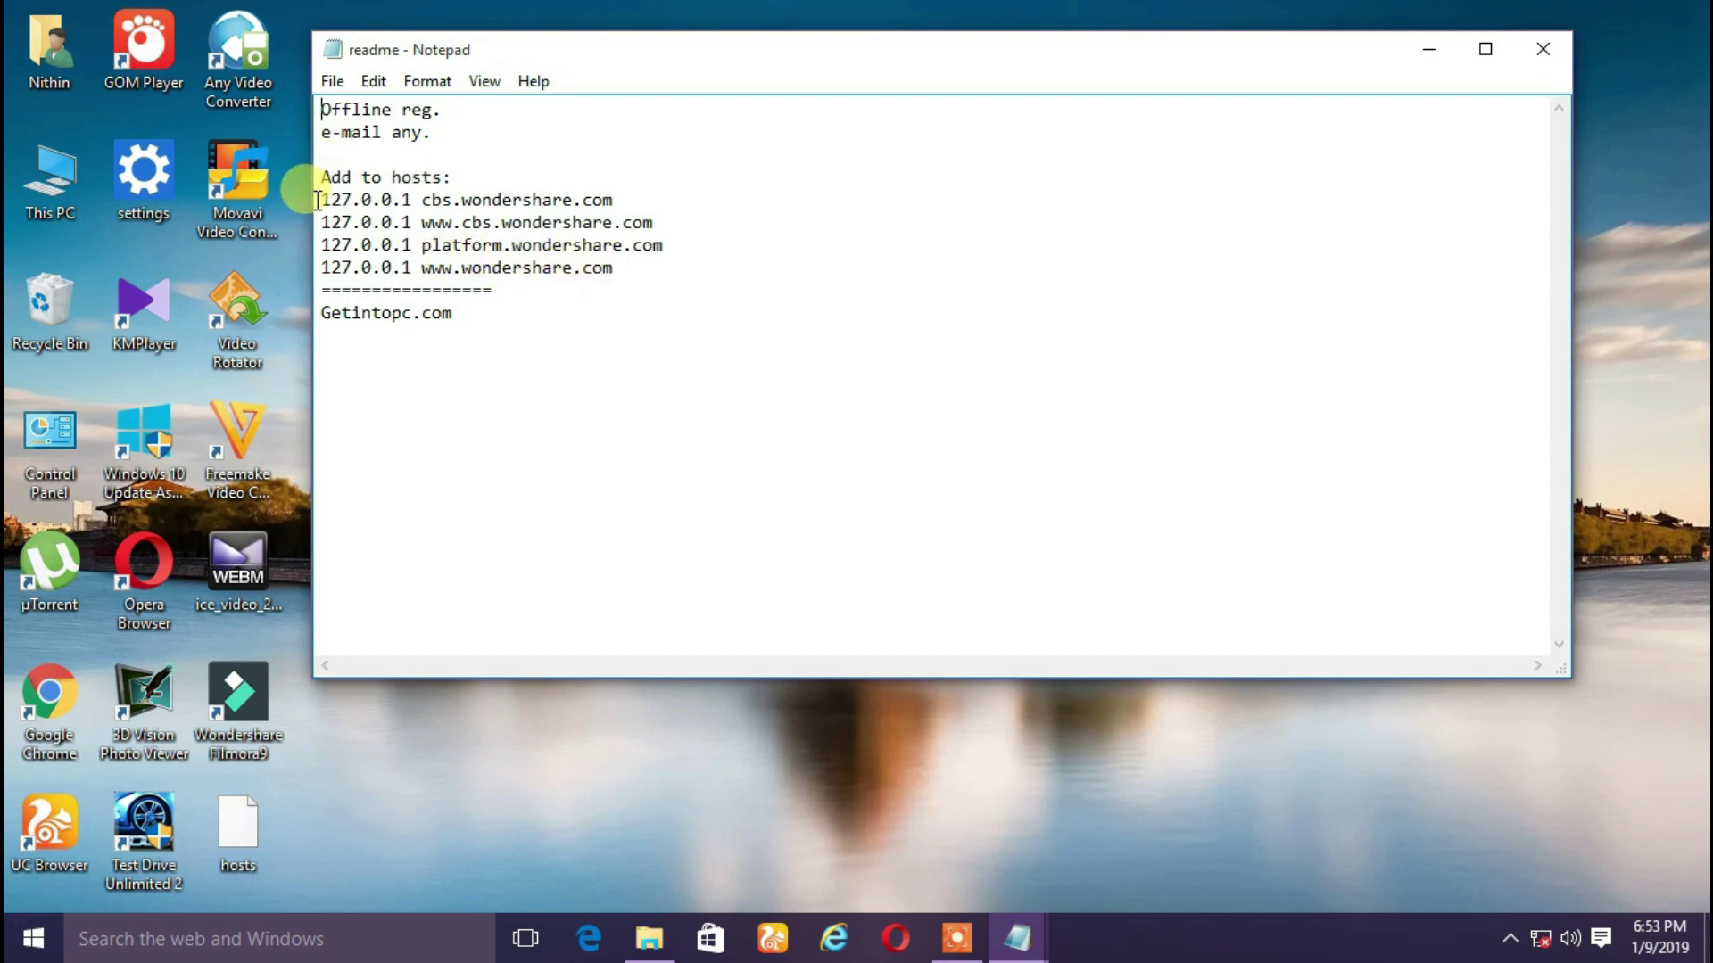
{"action": "left_click_drag", "start_coordinate": [322, 200], "coordinate": [589, 257]}
{"action": "right_click", "coordinate": [493, 228]}
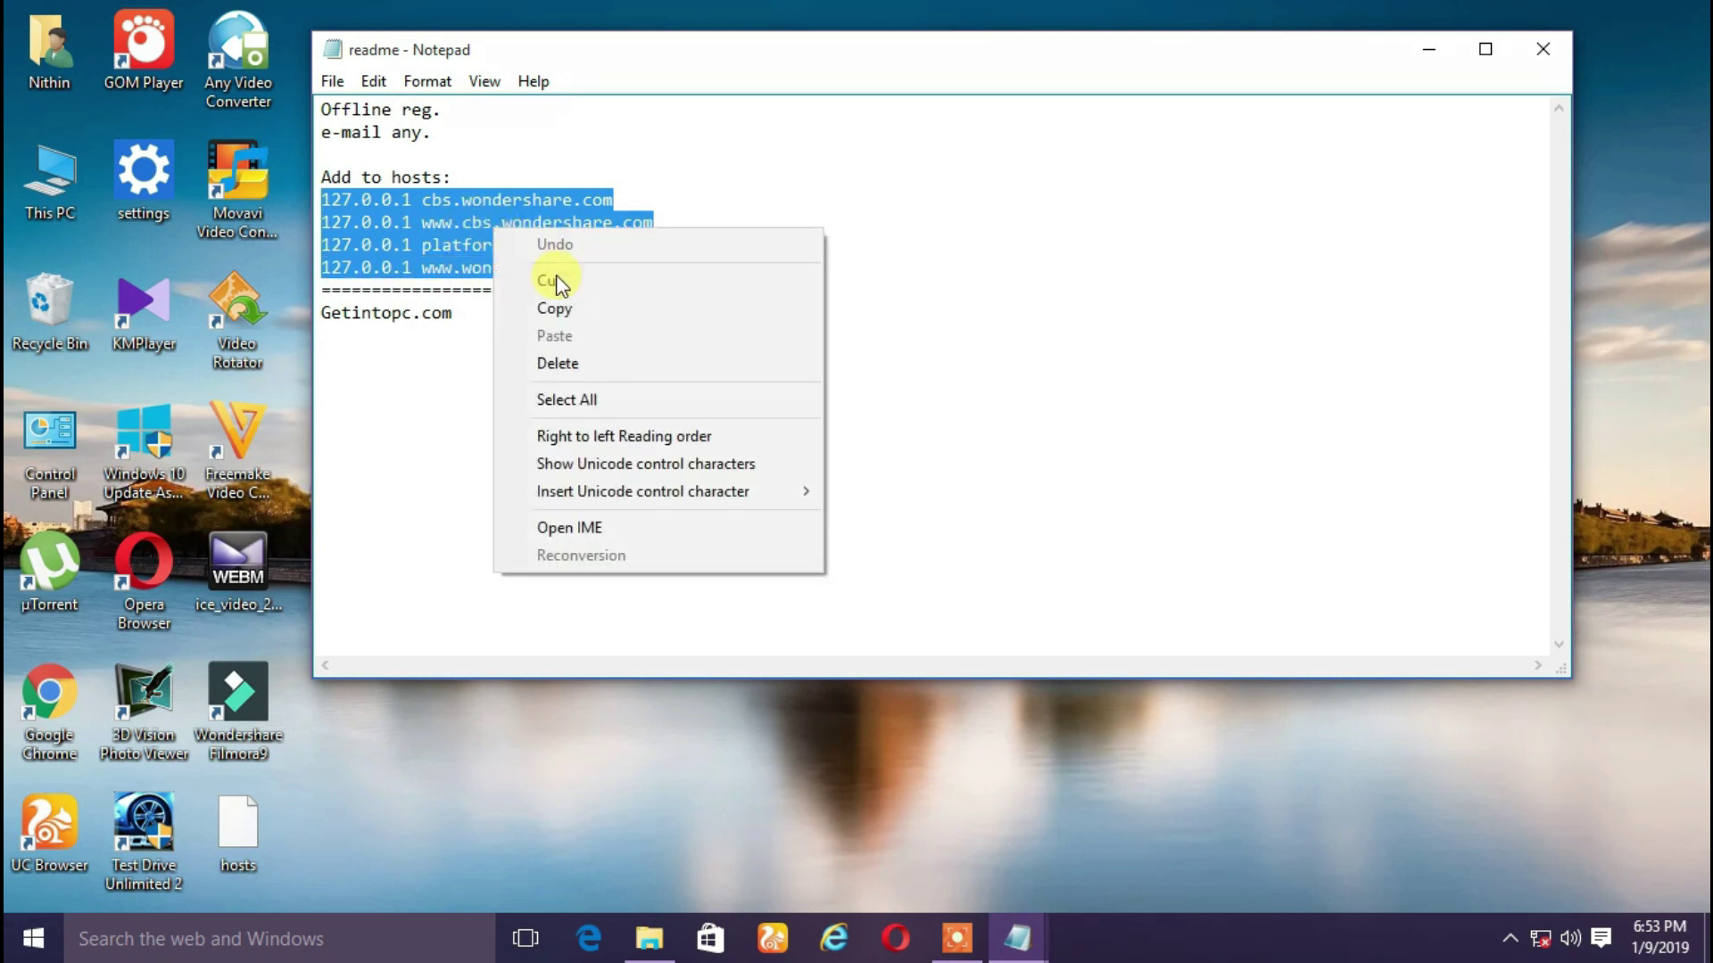
{"action": "left_click", "coordinate": [568, 309]}
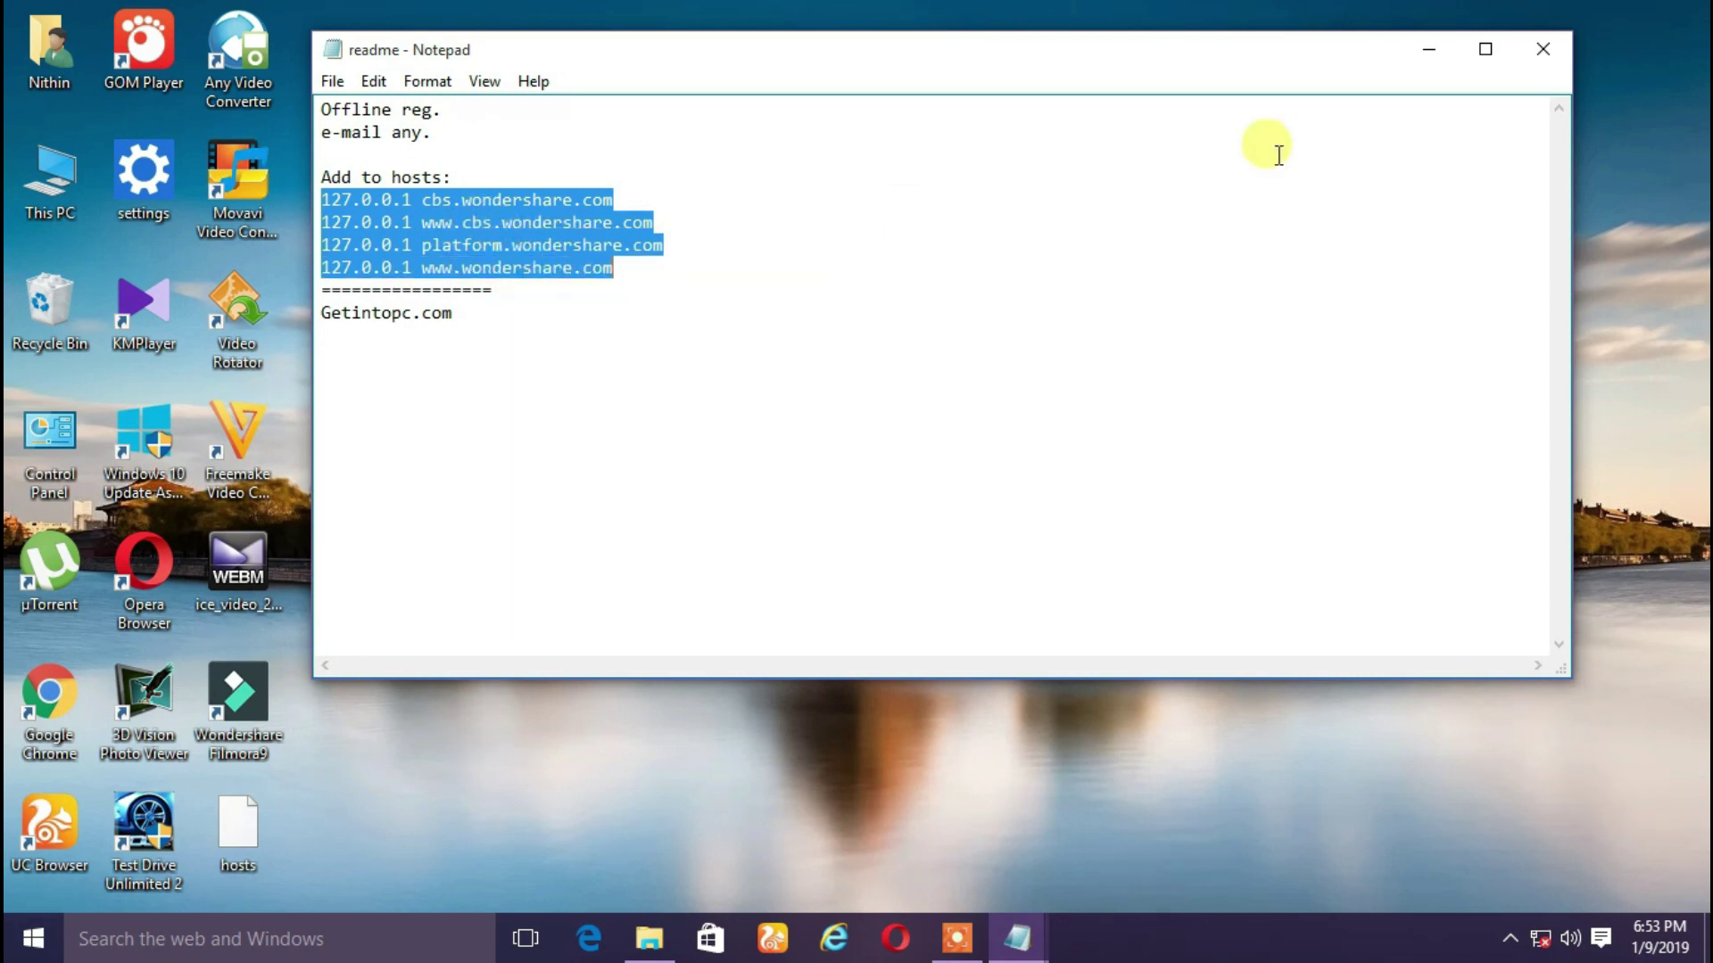
{"action": "left_click", "coordinate": [1429, 49]}
Paste the copied 127.0.0.1 wondershare.com lines at the end of the hosts file, then close it, saving the changes
{"action": "left_click", "coordinate": [1017, 937]}
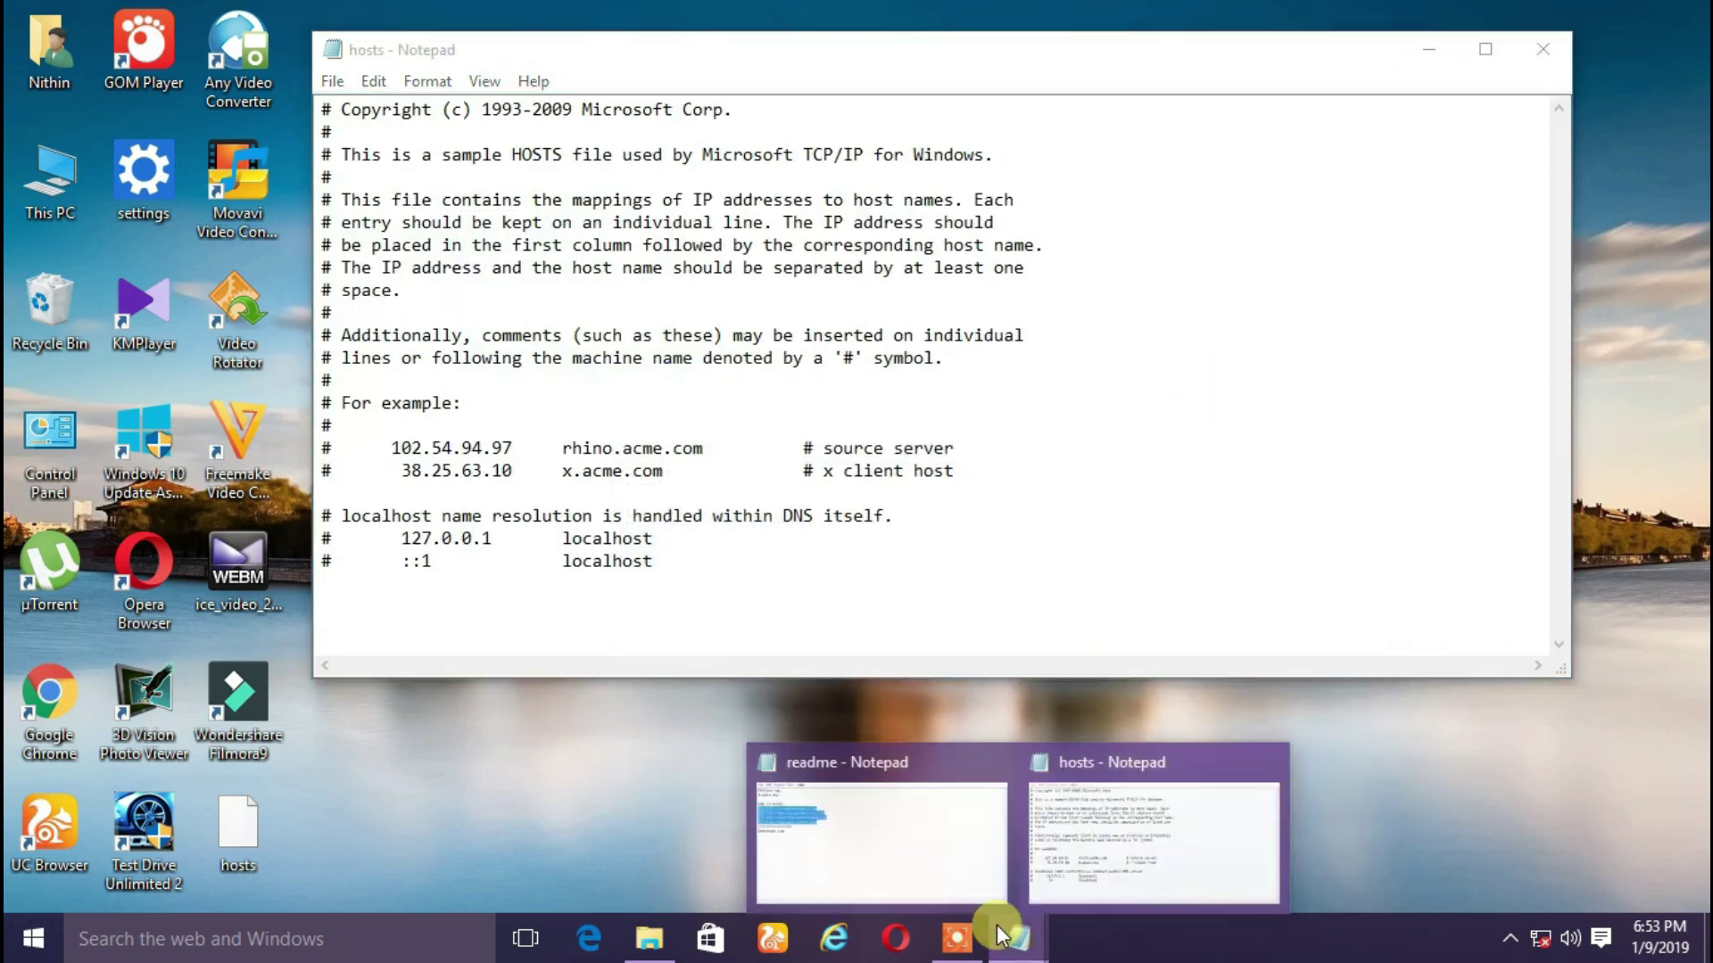
{"action": "left_click", "coordinate": [1131, 840]}
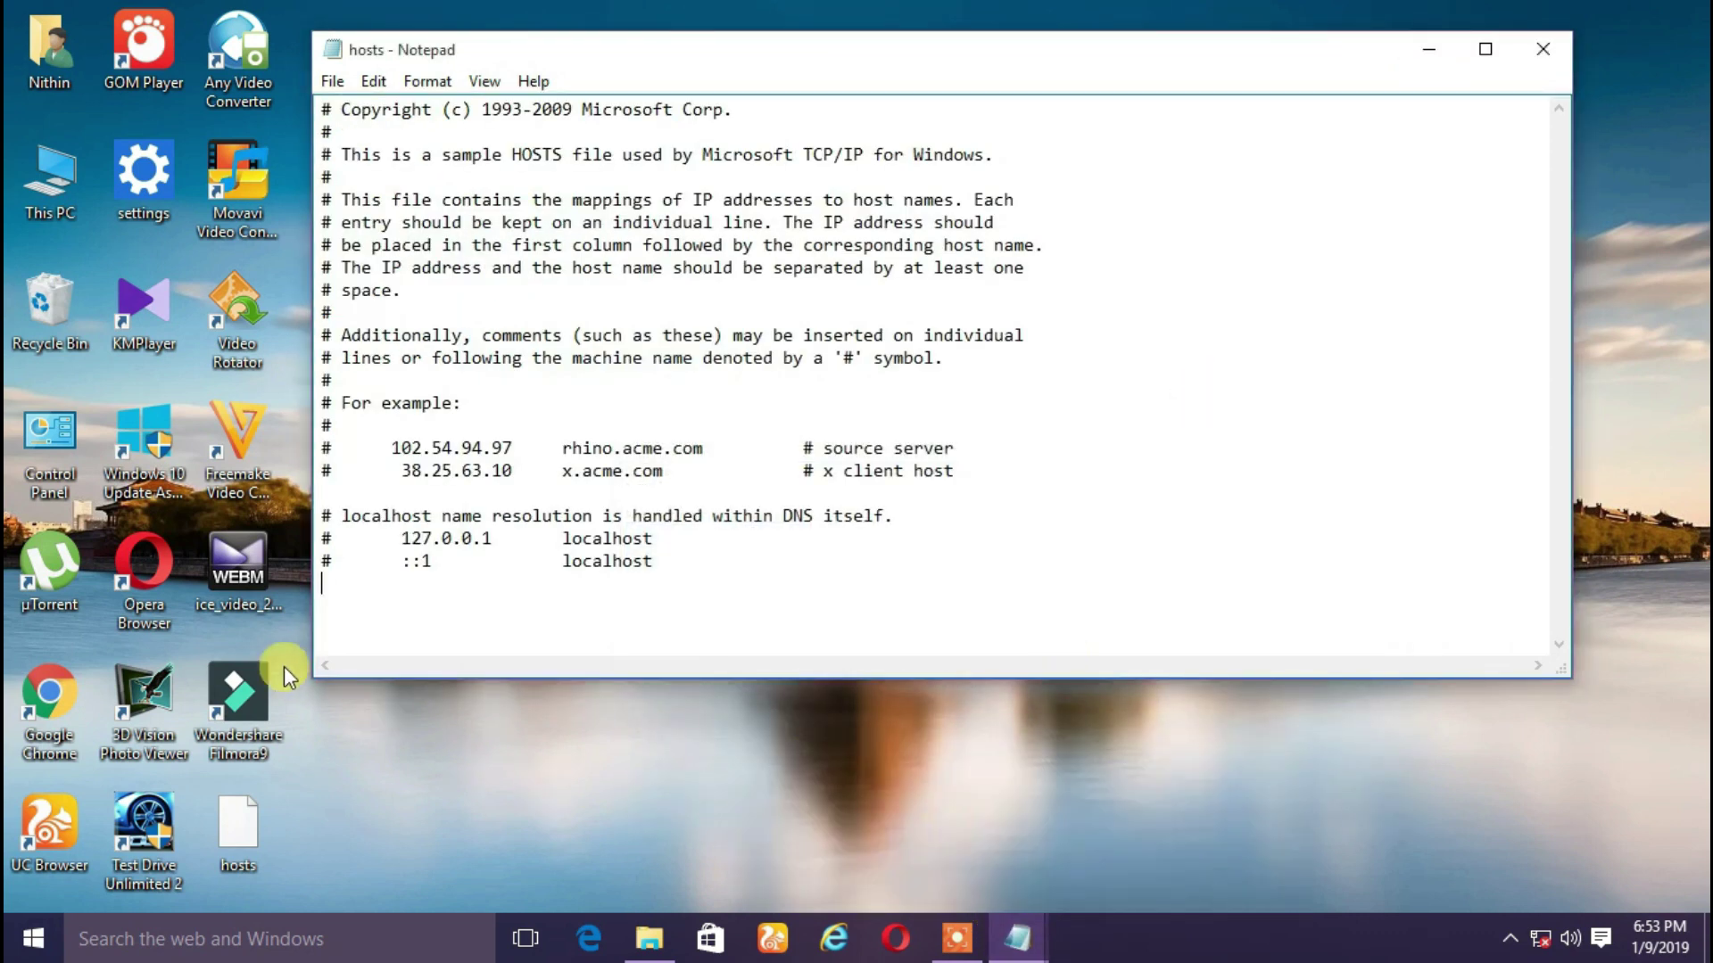
{"action": "right_click", "coordinate": [321, 585]}
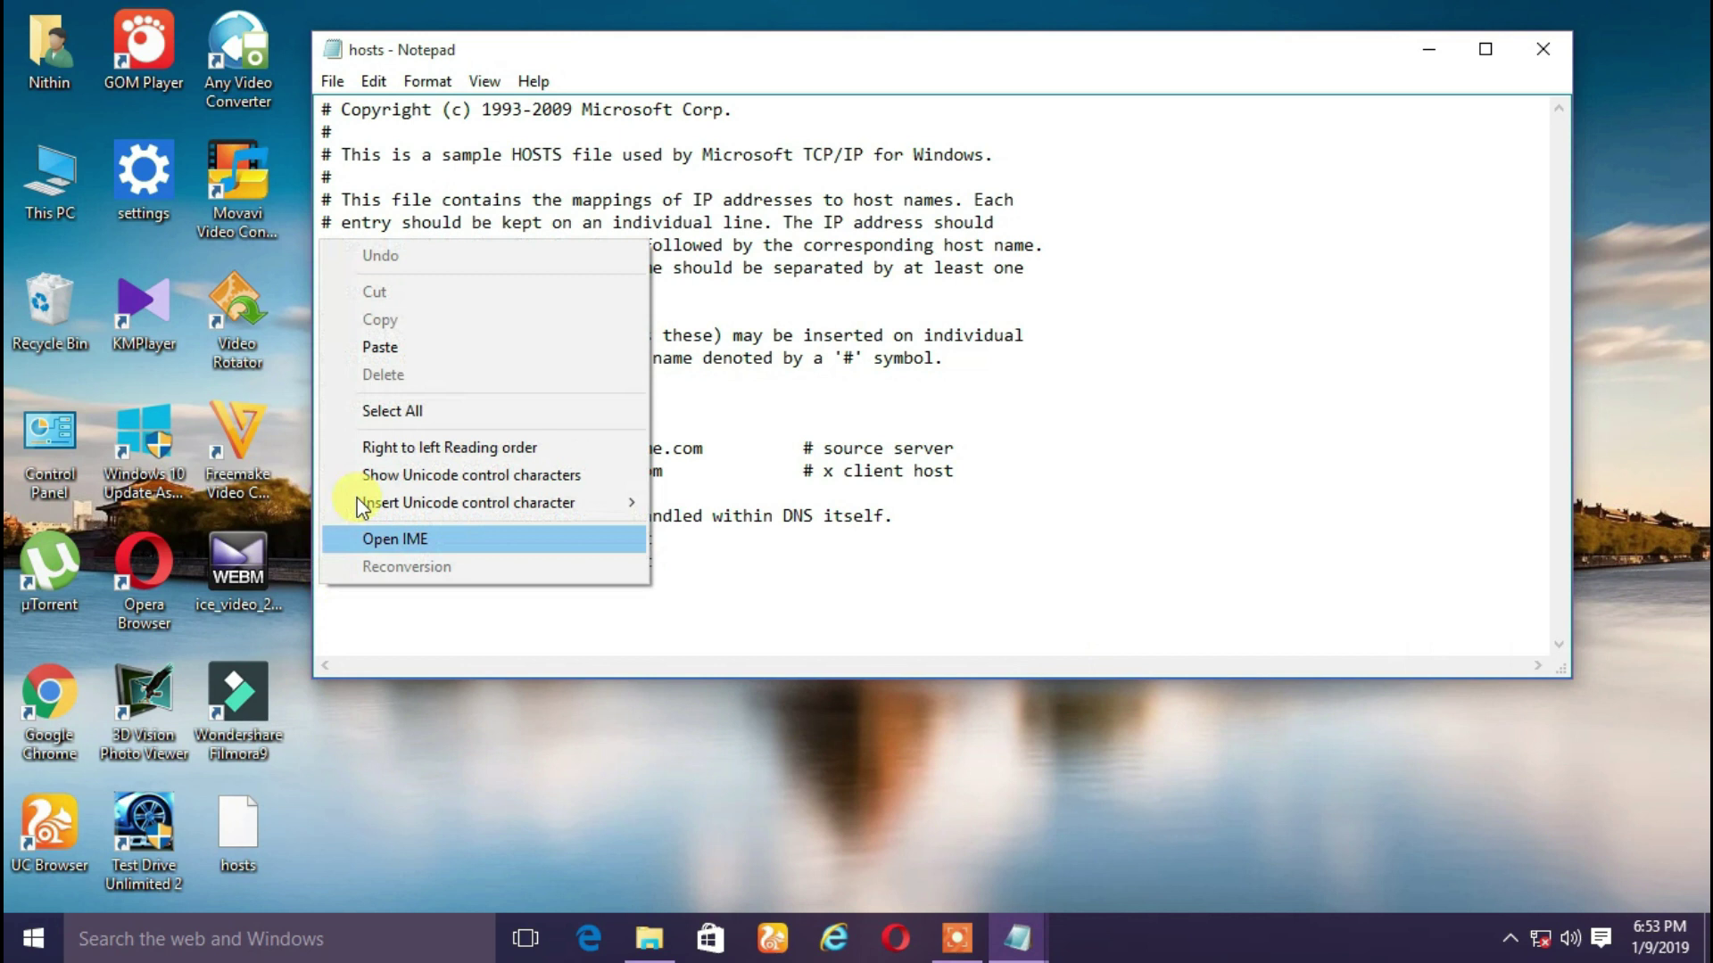
{"action": "left_click", "coordinate": [380, 347]}
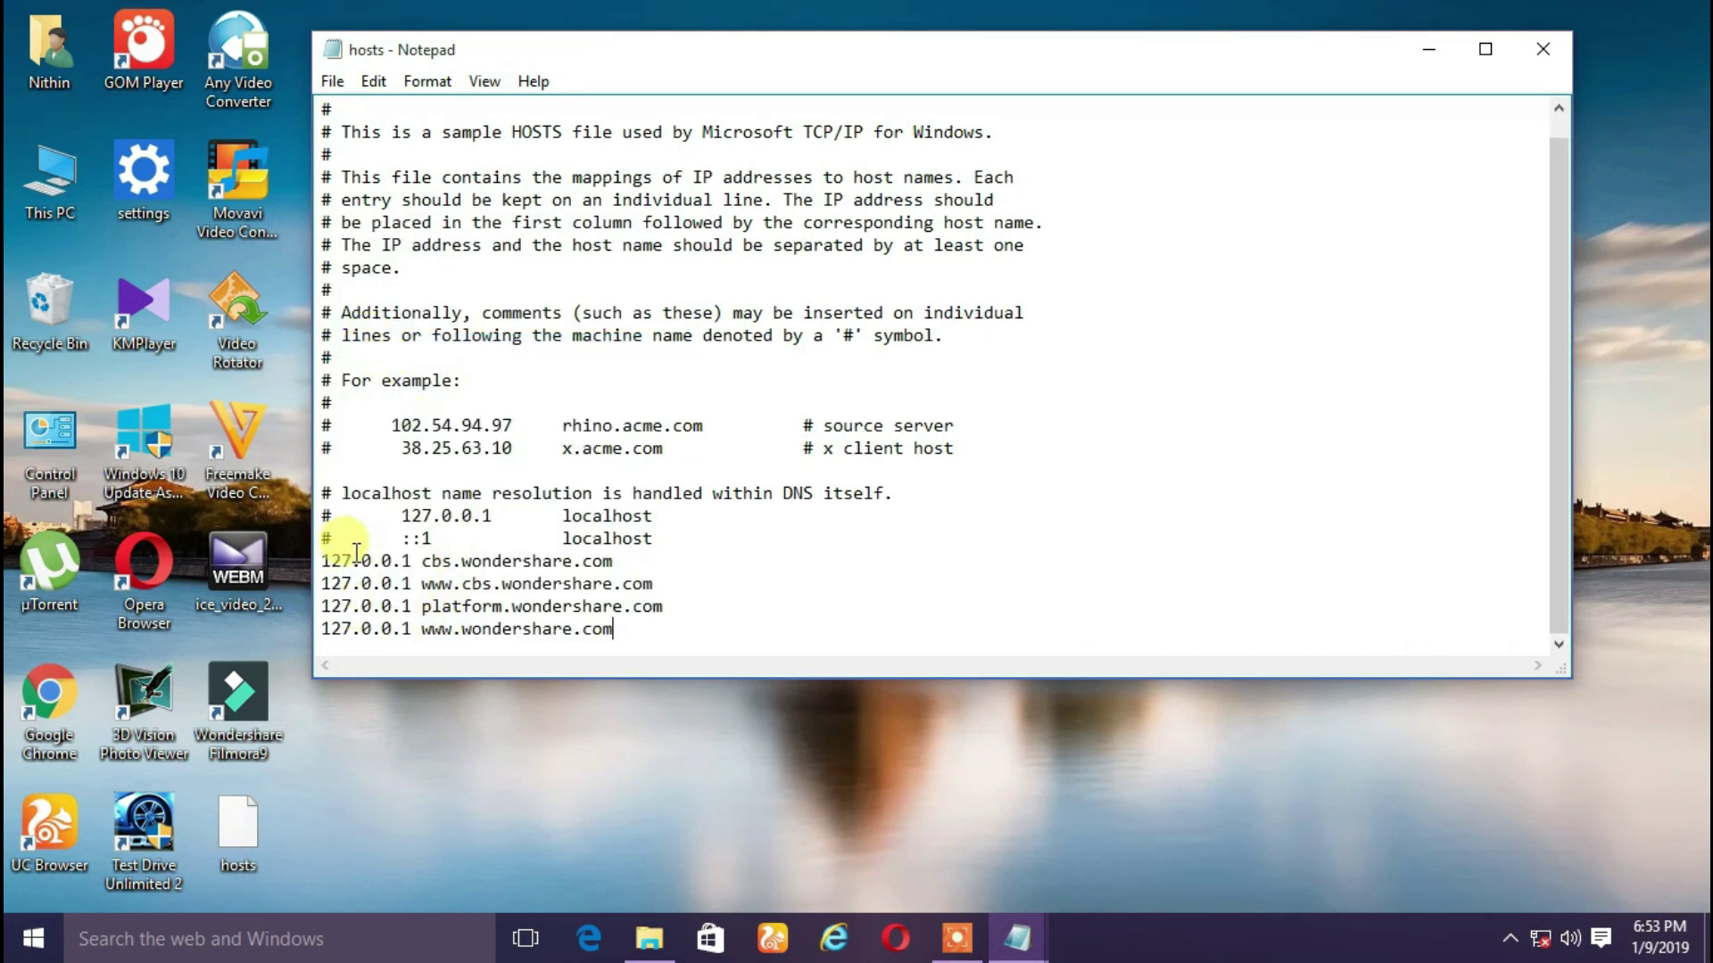
{"action": "left_click", "coordinate": [1535, 55]}
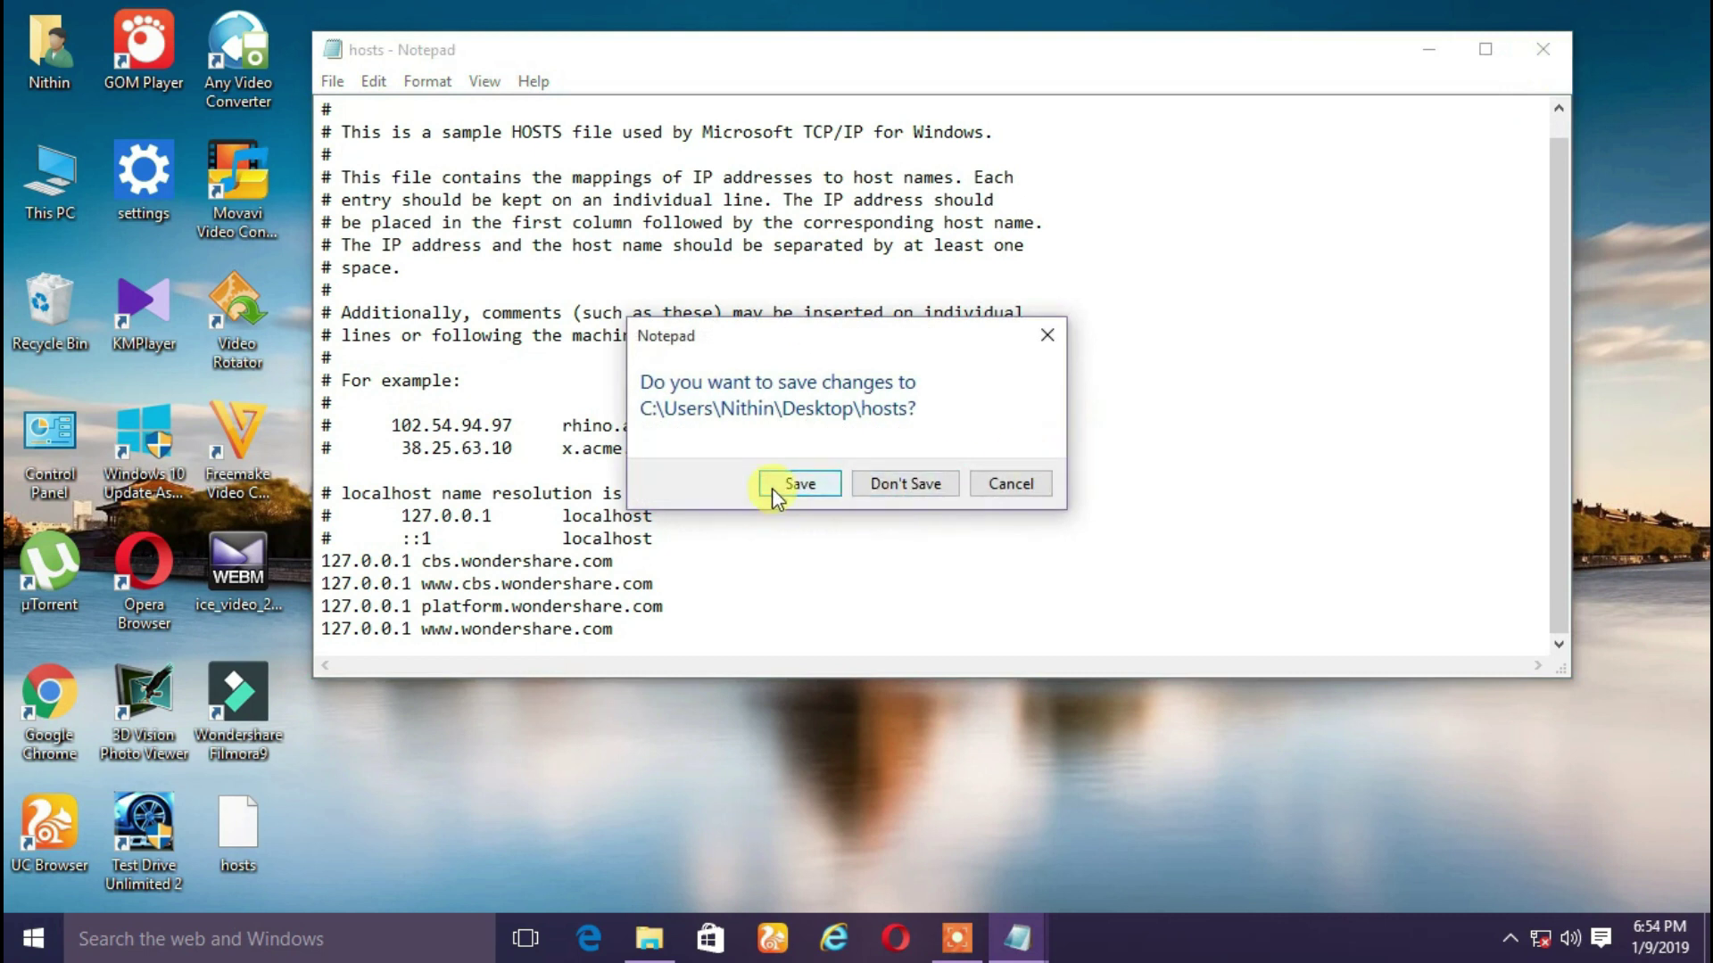
{"action": "left_click", "coordinate": [773, 489]}
Move the edited hosts file from the desktop back into the System32\drivers\etc folder and close the folder window
{"action": "right_click", "coordinate": [620, 372]}
{"action": "left_click", "coordinate": [702, 460]}
{"action": "right_click", "coordinate": [701, 453]}
{"action": "left_click", "coordinate": [758, 519]}
{"action": "left_click_drag", "start_coordinate": [276, 855], "coordinate": [667, 243]}
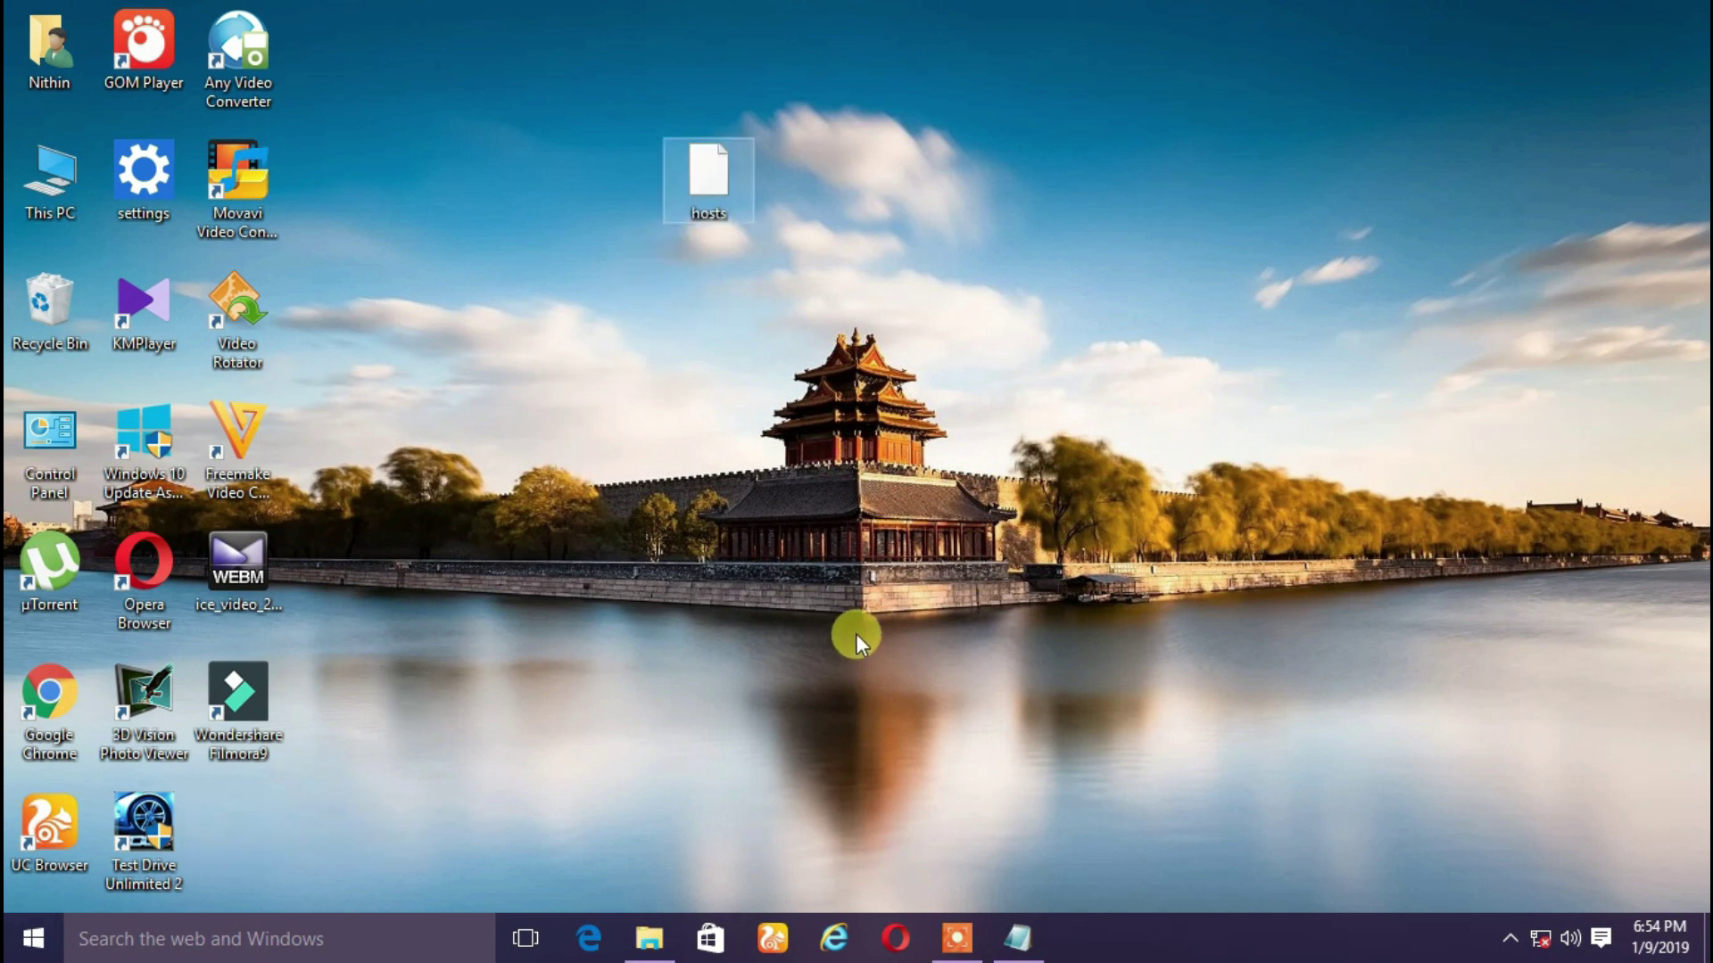
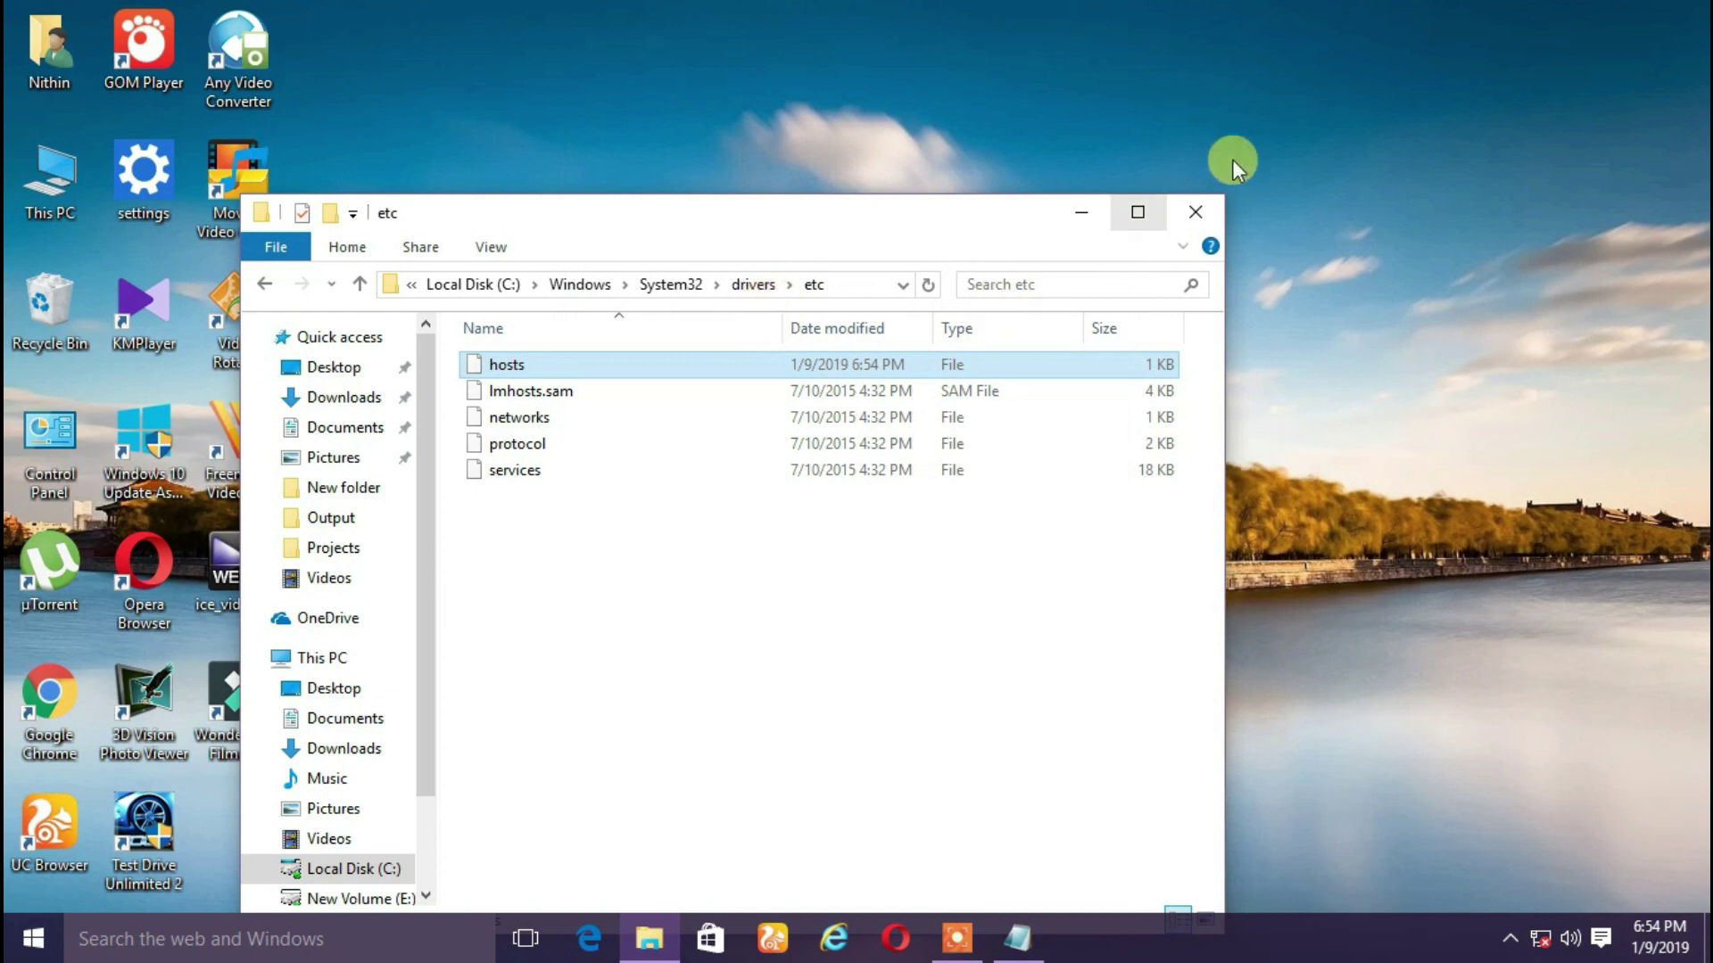
{"action": "left_click", "coordinate": [1203, 207]}
Refresh the desktop three times
{"action": "right_click", "coordinate": [784, 133]}
{"action": "left_click", "coordinate": [838, 211]}
{"action": "right_click", "coordinate": [834, 211]}
{"action": "left_click", "coordinate": [896, 285]}
{"action": "right_click", "coordinate": [895, 287]}
{"action": "left_click", "coordinate": [945, 355]}
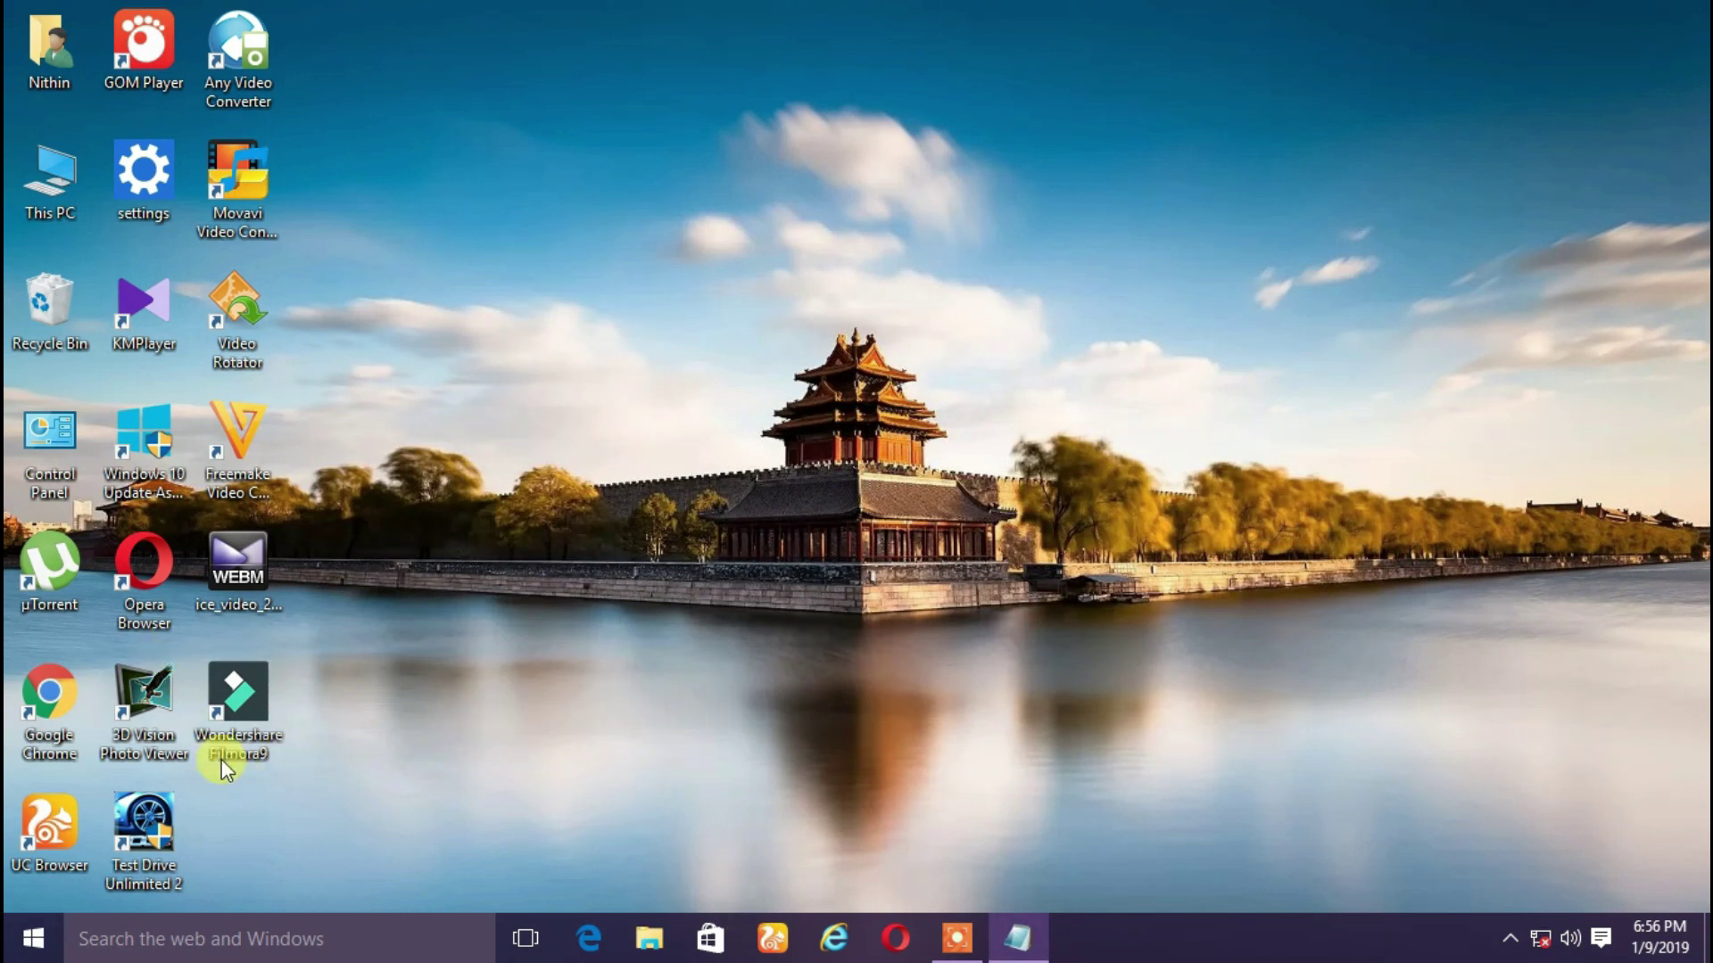
Launch Wondershare Filmora9 from the desktop, start a new project and dismiss the connection notice
{"action": "double_click", "coordinate": [260, 728]}
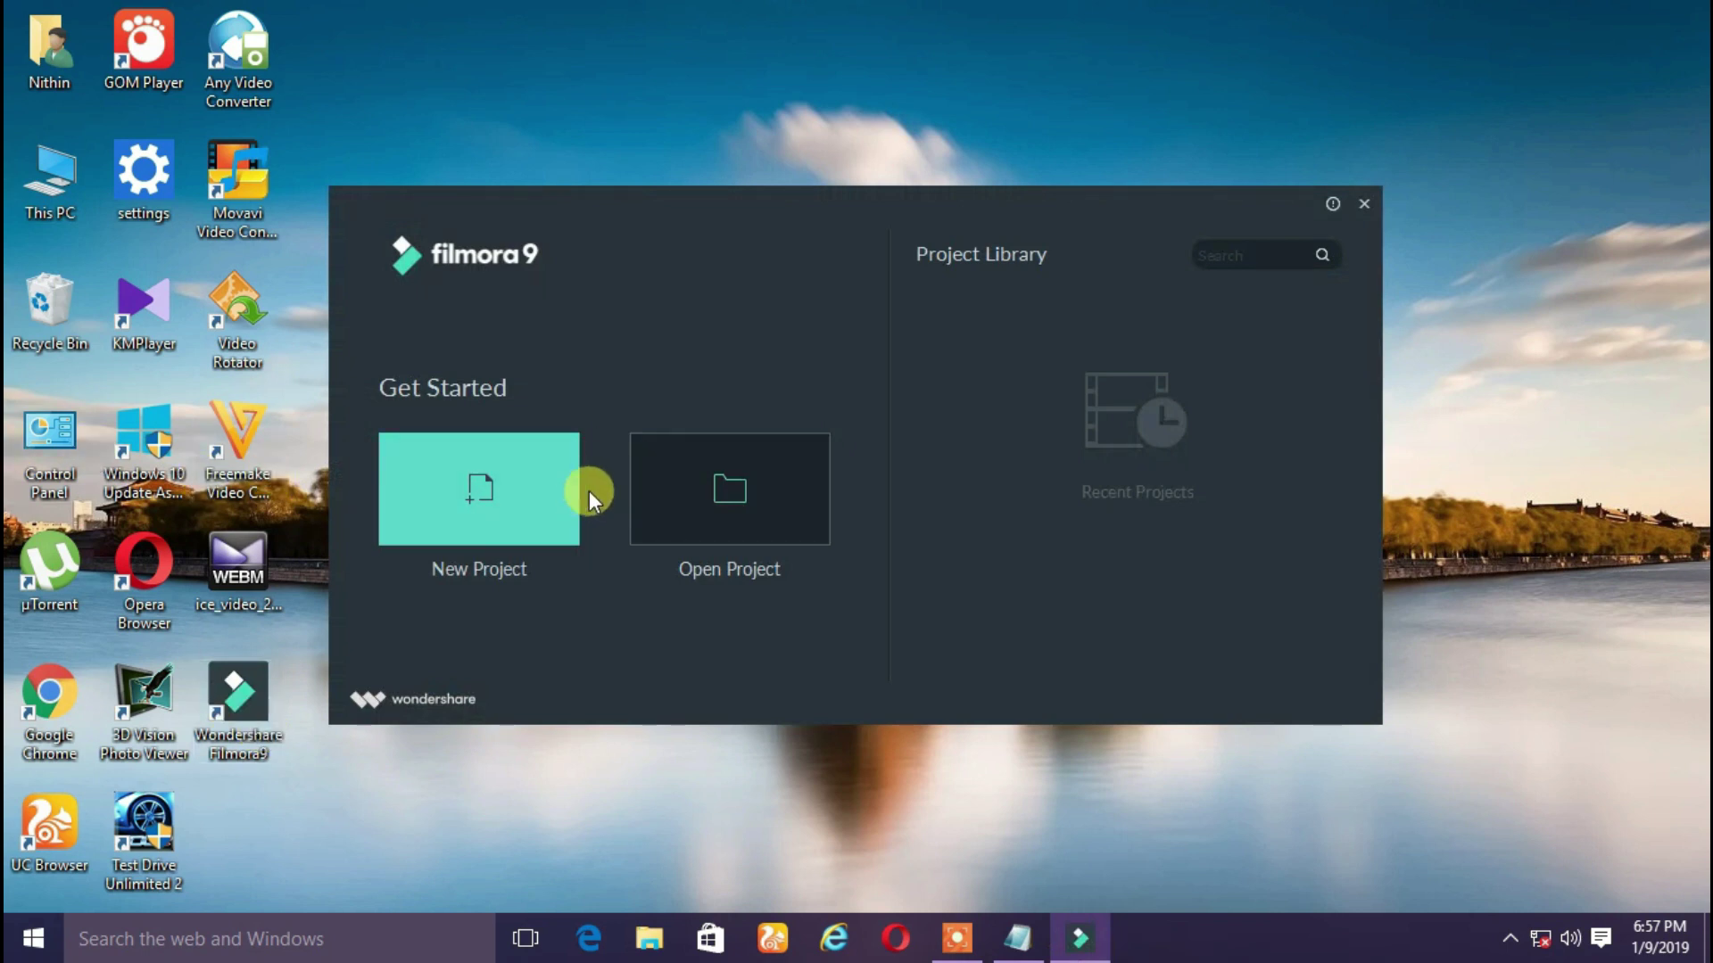
{"action": "left_click", "coordinate": [511, 512]}
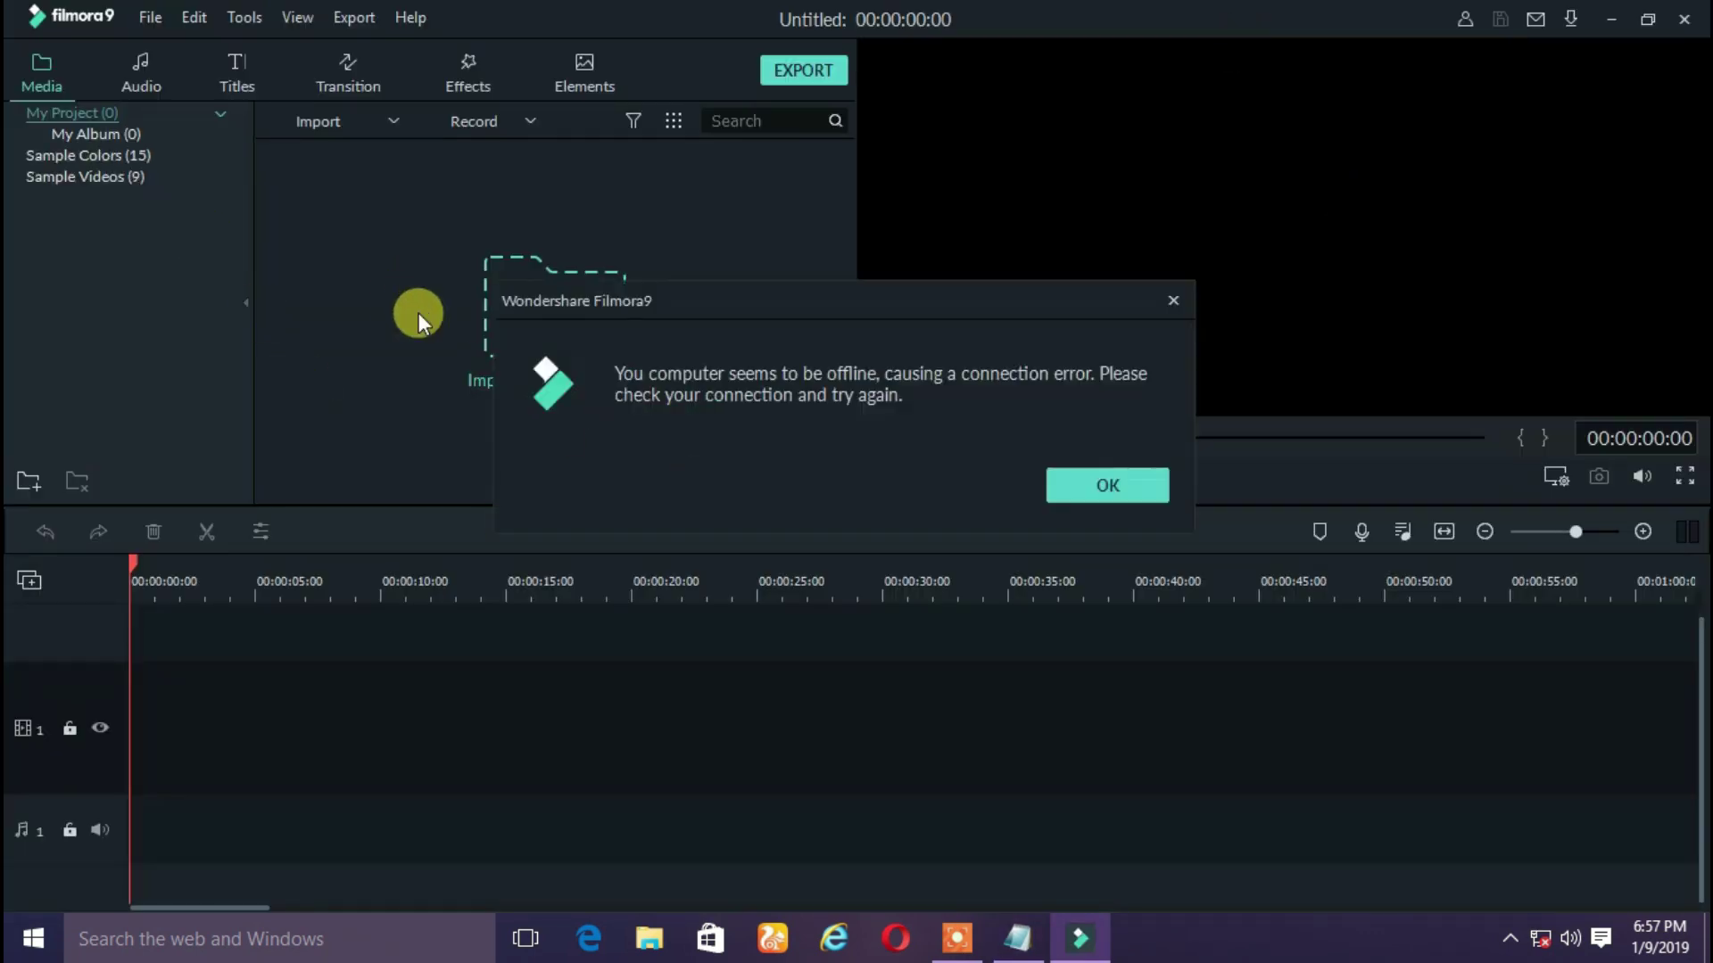
{"action": "left_click", "coordinate": [1137, 489]}
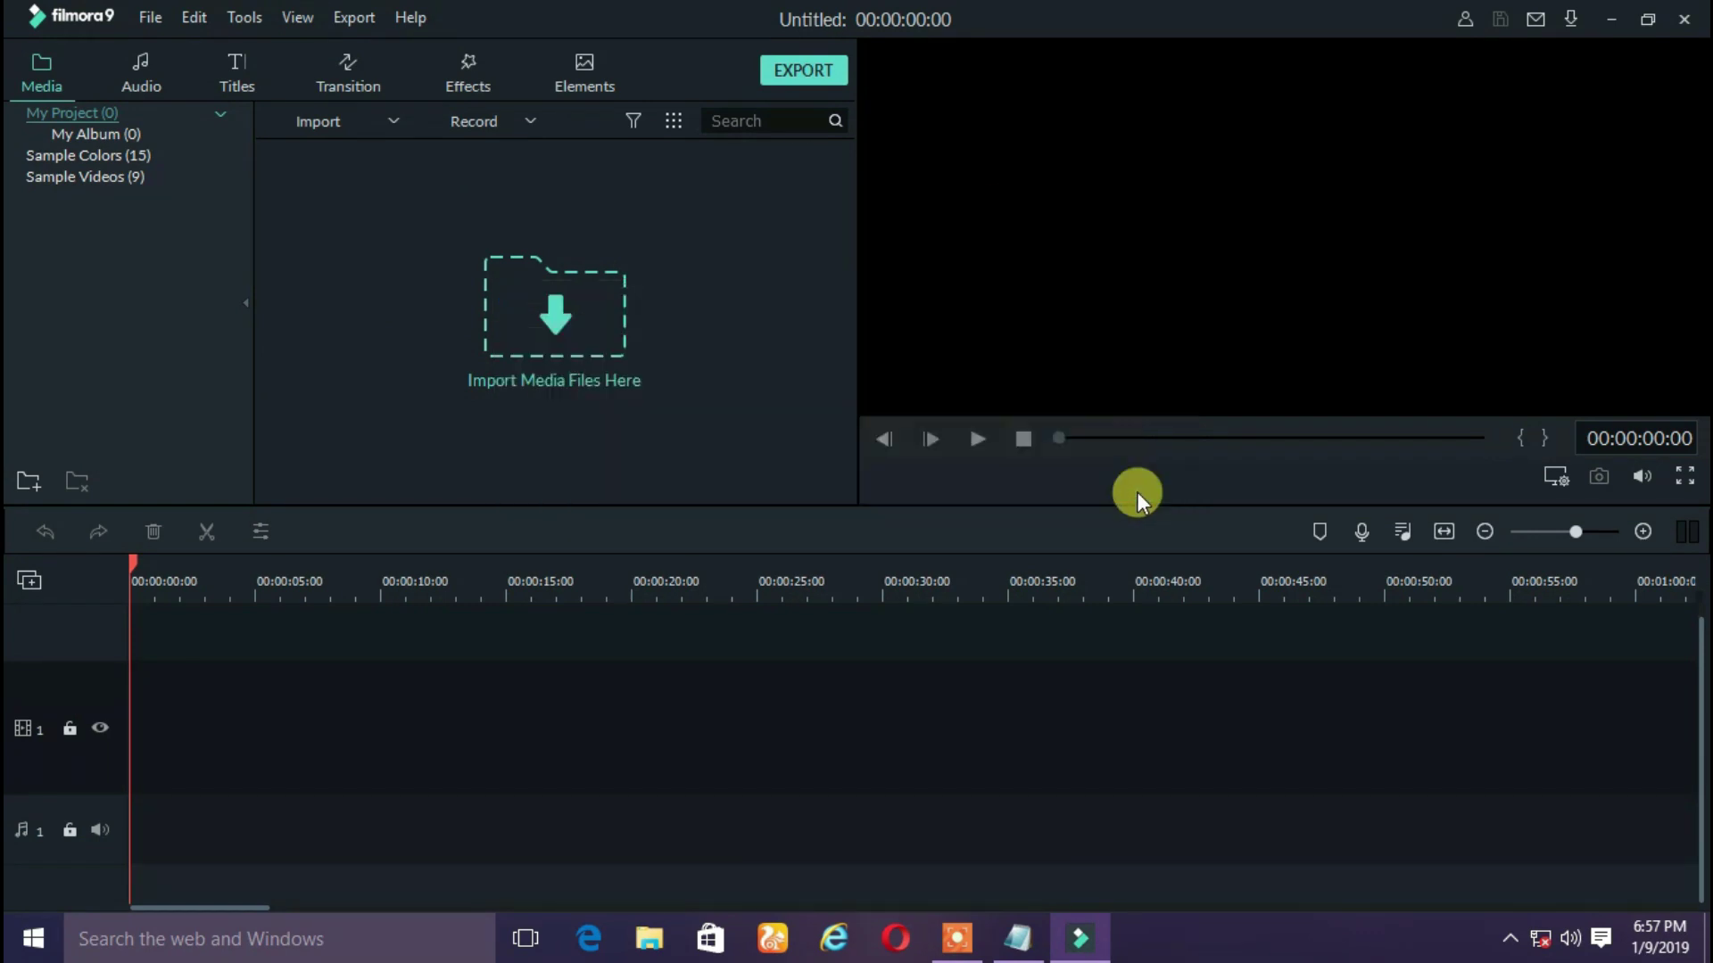
Check Filmora9's registration status in the Offline Activation dialog and close it
{"action": "left_click", "coordinate": [413, 17]}
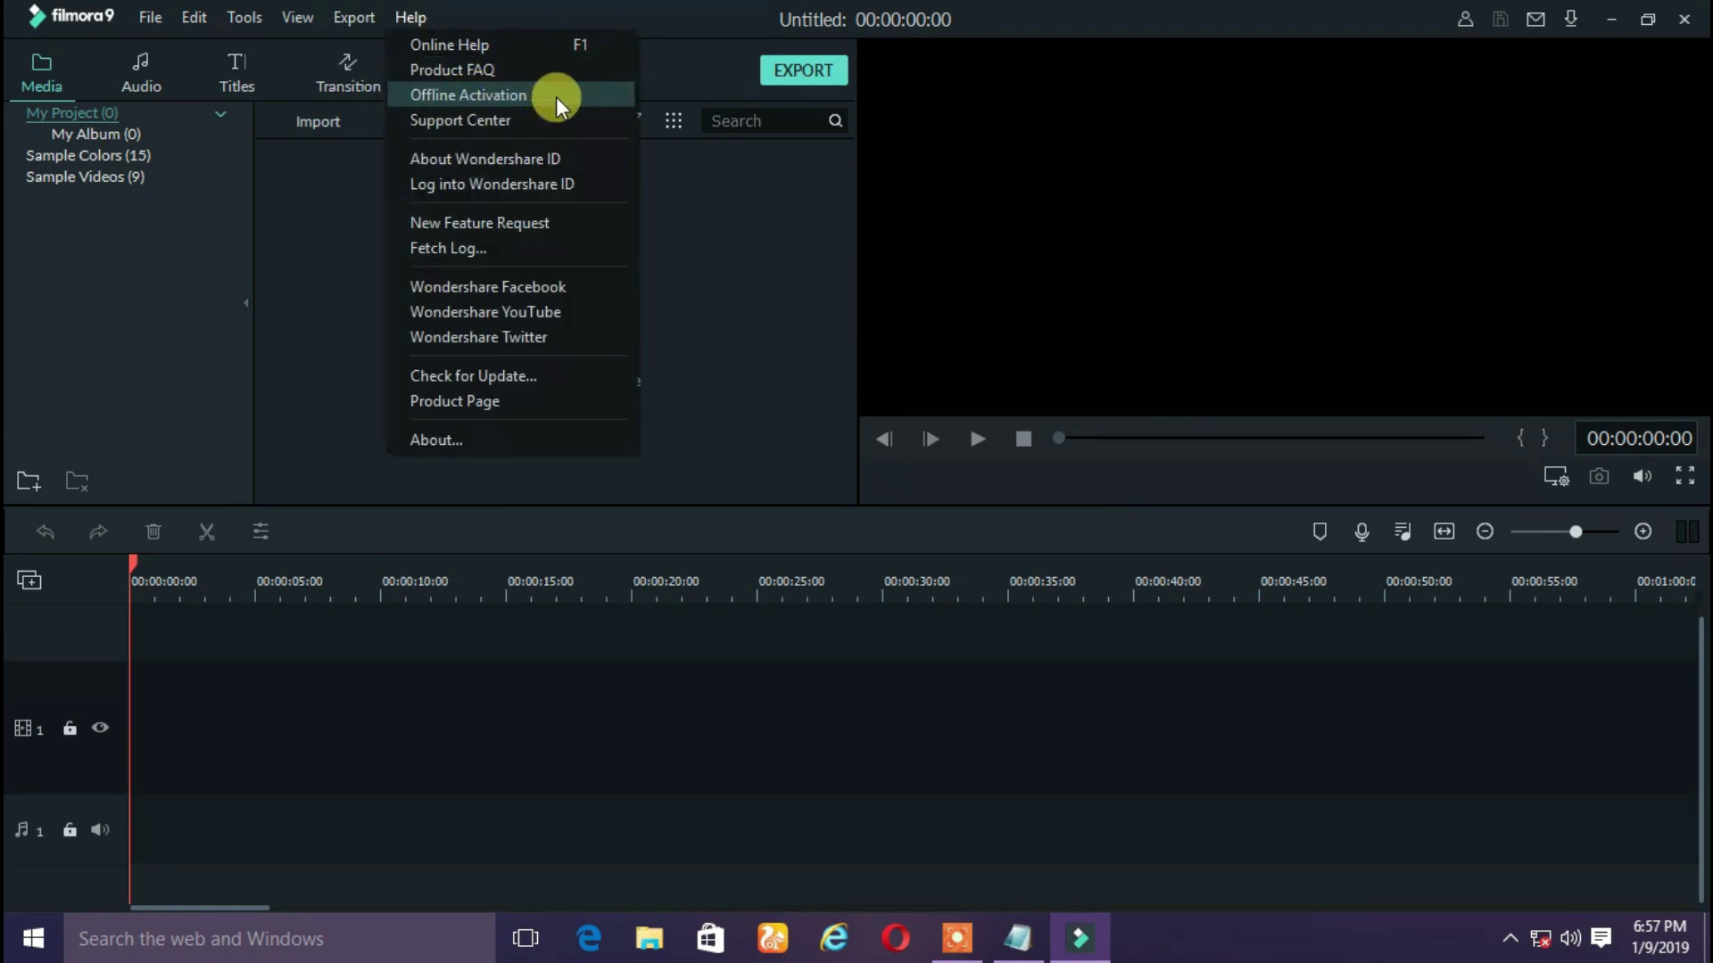
{"action": "left_click", "coordinate": [447, 96]}
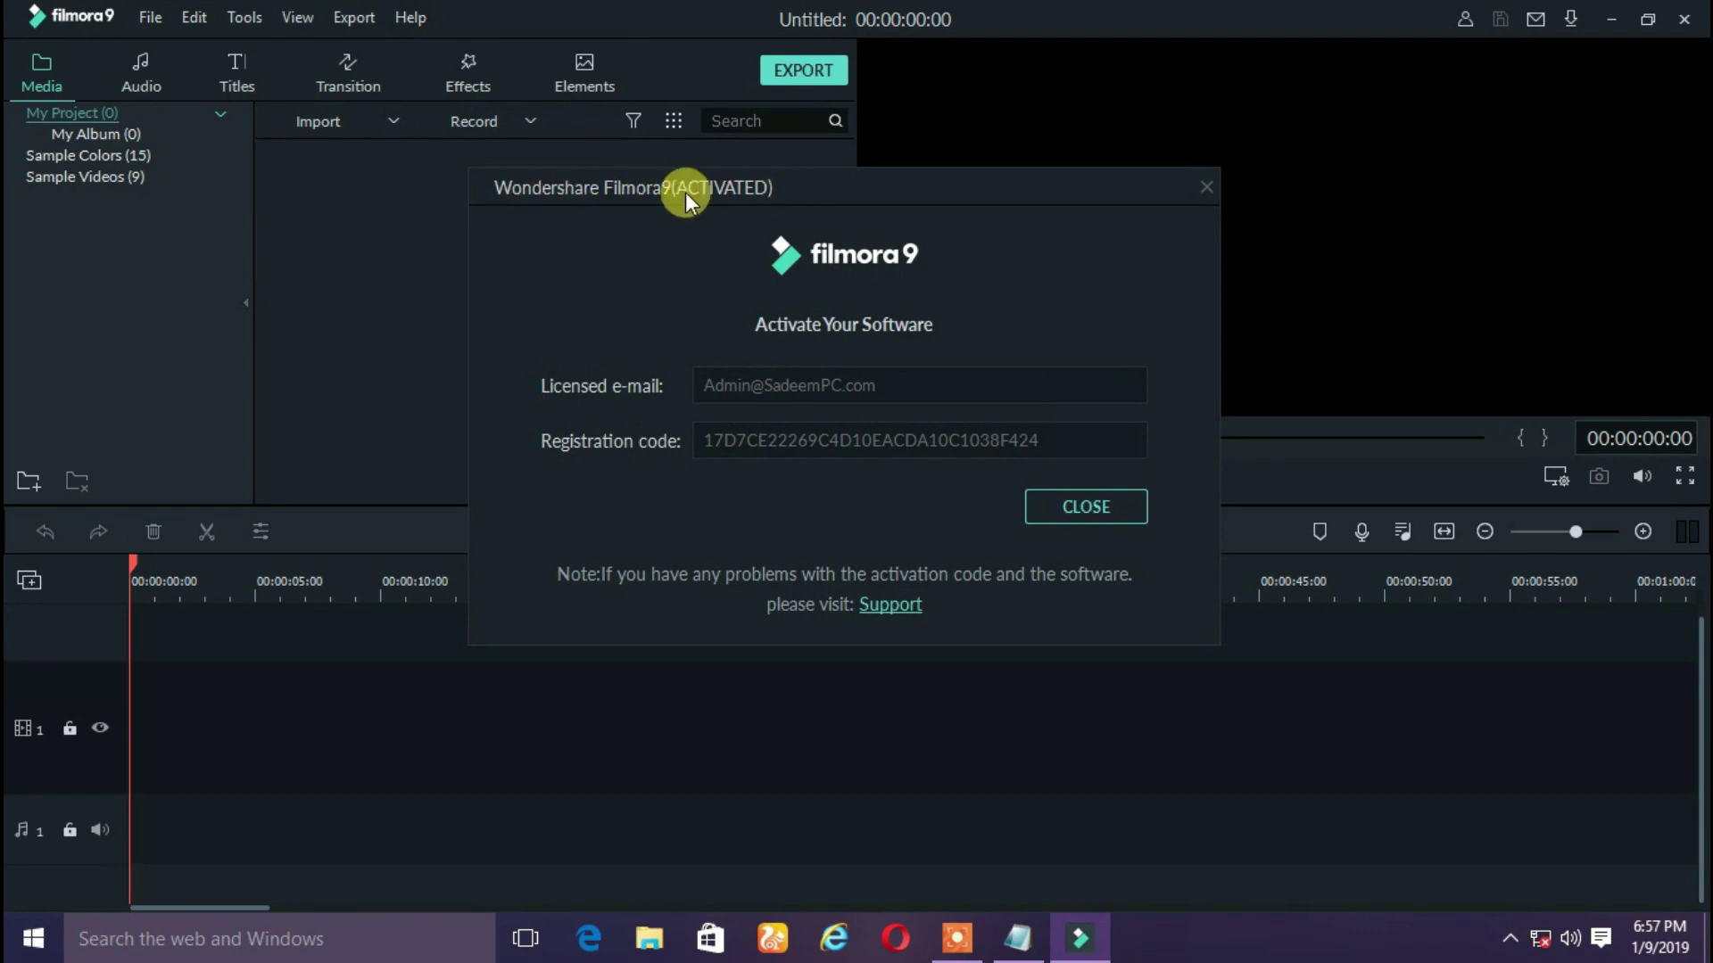
{"action": "left_click", "coordinate": [1204, 190]}
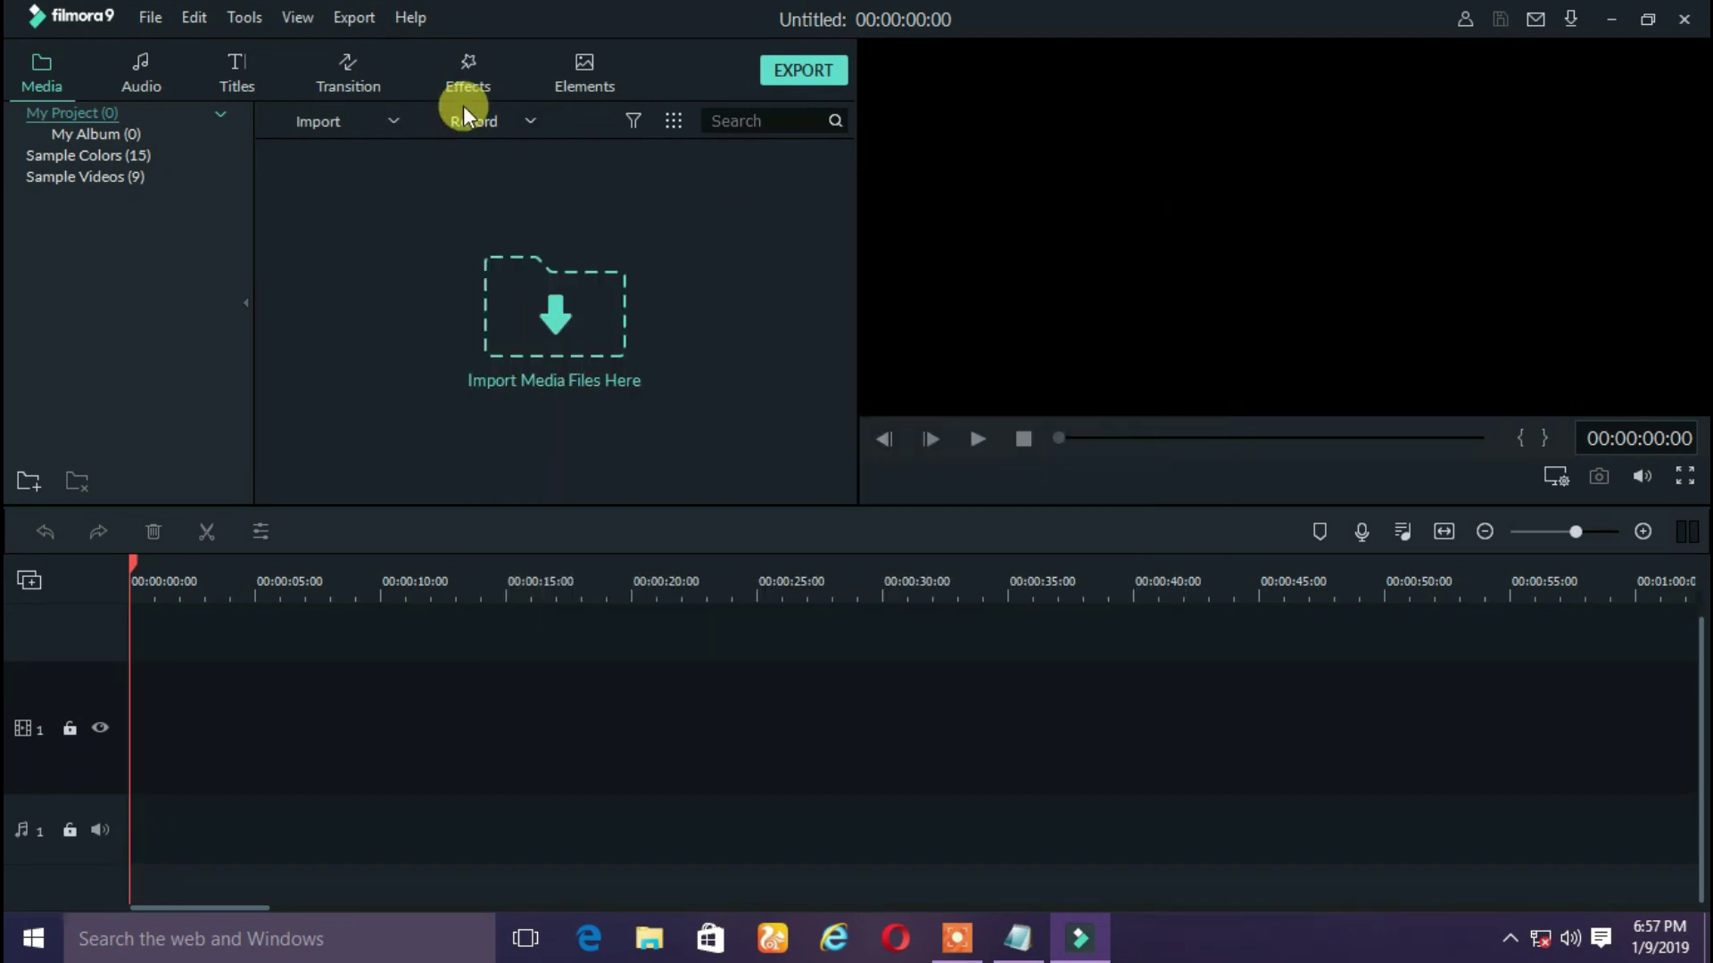
Browse the built-in titles, transitions and elements libraries of the new project
{"action": "left_click", "coordinate": [250, 87]}
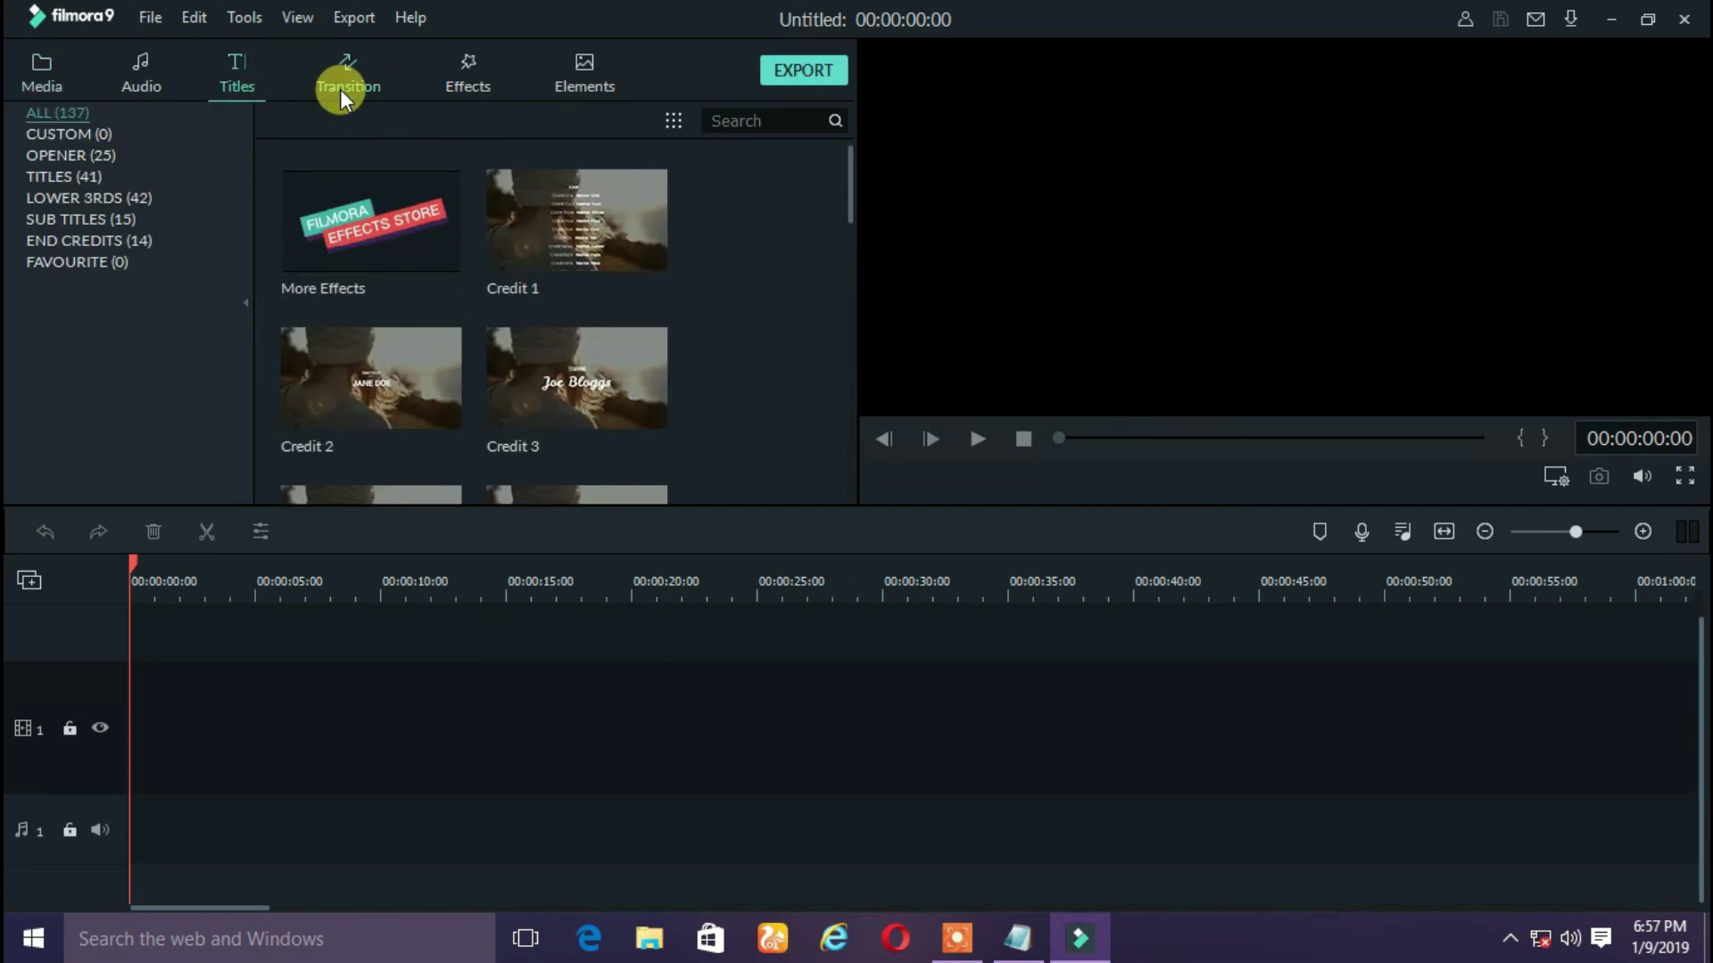
{"action": "left_click", "coordinate": [340, 89]}
{"action": "left_click", "coordinate": [600, 82]}
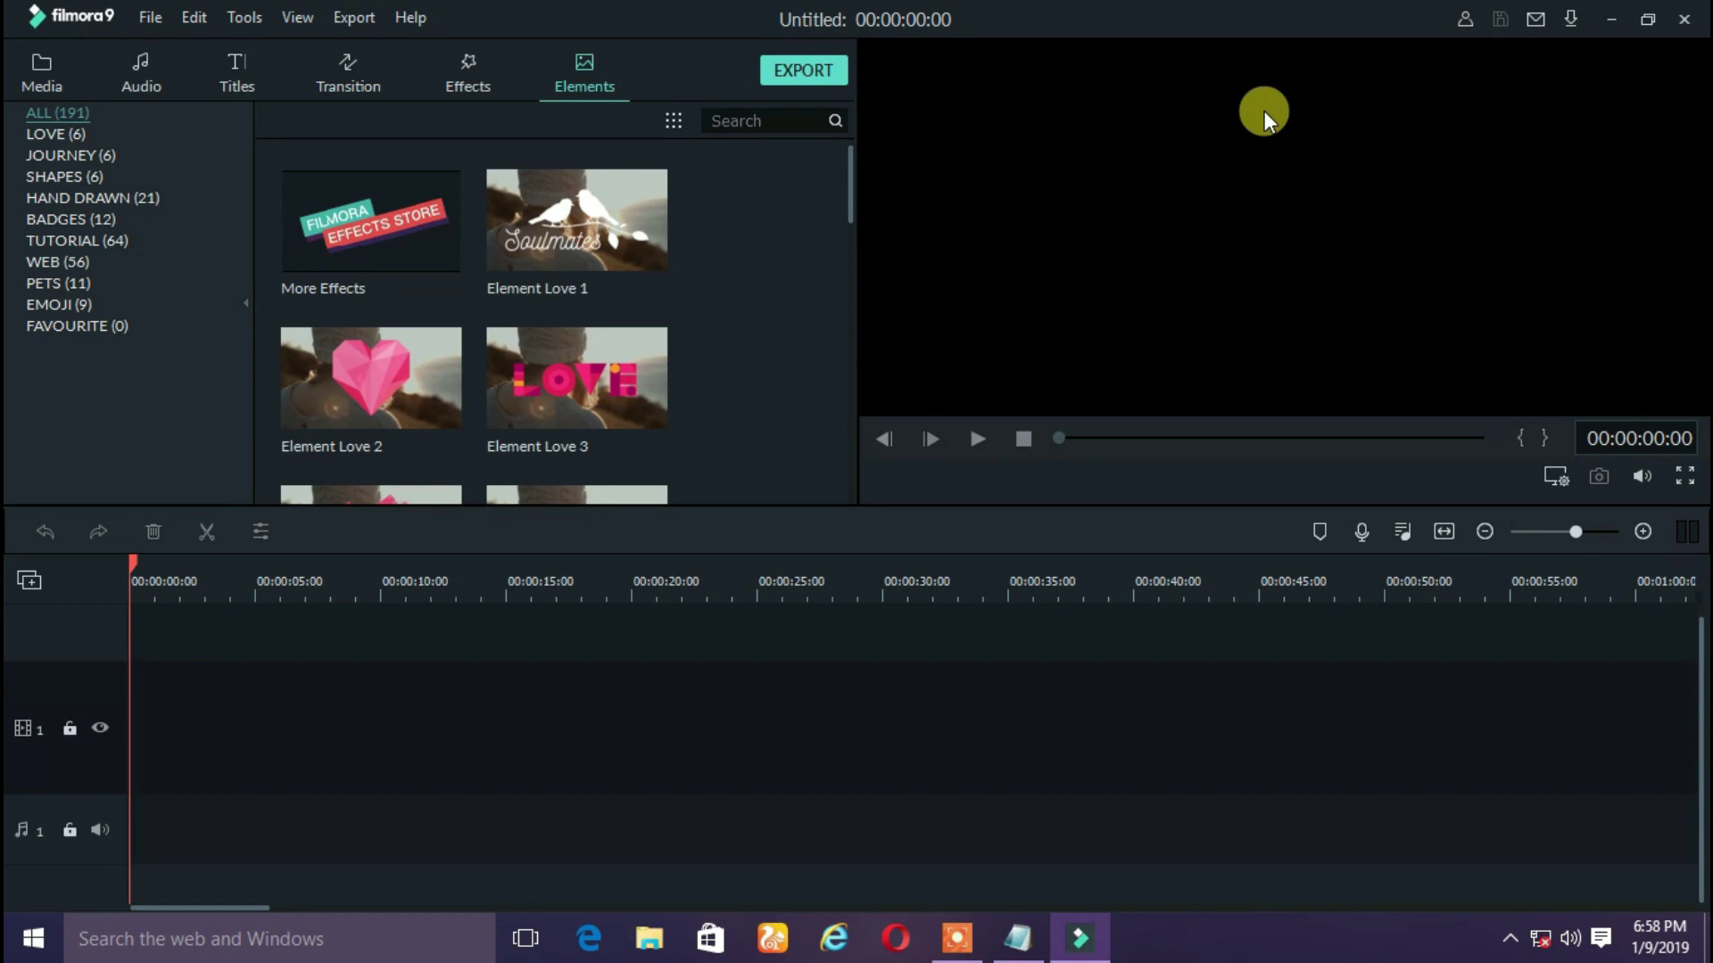
{"action": "left_click", "coordinate": [957, 939]}
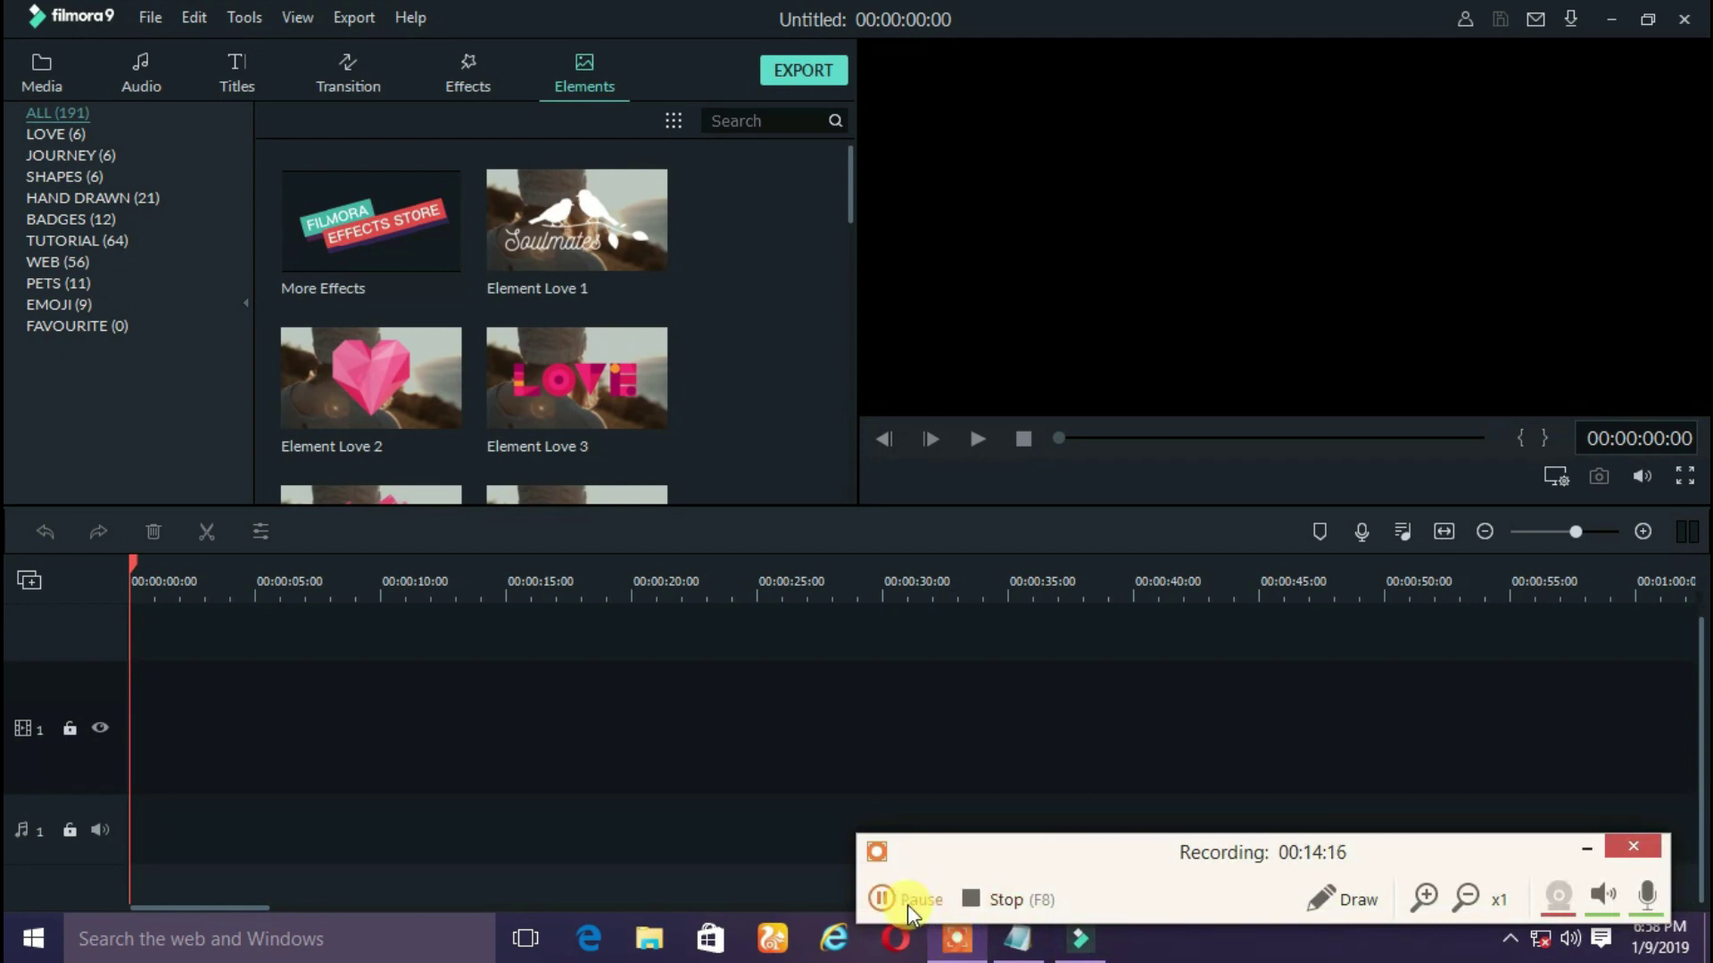